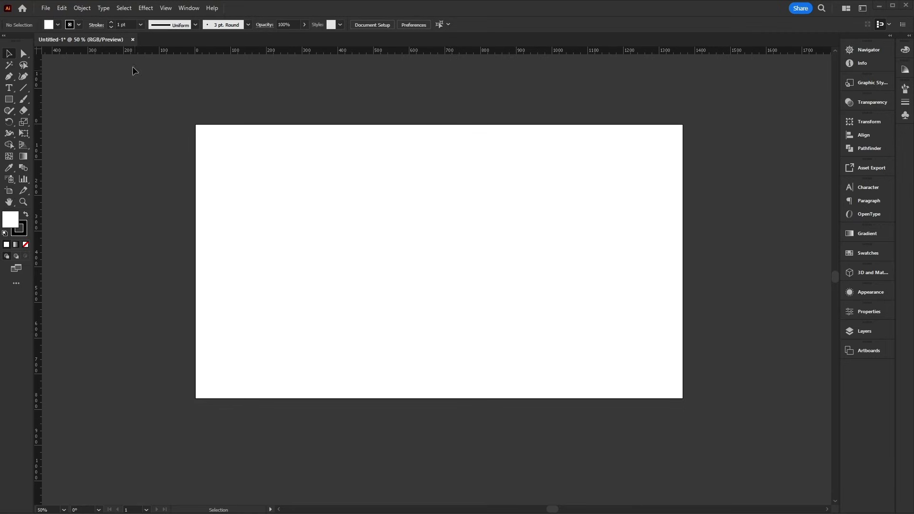
Place the Sketch.jpg image as a linked file on the artboard.
{"action": "left_click", "coordinate": [46, 8]}
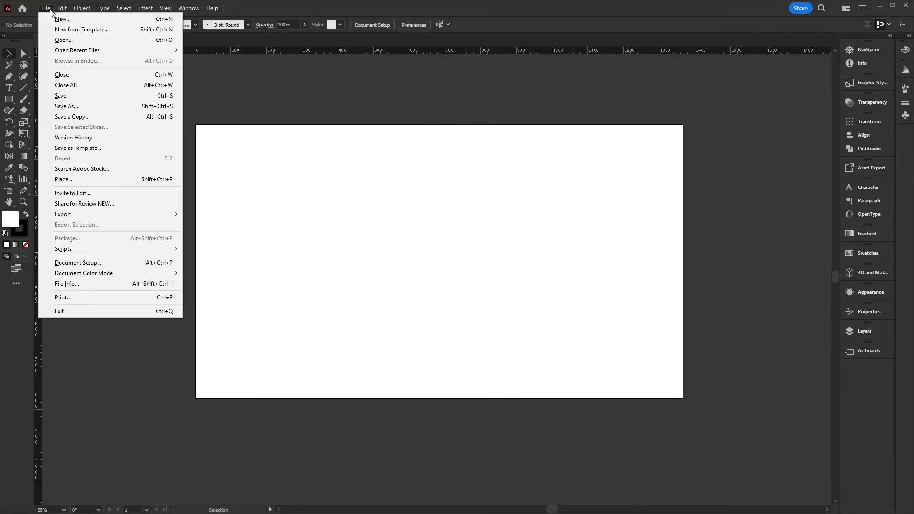
{"action": "left_click", "coordinate": [127, 179]}
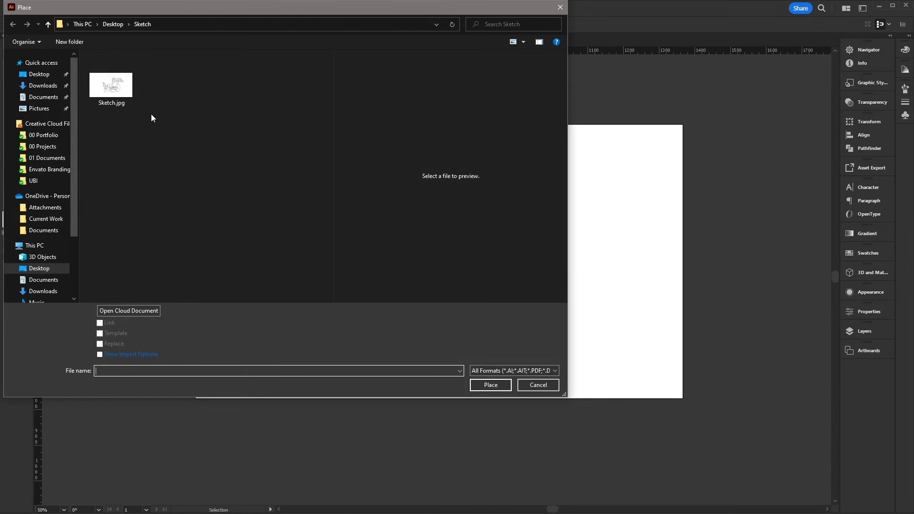
{"action": "left_click", "coordinate": [110, 86]}
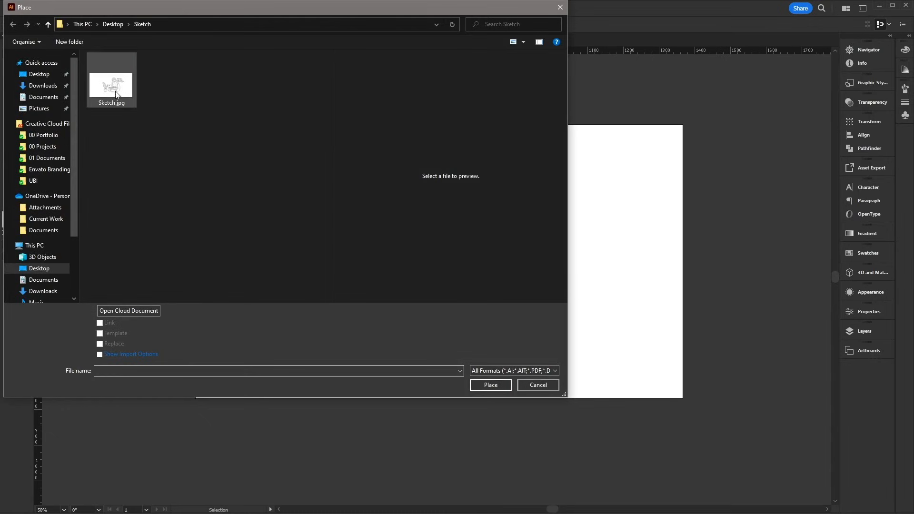
{"action": "left_click", "coordinate": [484, 384]}
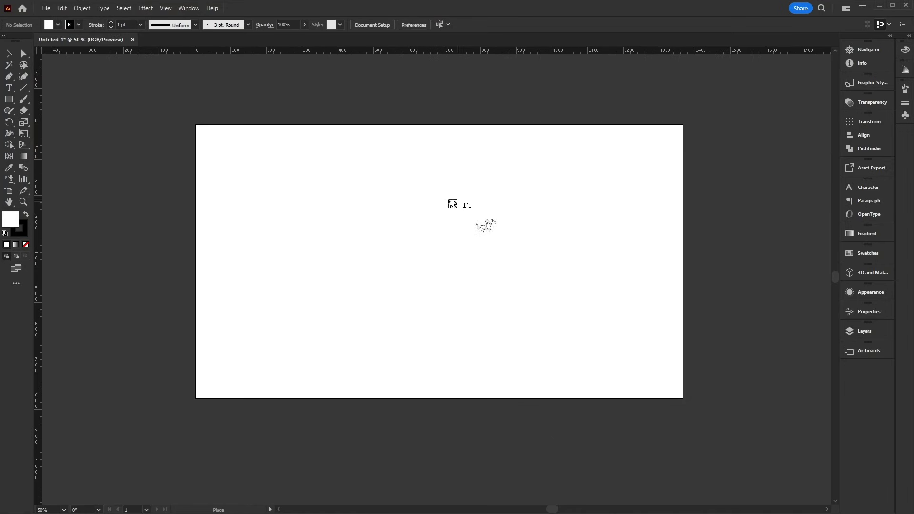
{"action": "left_click", "coordinate": [459, 227]}
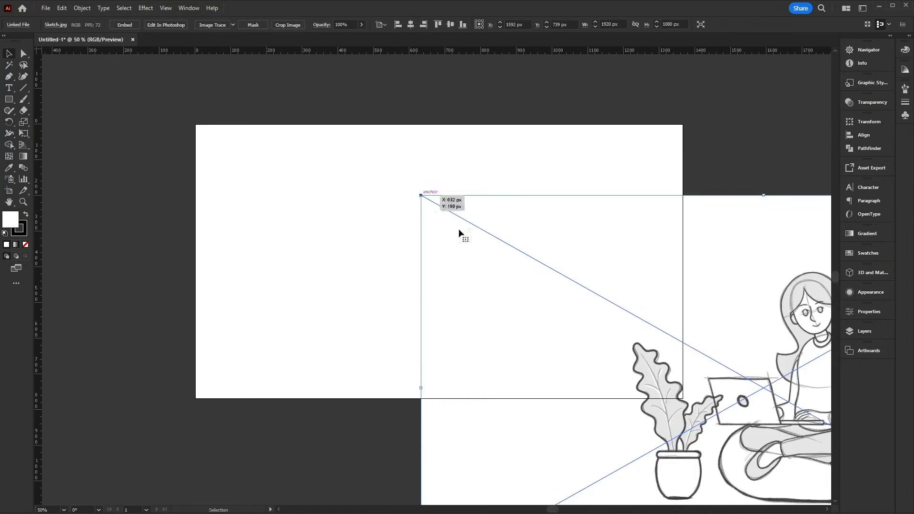
Scale the placed sketch down to about 1219 x 670 px and position it inside the artboard.
{"action": "left_click_drag", "start_coordinate": [743, 283], "coordinate": [513, 191]}
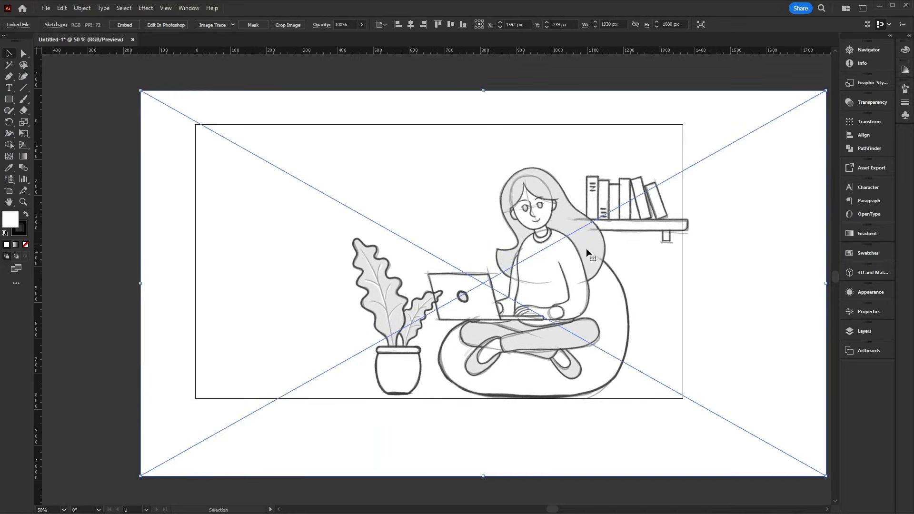
{"action": "mouse_move", "coordinate": [626, 273]}
{"action": "left_mouse_down"}
{"action": "mouse_move", "coordinate": [576, 261]}
{"action": "mouse_move", "coordinate": [612, 273]}
{"action": "mouse_move", "coordinate": [578, 276]}
{"action": "left_mouse_up"}
{"action": "mouse_move", "coordinate": [742, 83]}
{"action": "left_mouse_down"}
{"action": "mouse_move", "coordinate": [535, 191]}
{"action": "mouse_move", "coordinate": [622, 159]}
{"action": "mouse_move", "coordinate": [541, 204]}
{"action": "left_mouse_up"}
{"action": "left_click_drag", "start_coordinate": [436, 272], "coordinate": [599, 219]}
{"action": "mouse_move", "coordinate": [705, 152]}
{"action": "left_mouse_down"}
{"action": "mouse_move", "coordinate": [646, 188]}
{"action": "mouse_move", "coordinate": [687, 149]}
{"action": "mouse_move", "coordinate": [631, 200]}
{"action": "mouse_move", "coordinate": [664, 168]}
{"action": "mouse_move", "coordinate": [657, 173]}
{"action": "left_mouse_up"}
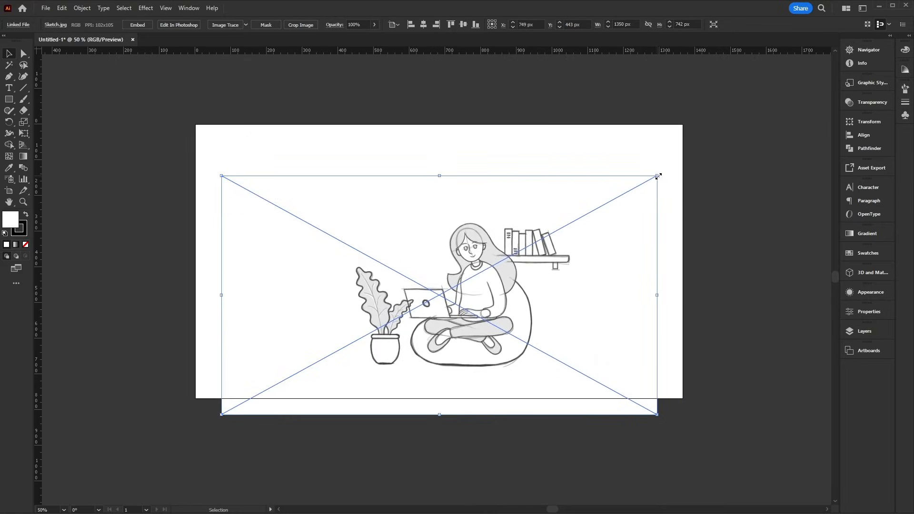
{"action": "left_click_drag", "start_coordinate": [552, 239], "coordinate": [558, 208]}
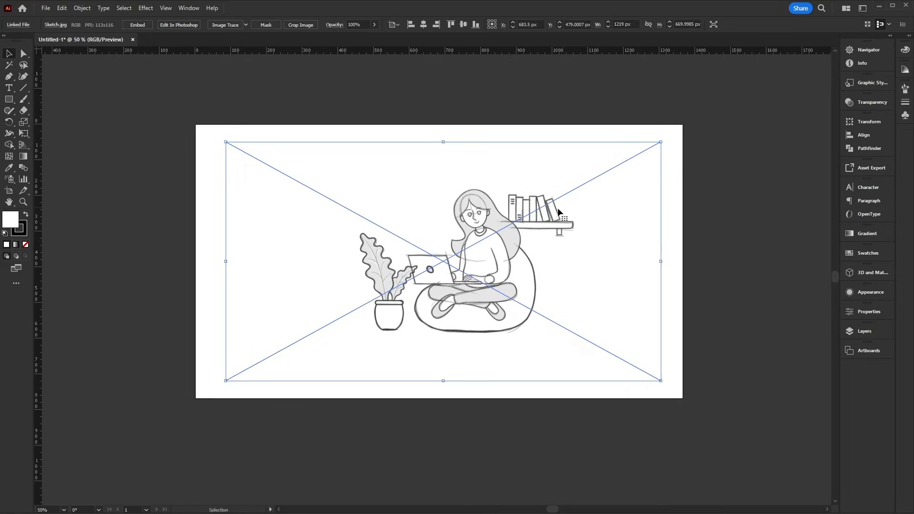
Resize the artboard so its edges match the bounds of the placed sketch.
{"action": "left_click", "coordinate": [11, 192]}
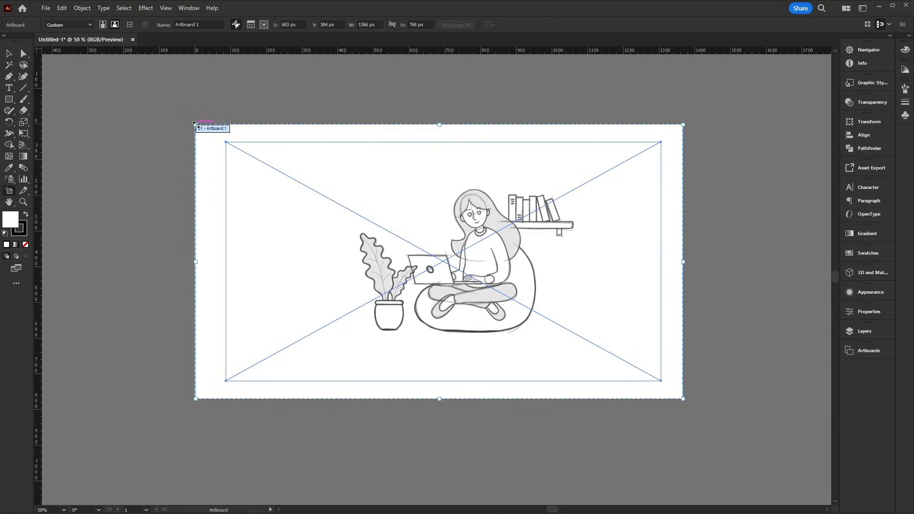
{"action": "left_click_drag", "start_coordinate": [194, 123], "coordinate": [225, 142]}
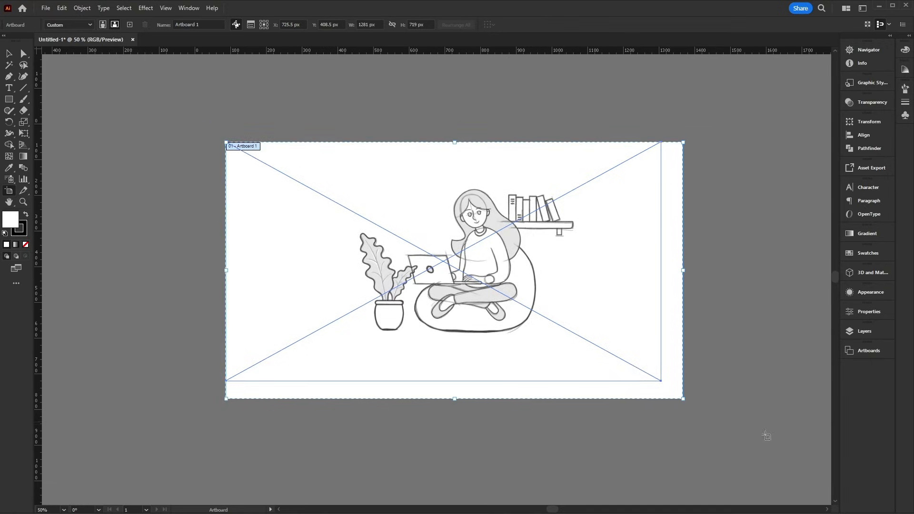
{"action": "left_click_drag", "start_coordinate": [684, 400], "coordinate": [661, 382]}
{"action": "key", "text": "v"}
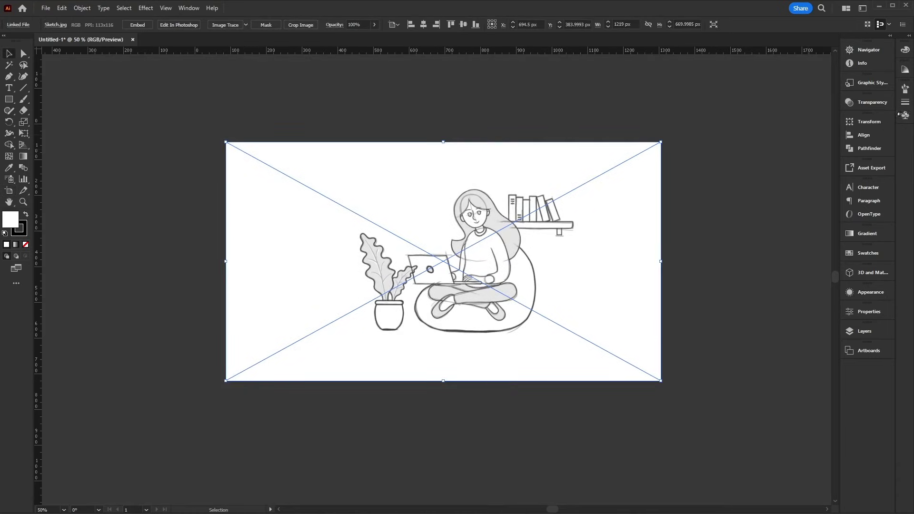
Set the sketch image's opacity to 15% and deselect it.
{"action": "left_click", "coordinate": [857, 104]}
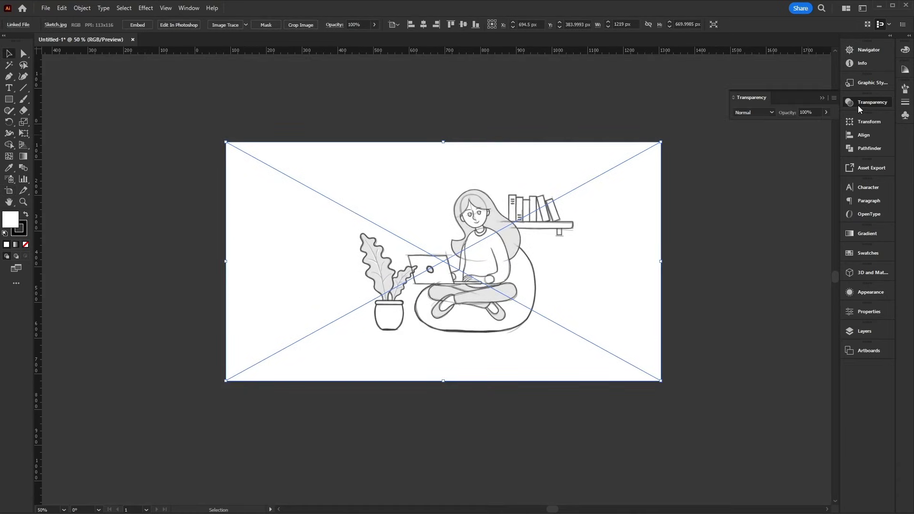
{"action": "left_click", "coordinate": [801, 113]}
{"action": "type", "text": "15"}
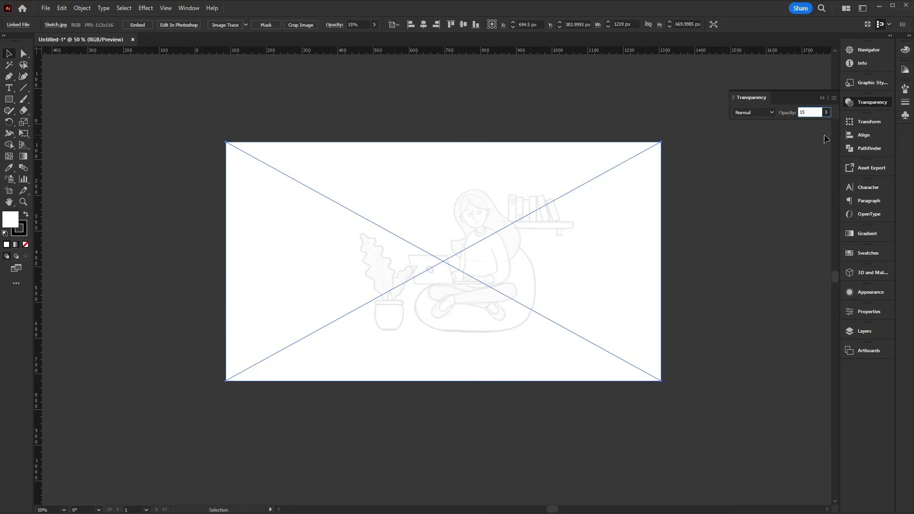
{"action": "left_click", "coordinate": [792, 167]}
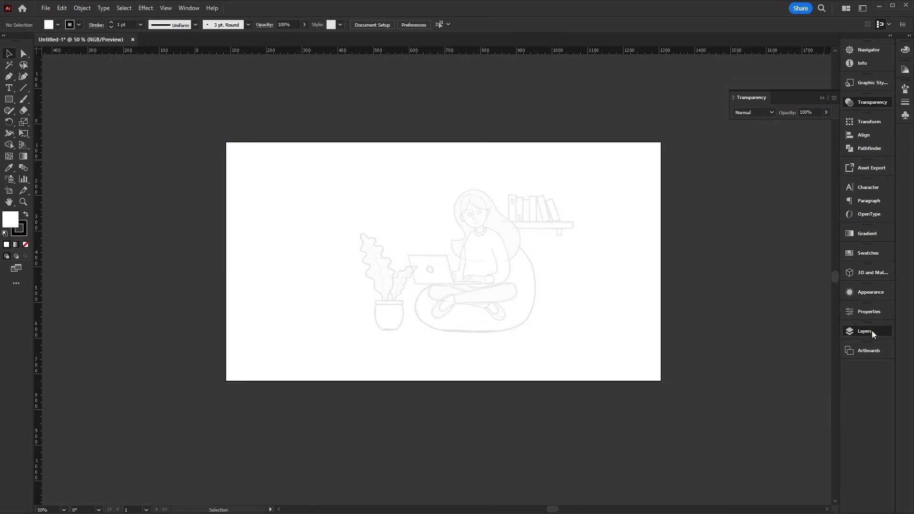
Rename the layer holding the image as Sketch and lock it.
{"action": "left_click", "coordinate": [865, 331]}
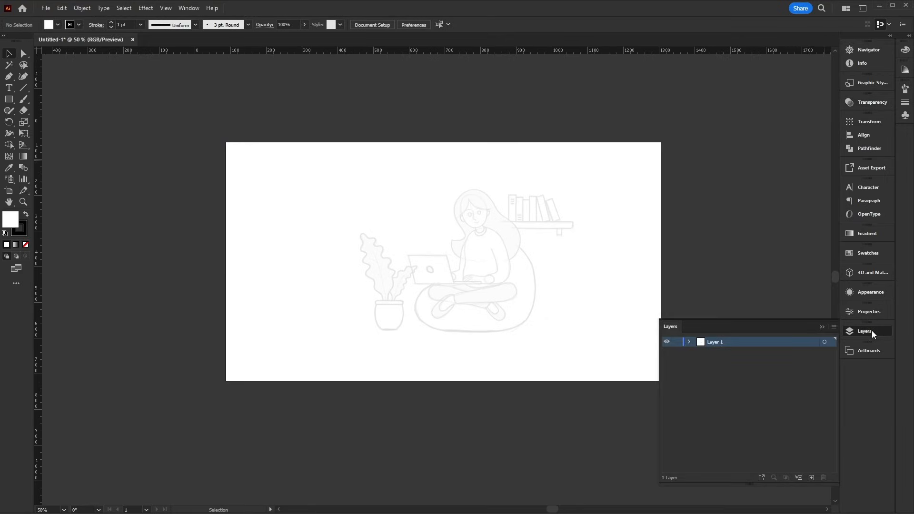
{"action": "double_click", "coordinate": [715, 342]}
{"action": "type", "text": "Sk"}
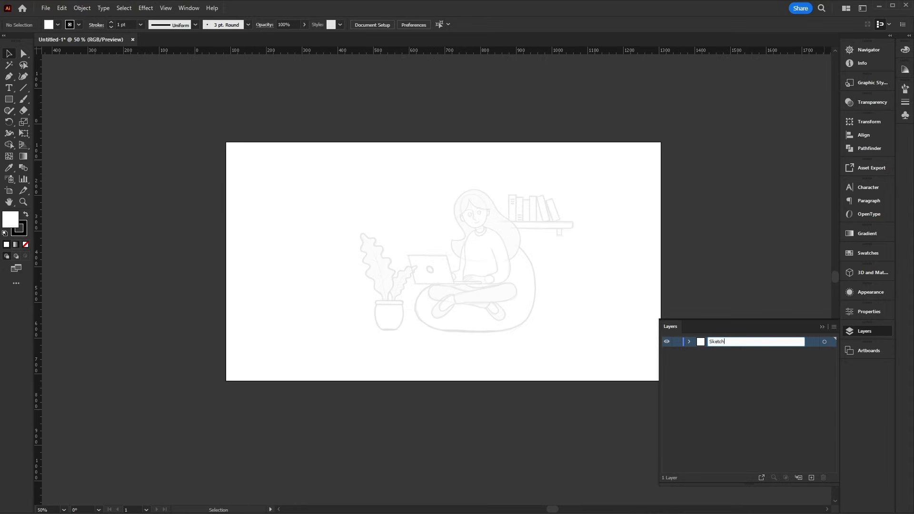
{"action": "type", "text": "etch"}
{"action": "key", "text": "Return"}
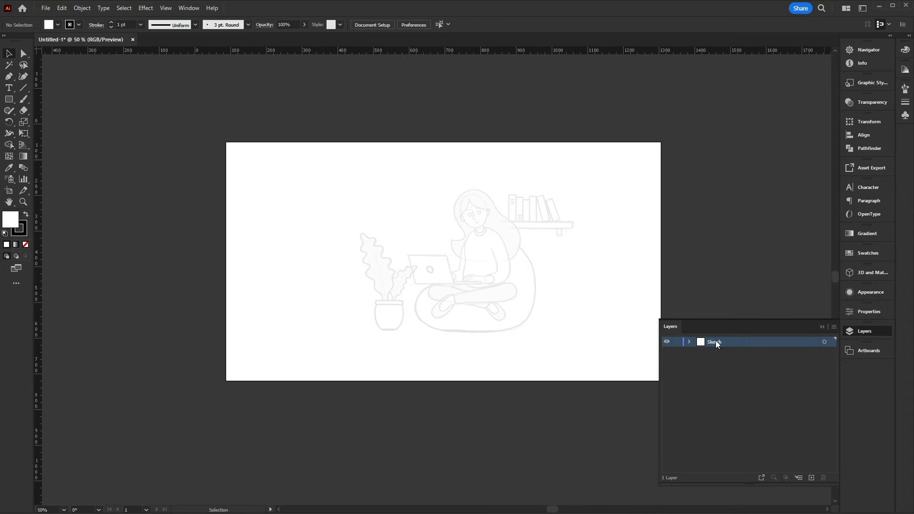
{"action": "left_click", "coordinate": [675, 342]}
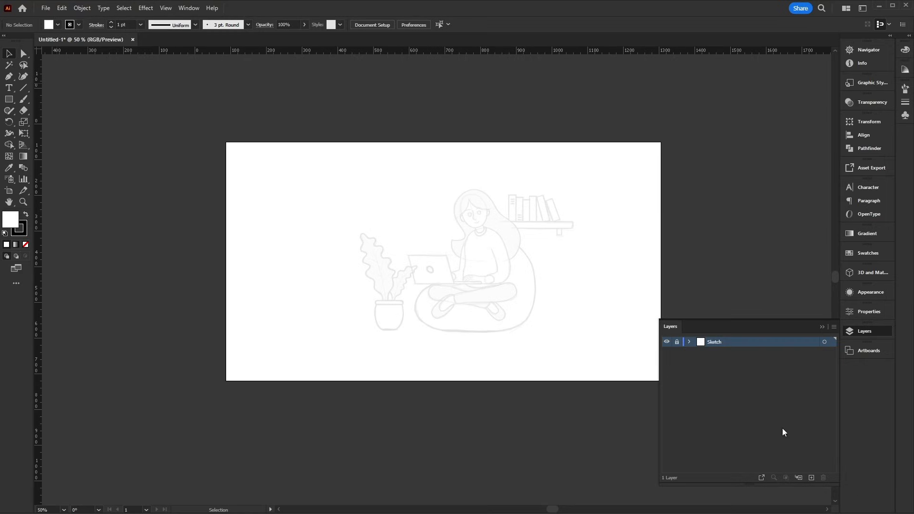
Create a new layer above the Sketch layer and name it Illustration.
{"action": "left_click", "coordinate": [811, 478]}
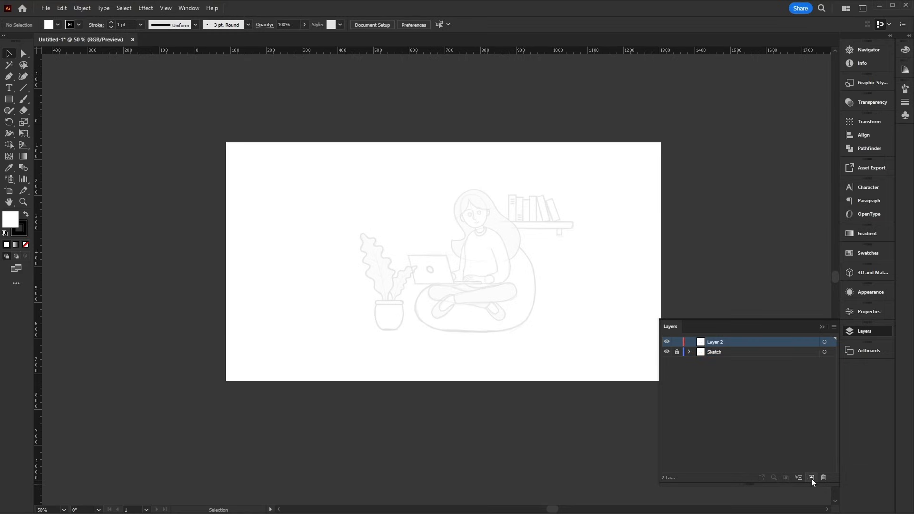
{"action": "double_click", "coordinate": [718, 346]}
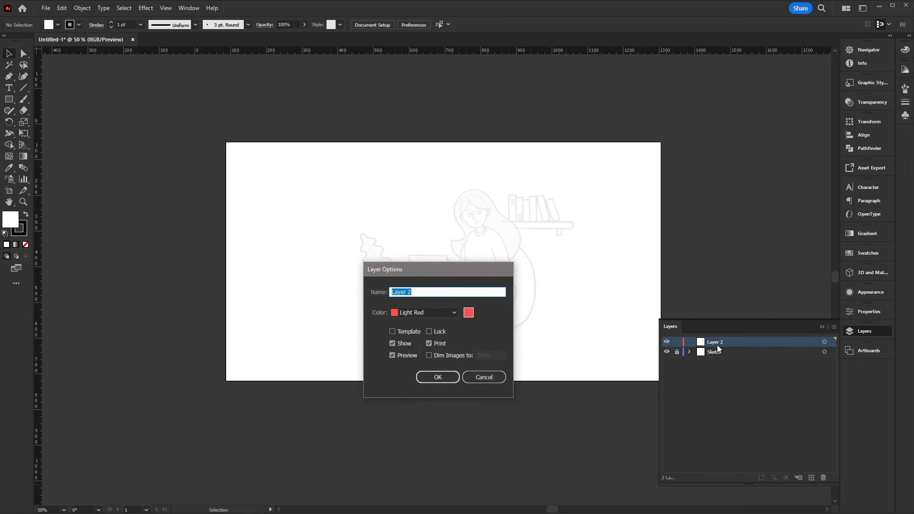
{"action": "type", "text": "Illustration"}
{"action": "left_click", "coordinate": [437, 377]}
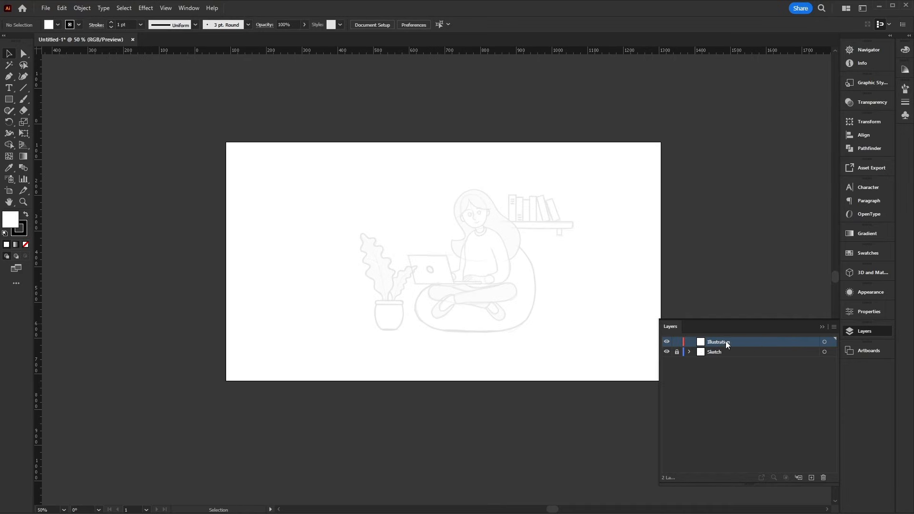
{"action": "mouse_move", "coordinate": [521, 186]}
{"action": "left_mouse_down"}
{"action": "mouse_move", "coordinate": [430, 192]}
{"action": "mouse_move", "coordinate": [389, 267]}
{"action": "left_mouse_up"}
{"action": "left_click_drag", "start_coordinate": [394, 321], "coordinate": [659, 176]}
{"action": "left_click", "coordinate": [885, 329]}
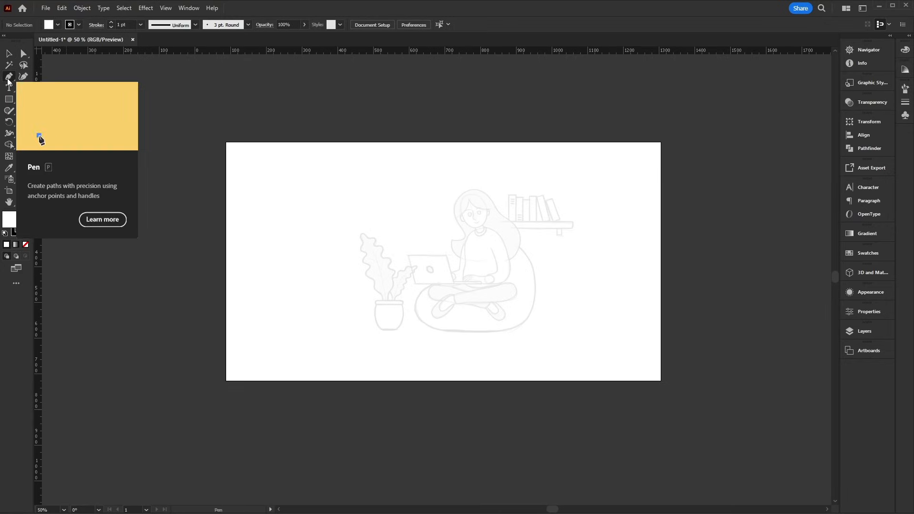
Set the default fill to none and the stroke colour to black for drawing outlines.
{"action": "key", "text": "p"}
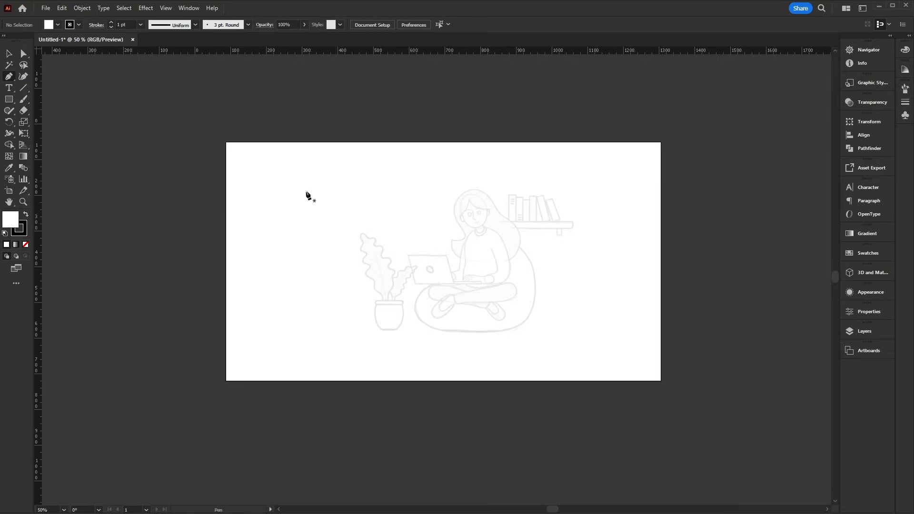
{"action": "key", "text": "a"}
{"action": "left_click", "coordinate": [58, 24]}
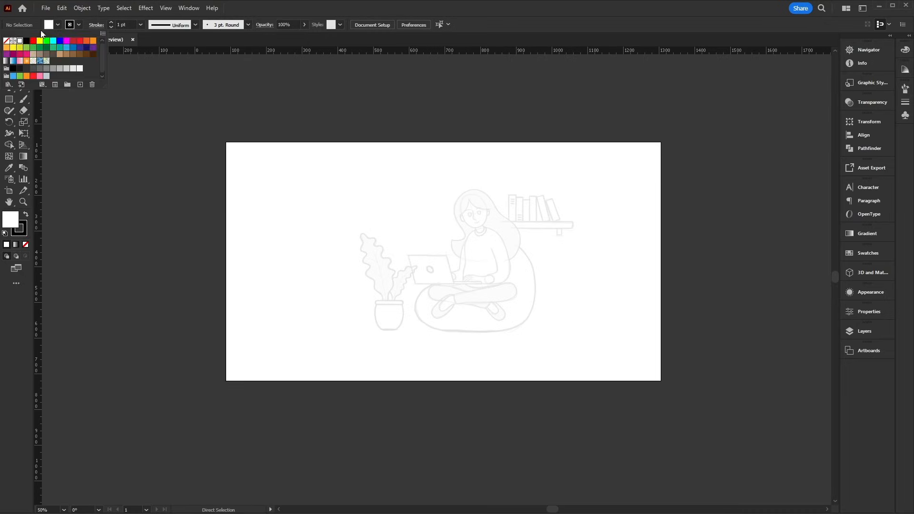
{"action": "left_click", "coordinate": [6, 41]}
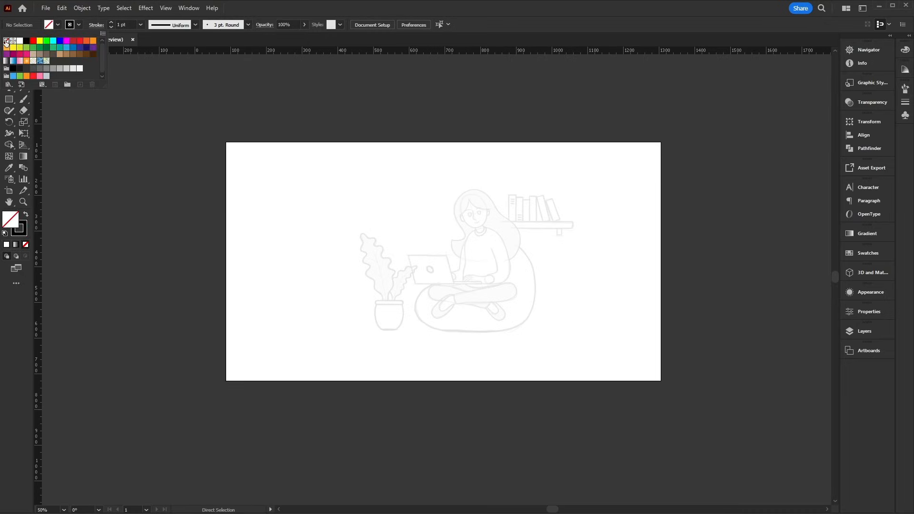
{"action": "left_click", "coordinate": [79, 26]}
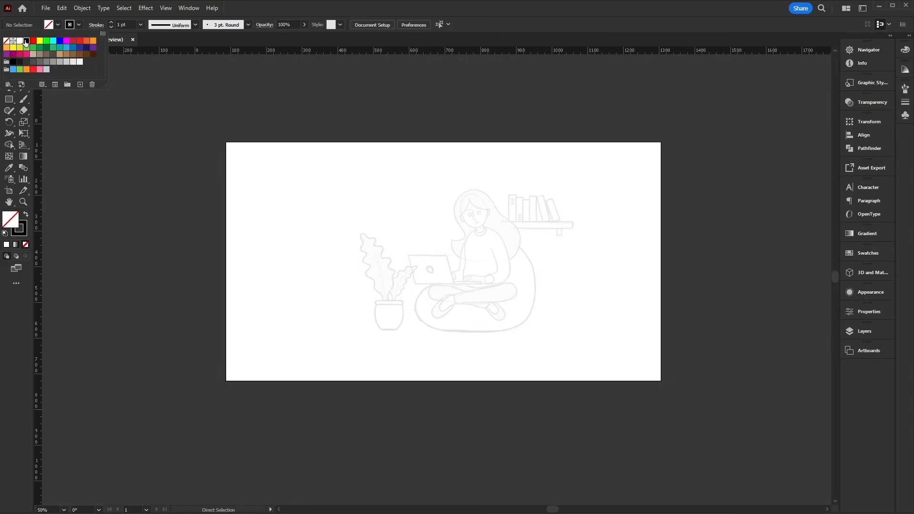
{"action": "left_click", "coordinate": [413, 254]}
{"action": "key", "text": "ctrl+1"}
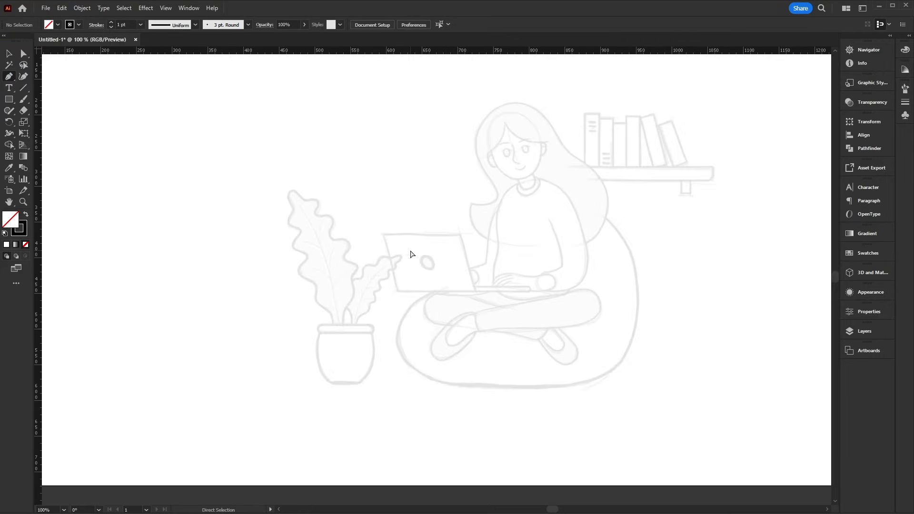
{"action": "scroll", "coordinate": [410, 237], "scroll_direction": "up", "scroll_amount": 1}
{"action": "left_click_drag", "start_coordinate": [411, 226], "coordinate": [353, 239]}
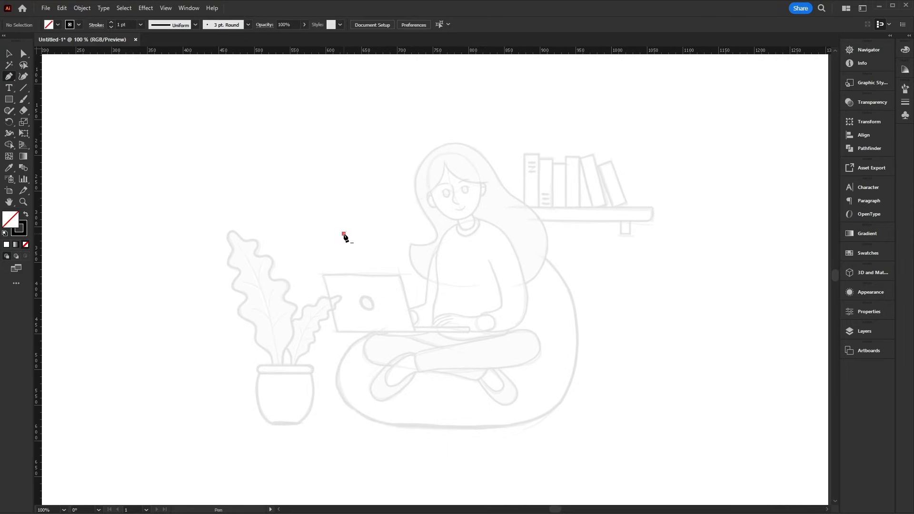
{"action": "left_click", "coordinate": [344, 234]}
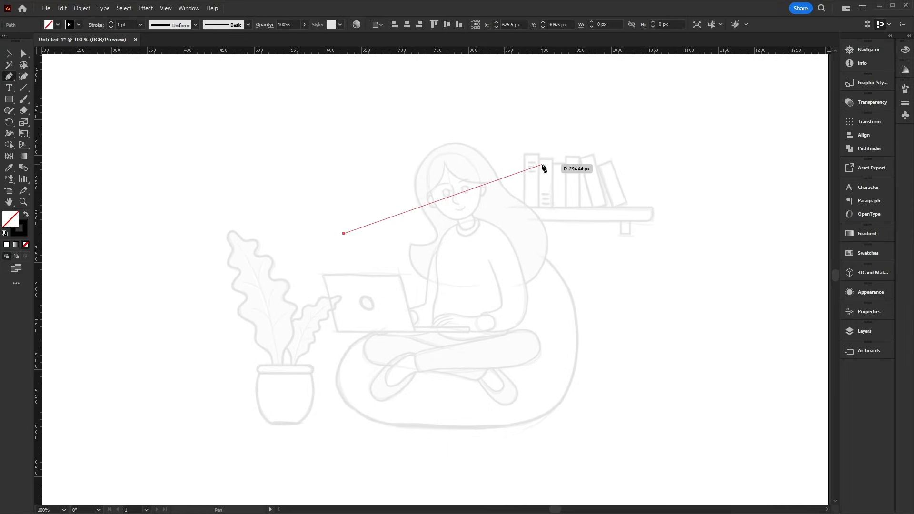
{"action": "left_click", "coordinate": [565, 156]}
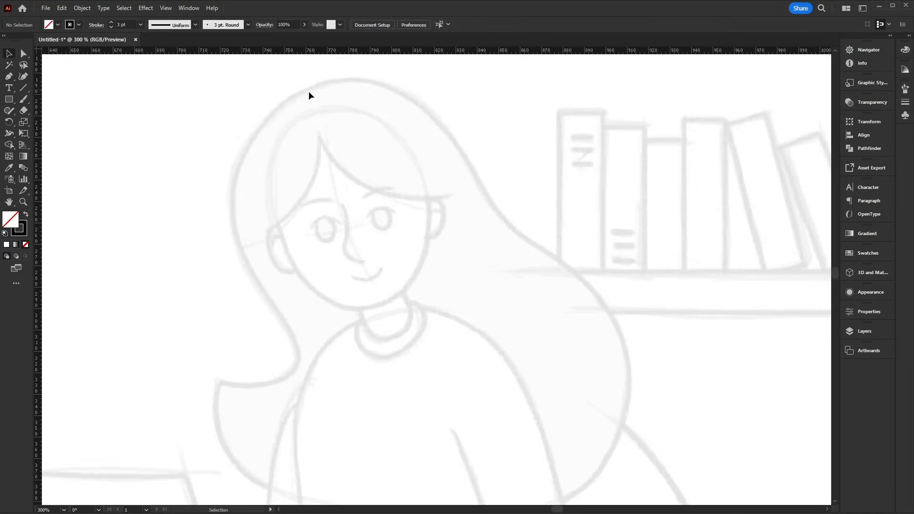
Start the hair outline with the Pen tool, tracing curved segments from the crown down the hair's outer edge beside the bookshelf.
{"action": "key", "text": "p"}
{"action": "left_click", "coordinate": [324, 84]}
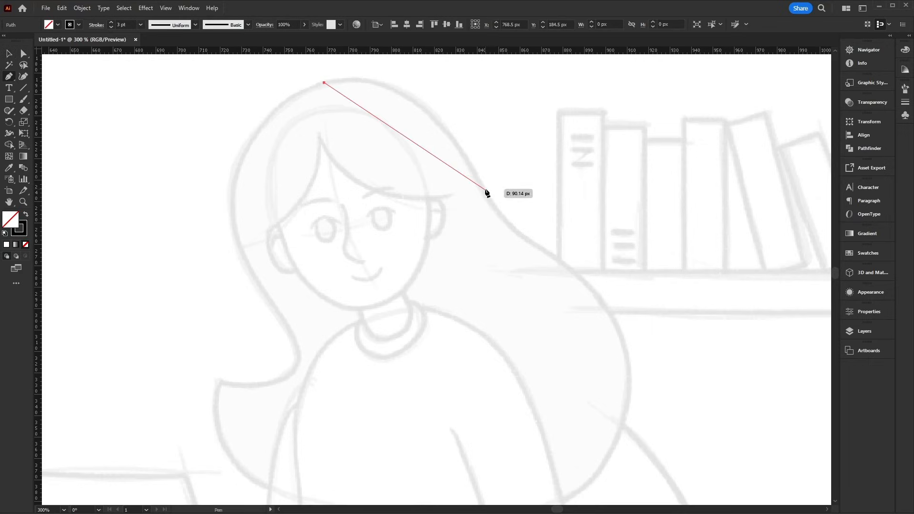
{"action": "left_click_drag", "start_coordinate": [484, 192], "coordinate": [555, 327]}
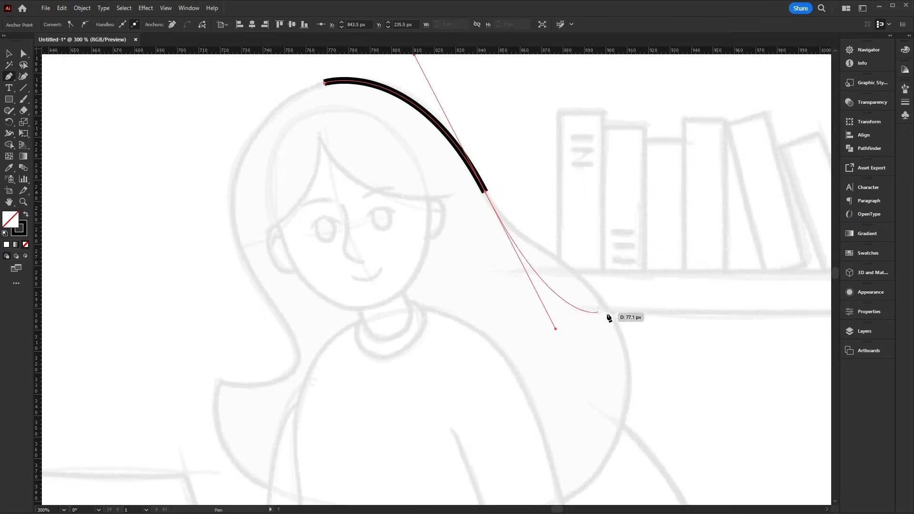
{"action": "left_click_drag", "start_coordinate": [632, 389], "coordinate": [666, 501]}
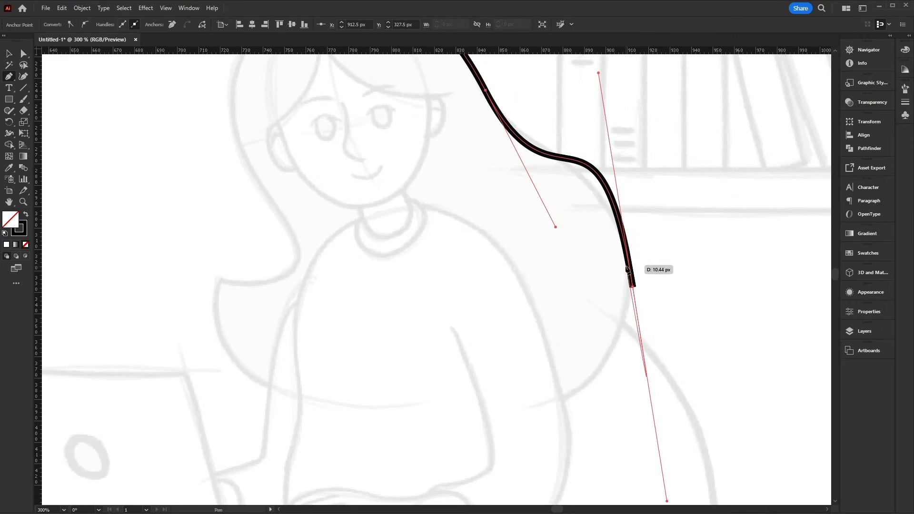
{"action": "left_click_drag", "start_coordinate": [640, 146], "coordinate": [664, 281]}
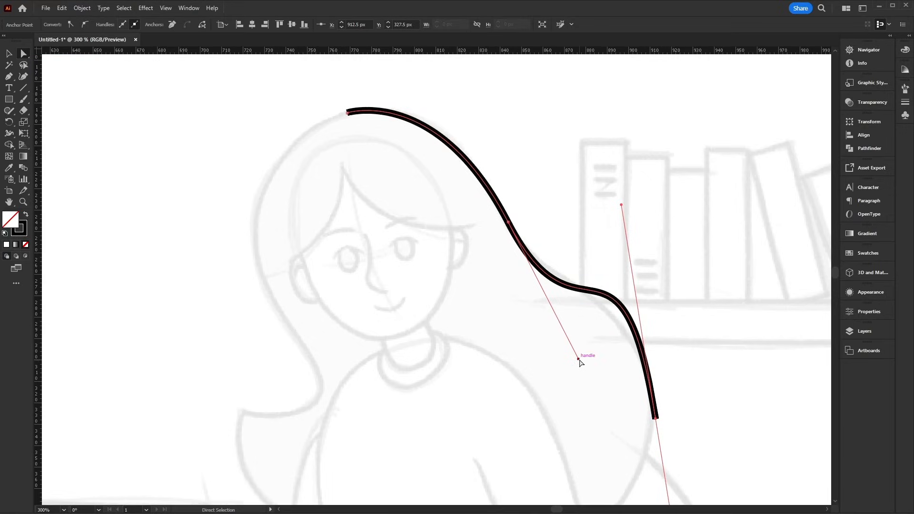
Reposition the hair path's middle anchor higher along the sketch and adjust the curve handles to smooth the segment beside the bookshelf.
{"action": "left_click_drag", "start_coordinate": [580, 358], "coordinate": [541, 289]}
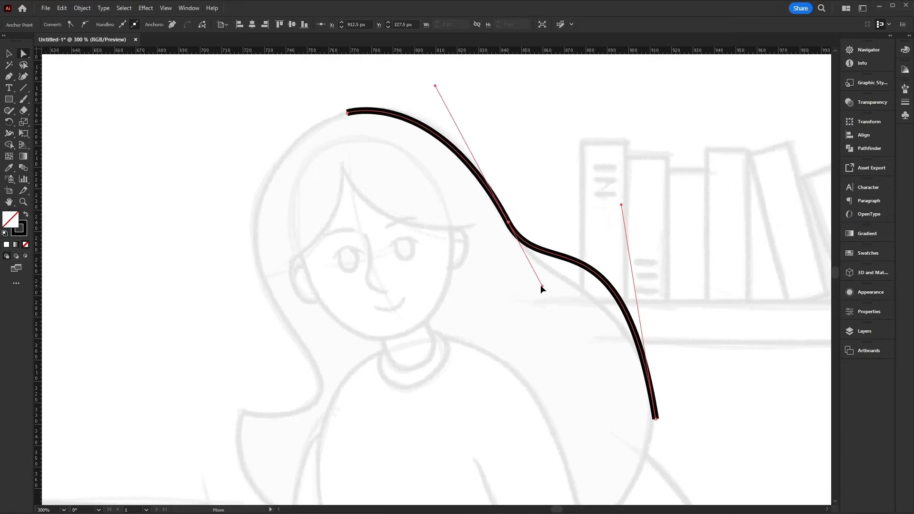
{"action": "left_click_drag", "start_coordinate": [507, 222], "coordinate": [484, 185]}
{"action": "left_click_drag", "start_coordinate": [420, 50], "coordinate": [464, 146]}
{"action": "left_click_drag", "start_coordinate": [572, 309], "coordinate": [577, 325]}
{"action": "left_click_drag", "start_coordinate": [663, 263], "coordinate": [688, 381]}
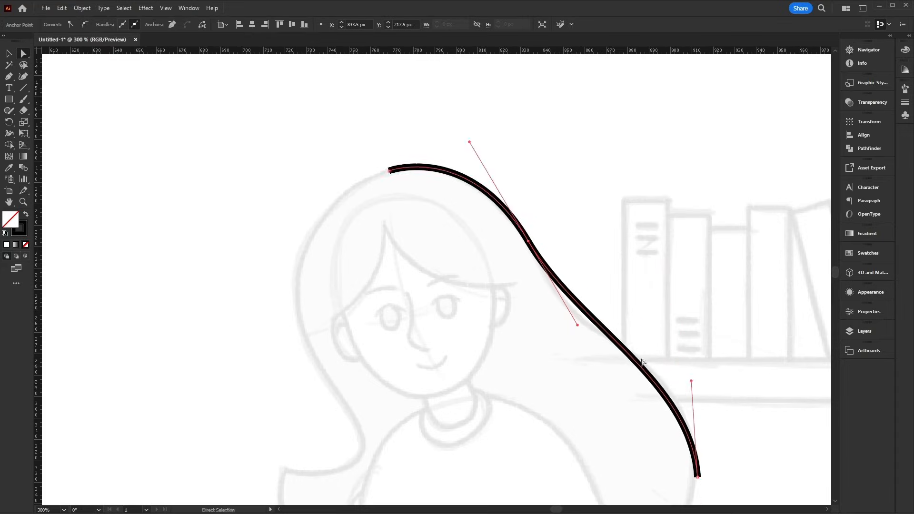
{"action": "left_click", "coordinate": [585, 348]}
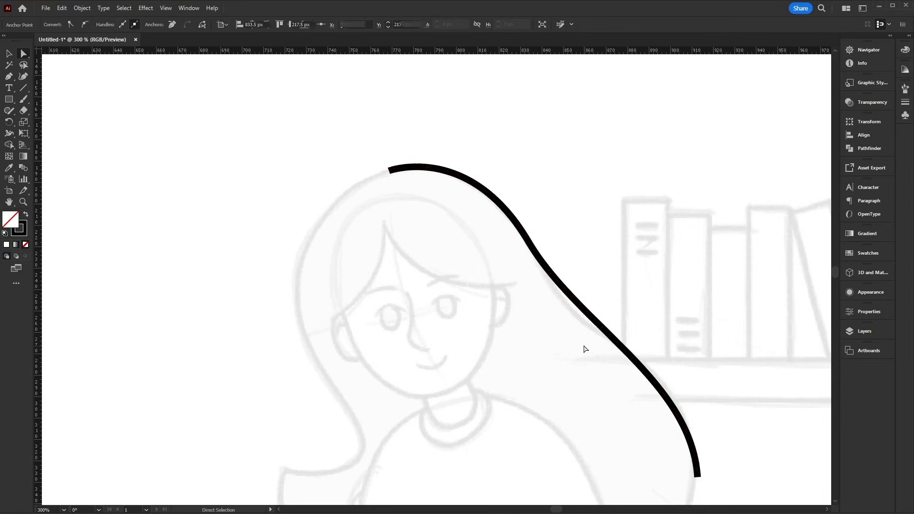
Lengthen the middle anchor's lower handle and adjust the end anchor's handle so the hair curve follows the sketch.
{"action": "left_click", "coordinate": [563, 284]}
{"action": "left_click_drag", "start_coordinate": [577, 327], "coordinate": [605, 384]}
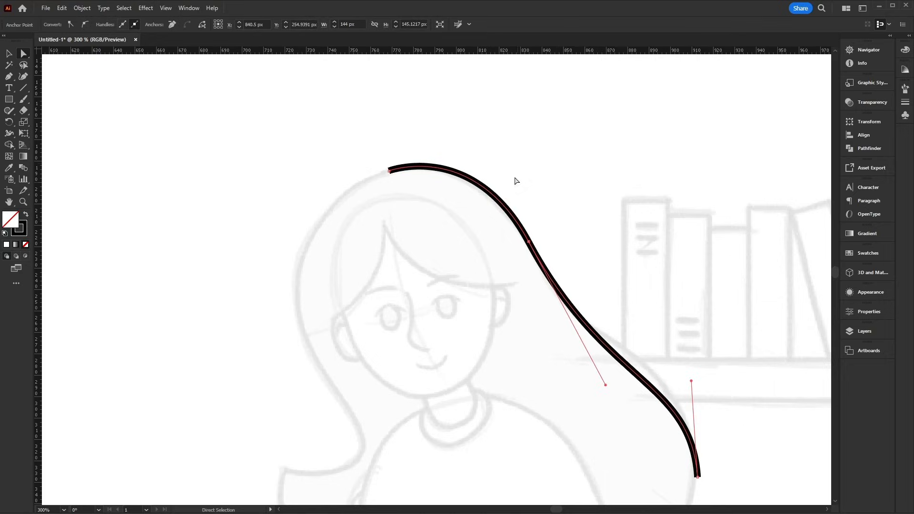
{"action": "left_click", "coordinate": [646, 327]}
{"action": "left_click", "coordinate": [696, 436]}
{"action": "left_click_drag", "start_coordinate": [691, 381], "coordinate": [682, 339]}
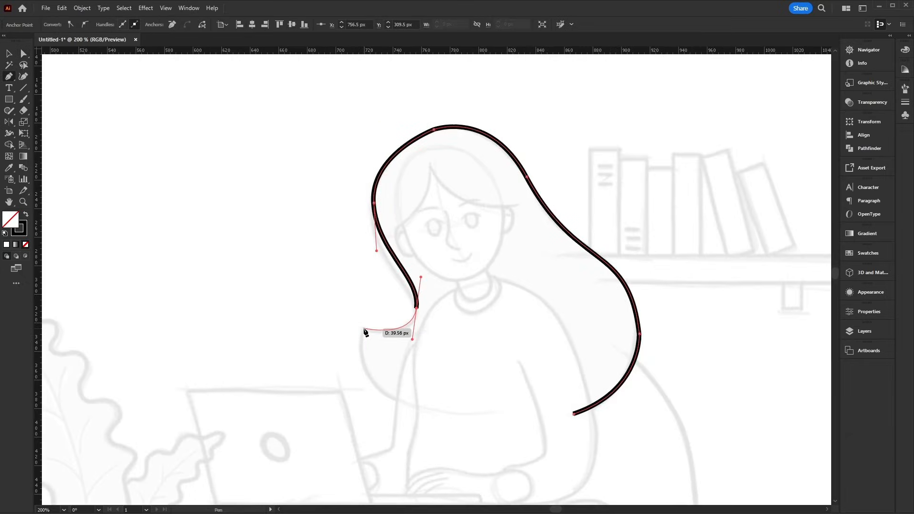
Continue the hair outline to the flicked tip, make a corner there, and curve the path down to the hair's lower edge.
{"action": "left_click_drag", "start_coordinate": [363, 328], "coordinate": [345, 321]}
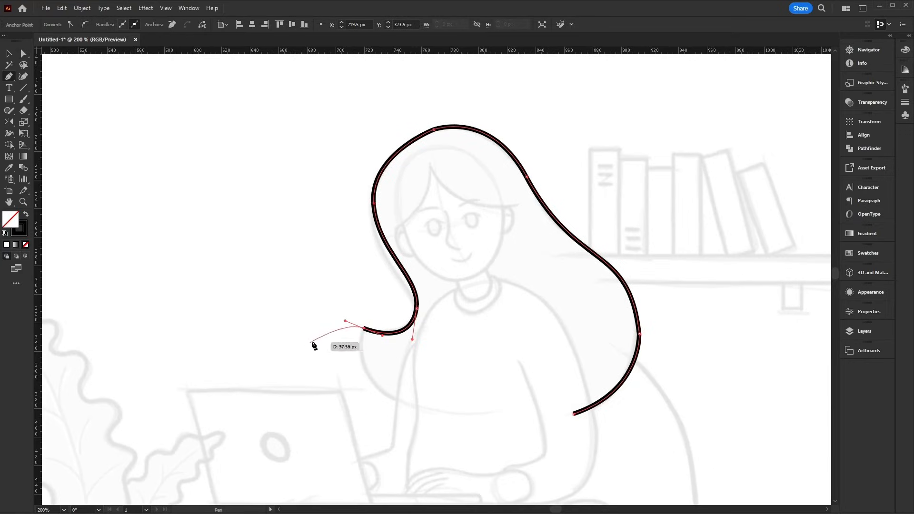
{"action": "left_click", "coordinate": [364, 329]}
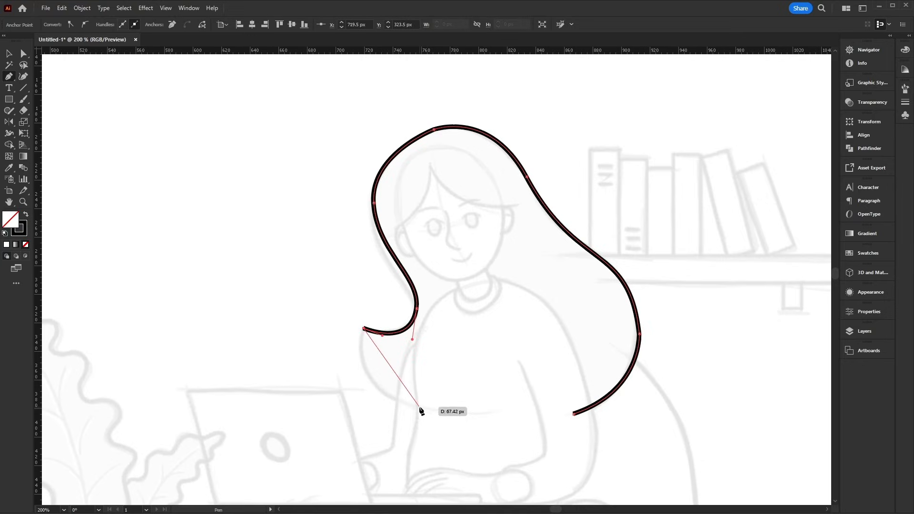
{"action": "left_click_drag", "start_coordinate": [419, 408], "coordinate": [496, 427]}
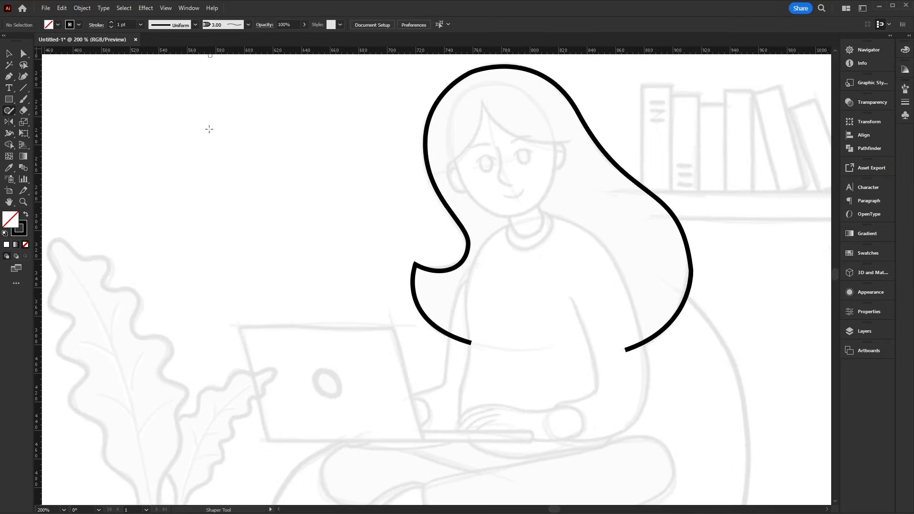
Paint a looping test stroke with the Paintbrush and the 3.00 bristle brush in the empty area beside the woman.
{"action": "left_click", "coordinate": [13, 113]}
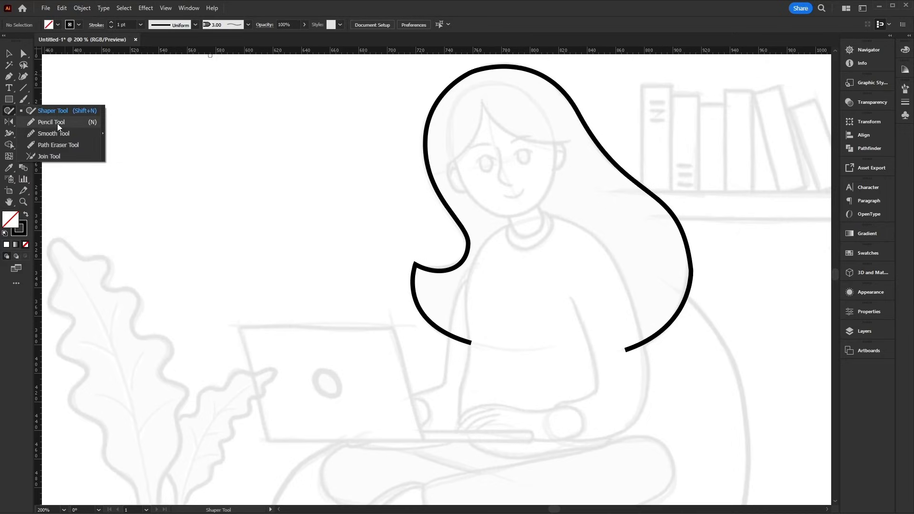
{"action": "left_click", "coordinate": [91, 123]}
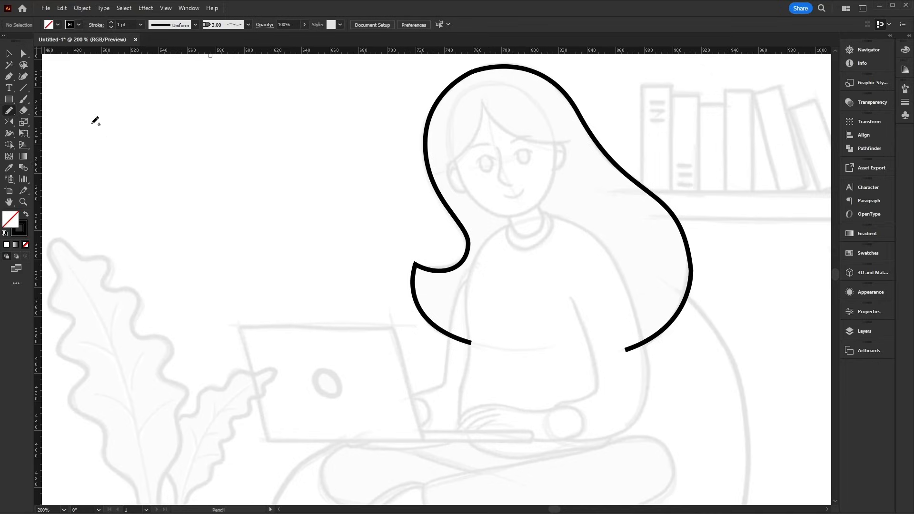
{"action": "left_click", "coordinate": [24, 100]}
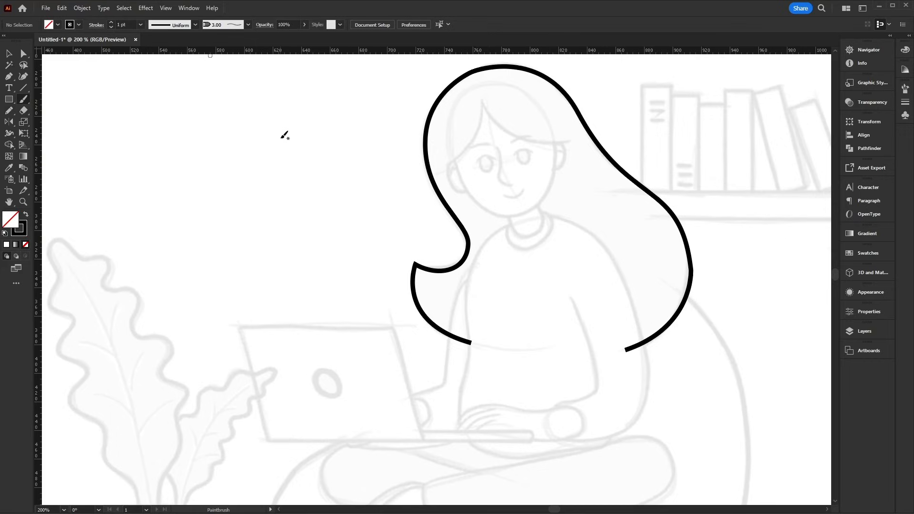
{"action": "key", "text": "a"}
{"action": "left_click", "coordinate": [248, 24]}
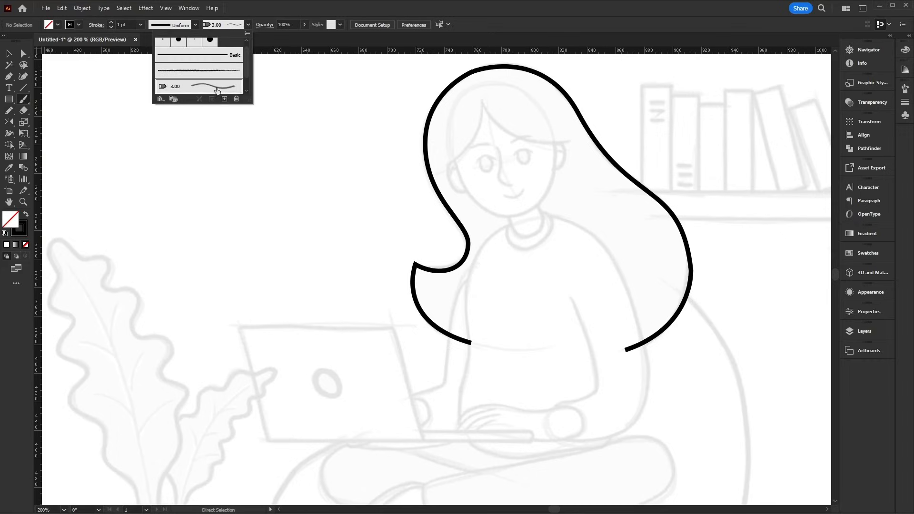
{"action": "left_click", "coordinate": [250, 23]}
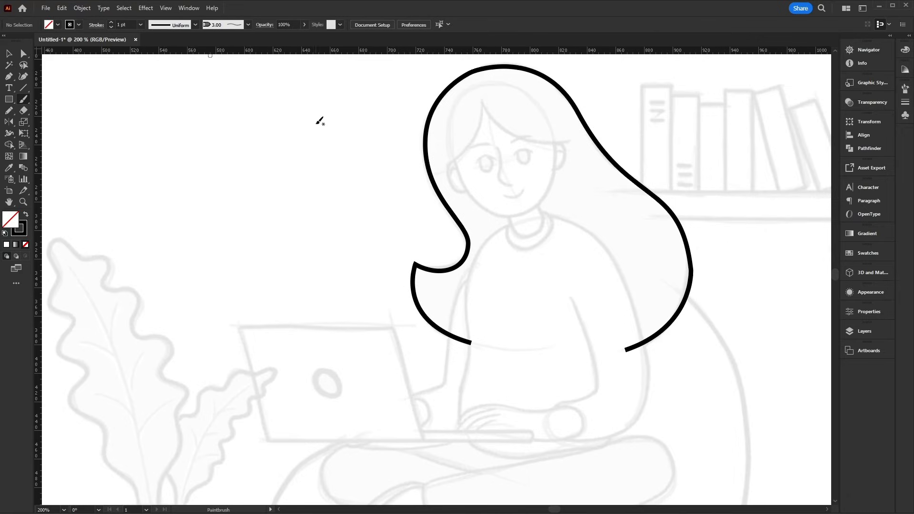
{"action": "mouse_move", "coordinate": [322, 114]}
{"action": "left_mouse_down"}
{"action": "mouse_move", "coordinate": [304, 101]}
{"action": "mouse_move", "coordinate": [246, 146]}
{"action": "mouse_move", "coordinate": [280, 176]}
{"action": "mouse_move", "coordinate": [313, 241]}
{"action": "mouse_move", "coordinate": [258, 312]}
{"action": "mouse_move", "coordinate": [173, 236]}
{"action": "mouse_move", "coordinate": [221, 204]}
{"action": "mouse_move", "coordinate": [251, 246]}
{"action": "mouse_move", "coordinate": [131, 134]}
{"action": "mouse_move", "coordinate": [147, 280]}
{"action": "mouse_move", "coordinate": [281, 358]}
{"action": "left_mouse_up"}
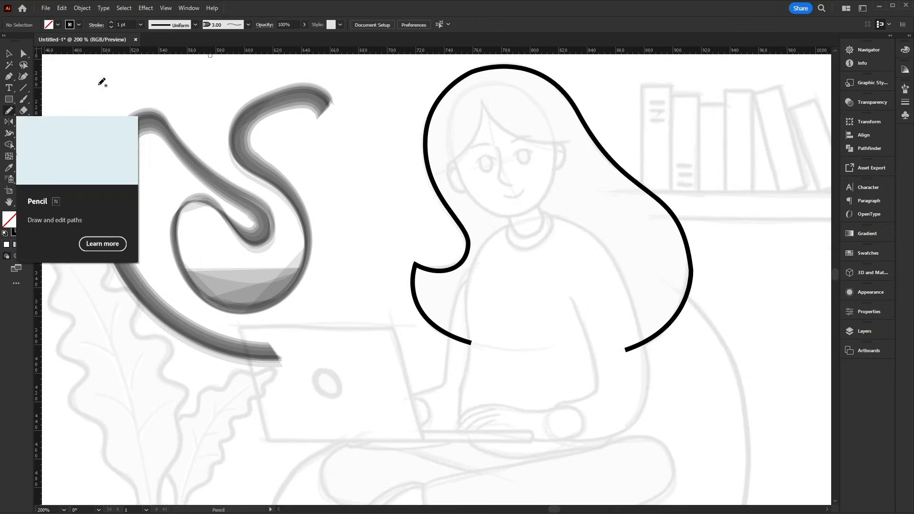
Draw a wavy test path with the Pencil tool beside the painted stroke and apply the 3.00 bristle brush to it.
{"action": "left_click", "coordinate": [11, 112]}
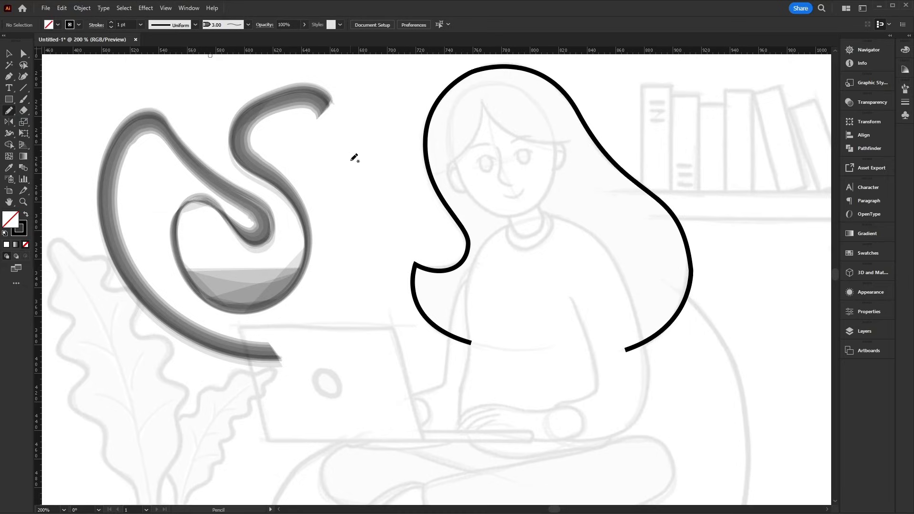
{"action": "mouse_move", "coordinate": [364, 140]}
{"action": "left_mouse_down"}
{"action": "mouse_move", "coordinate": [339, 162]}
{"action": "mouse_move", "coordinate": [370, 237]}
{"action": "mouse_move", "coordinate": [344, 333]}
{"action": "mouse_move", "coordinate": [351, 361]}
{"action": "mouse_move", "coordinate": [364, 367]}
{"action": "mouse_move", "coordinate": [379, 343]}
{"action": "mouse_move", "coordinate": [379, 265]}
{"action": "mouse_move", "coordinate": [400, 183]}
{"action": "mouse_move", "coordinate": [406, 86]}
{"action": "left_mouse_up"}
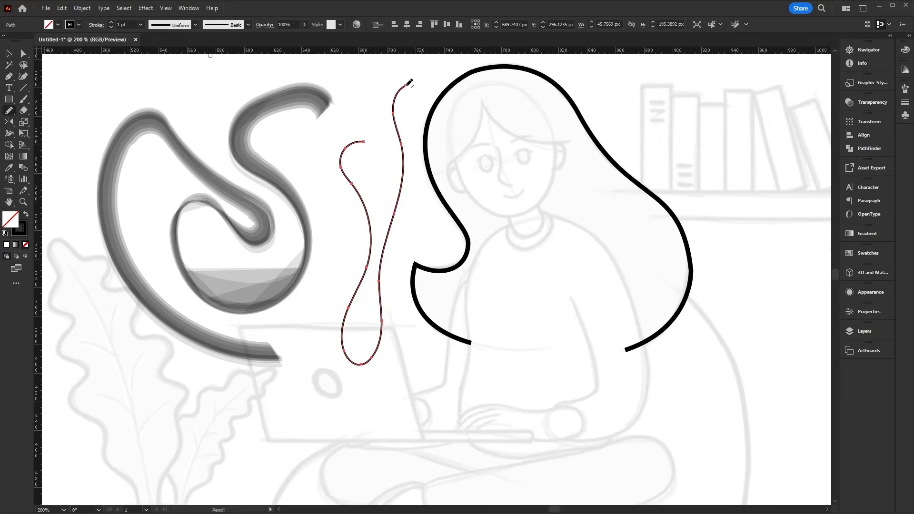
{"action": "key", "text": "ctrl"}
{"action": "left_click", "coordinate": [247, 25]}
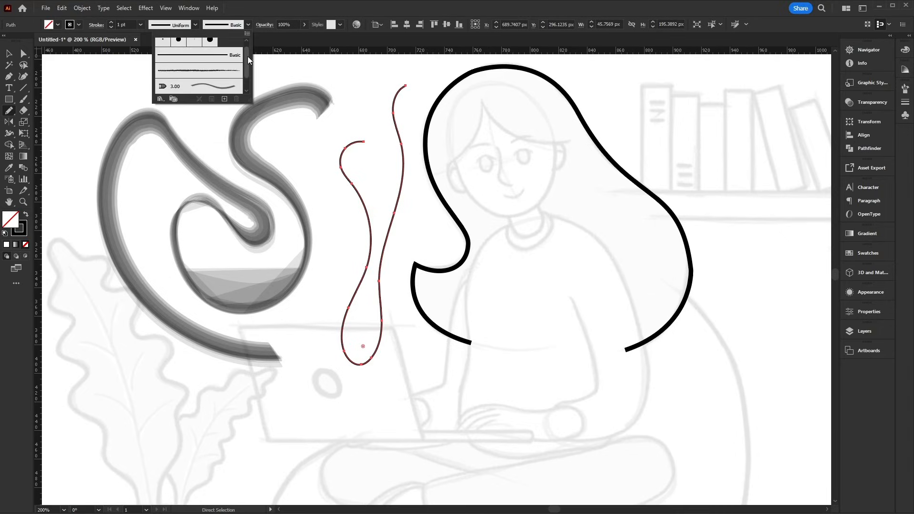
{"action": "scroll", "coordinate": [247, 56], "scroll_direction": "down", "scroll_amount": 1}
{"action": "left_click", "coordinate": [214, 69]}
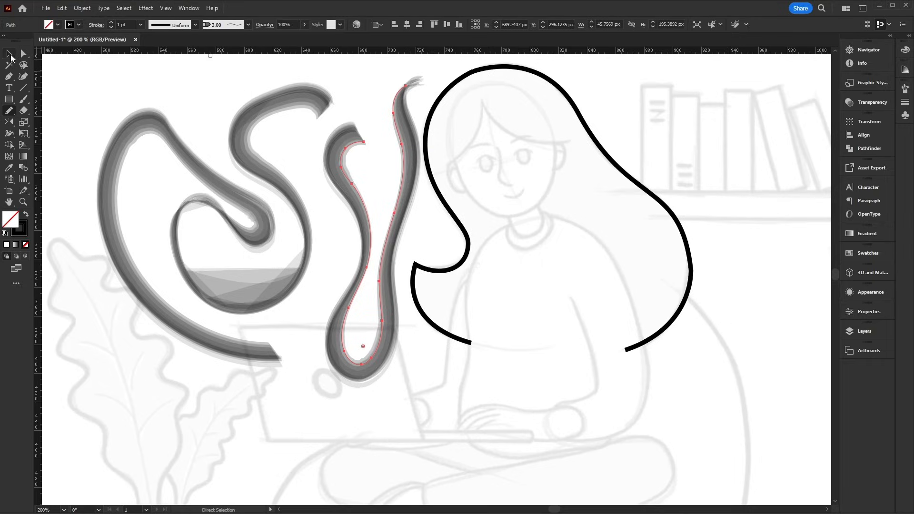
Undo the brush change and both test strokes.
{"action": "key", "text": "ctrl+z"}
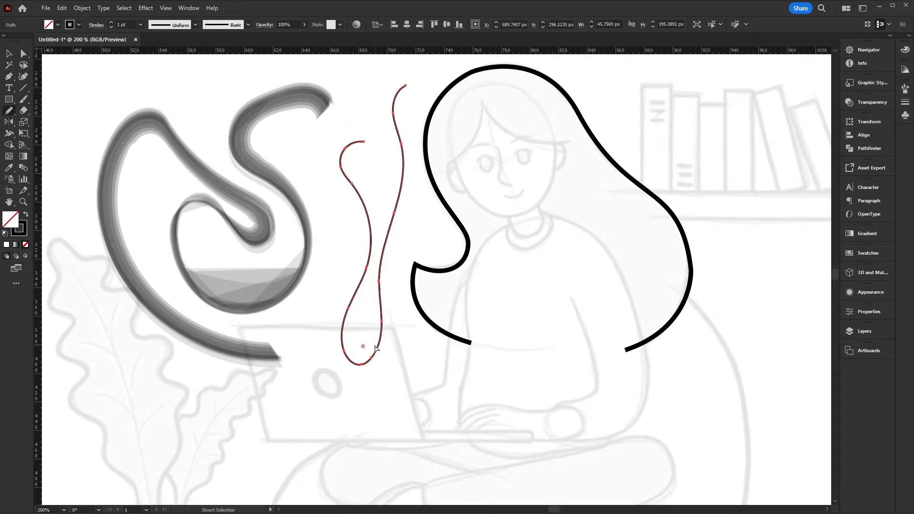
{"action": "key", "text": "ctrl+z"}
{"action": "key", "text": "ctrl+z"}
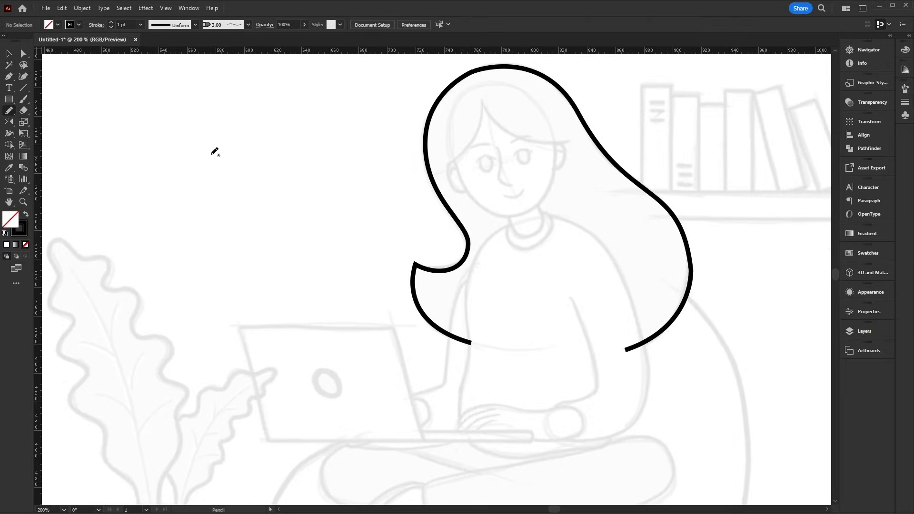
Try several freehand curves and loops with the Pencil tool in the empty area, undoing each one.
{"action": "mouse_move", "coordinate": [194, 135]}
{"action": "left_mouse_down"}
{"action": "mouse_move", "coordinate": [240, 170]}
{"action": "mouse_move", "coordinate": [218, 238]}
{"action": "mouse_move", "coordinate": [223, 280]}
{"action": "mouse_move", "coordinate": [243, 306]}
{"action": "mouse_move", "coordinate": [297, 334]}
{"action": "mouse_move", "coordinate": [322, 334]}
{"action": "mouse_move", "coordinate": [343, 310]}
{"action": "mouse_move", "coordinate": [345, 290]}
{"action": "mouse_move", "coordinate": [314, 221]}
{"action": "mouse_move", "coordinate": [330, 159]}
{"action": "left_mouse_up"}
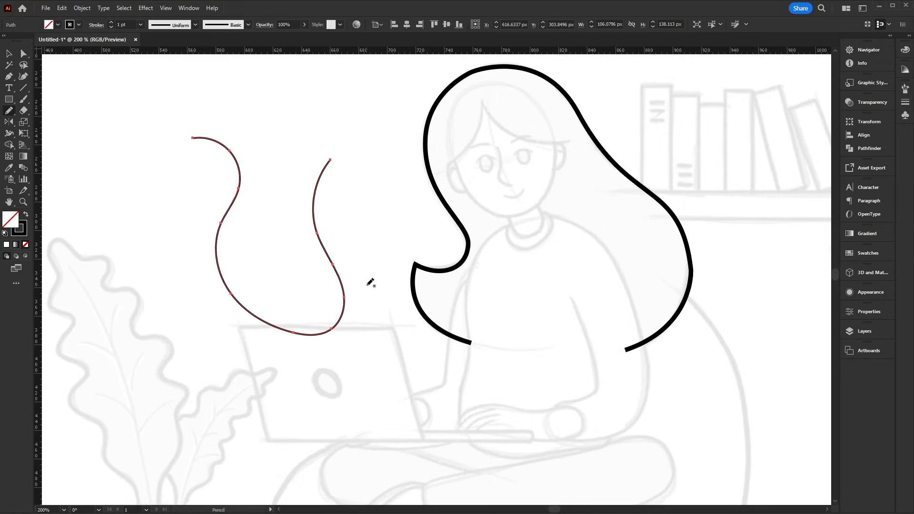
{"action": "key", "text": "ctrl+z"}
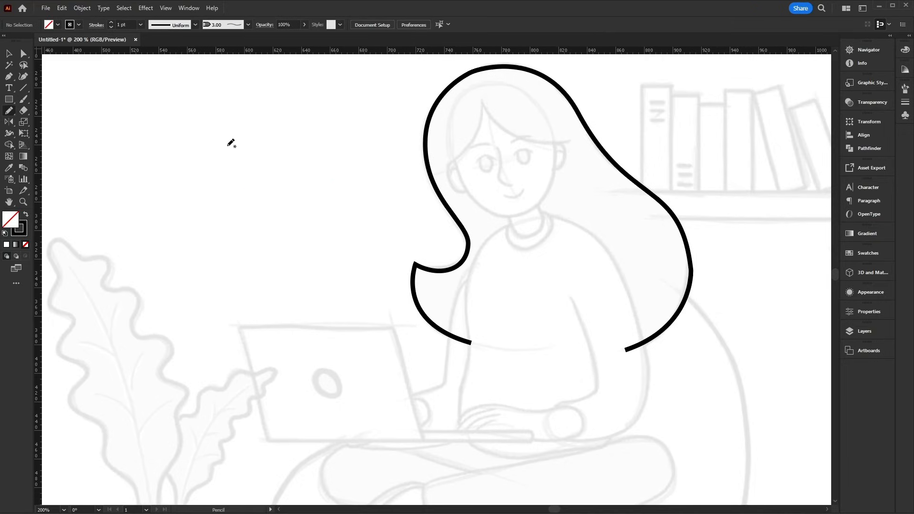
{"action": "mouse_move", "coordinate": [230, 142]}
{"action": "left_mouse_down"}
{"action": "mouse_move", "coordinate": [274, 139]}
{"action": "mouse_move", "coordinate": [307, 164]}
{"action": "mouse_move", "coordinate": [317, 185]}
{"action": "mouse_move", "coordinate": [300, 234]}
{"action": "mouse_move", "coordinate": [261, 233]}
{"action": "mouse_move", "coordinate": [253, 207]}
{"action": "mouse_move", "coordinate": [280, 168]}
{"action": "left_mouse_up"}
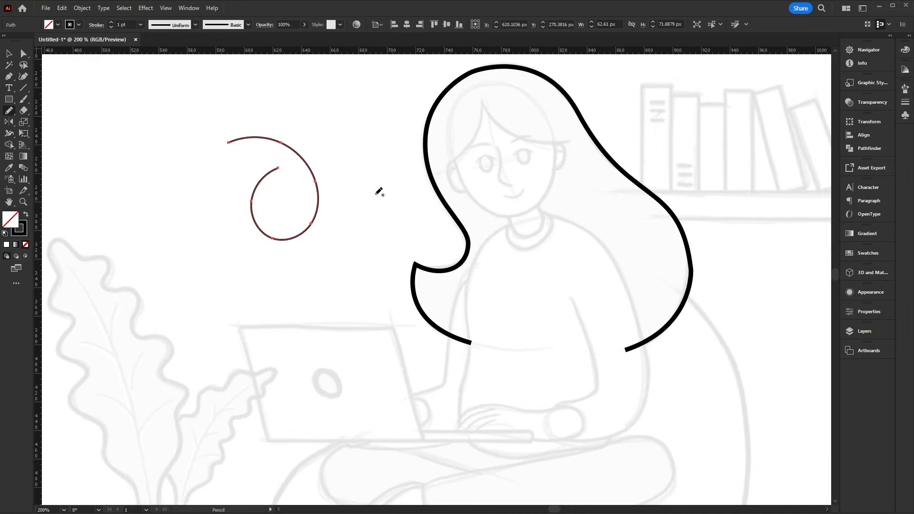
{"action": "key", "text": "ctrl+z"}
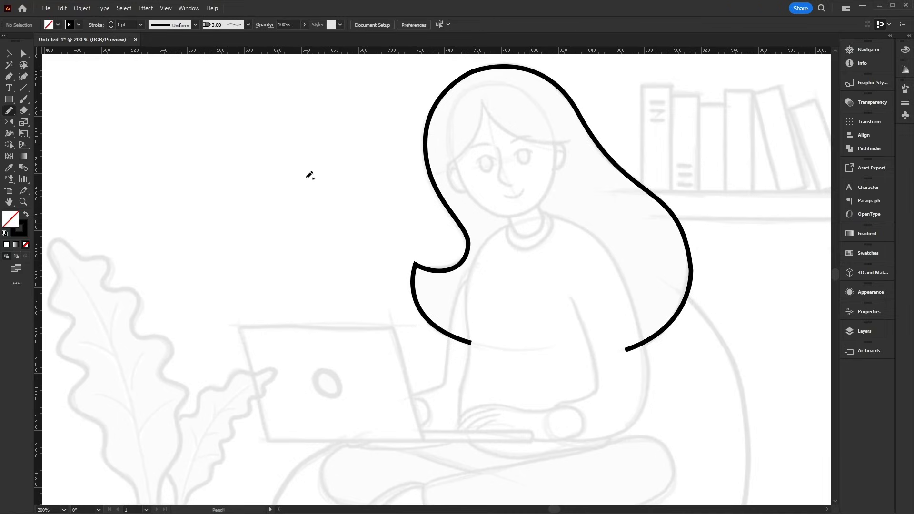
{"action": "mouse_move", "coordinate": [286, 144]}
{"action": "left_mouse_down"}
{"action": "mouse_move", "coordinate": [320, 146]}
{"action": "mouse_move", "coordinate": [336, 185]}
{"action": "mouse_move", "coordinate": [265, 258]}
{"action": "mouse_move", "coordinate": [289, 297]}
{"action": "mouse_move", "coordinate": [324, 290]}
{"action": "mouse_move", "coordinate": [340, 255]}
{"action": "mouse_move", "coordinate": [320, 229]}
{"action": "mouse_move", "coordinate": [273, 228]}
{"action": "mouse_move", "coordinate": [240, 261]}
{"action": "mouse_move", "coordinate": [265, 320]}
{"action": "mouse_move", "coordinate": [292, 337]}
{"action": "mouse_move", "coordinate": [329, 327]}
{"action": "left_mouse_up"}
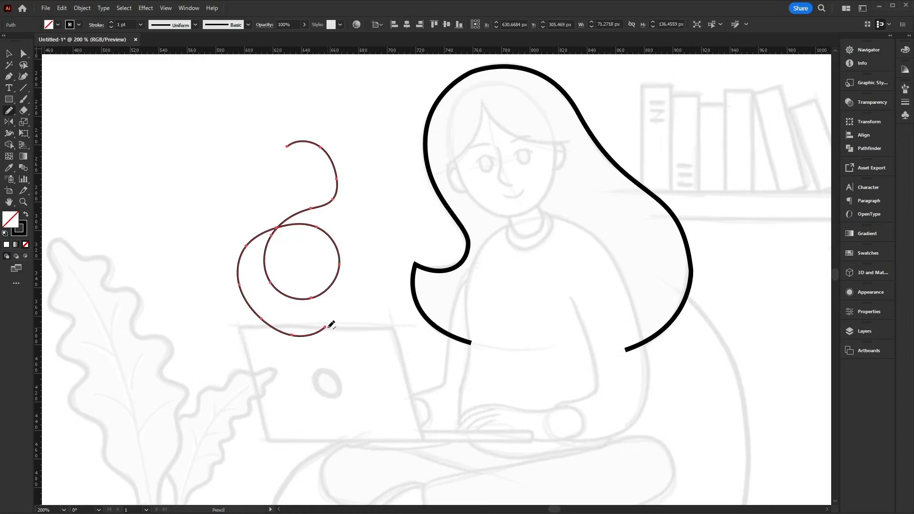
{"action": "key", "text": "ctrl+z"}
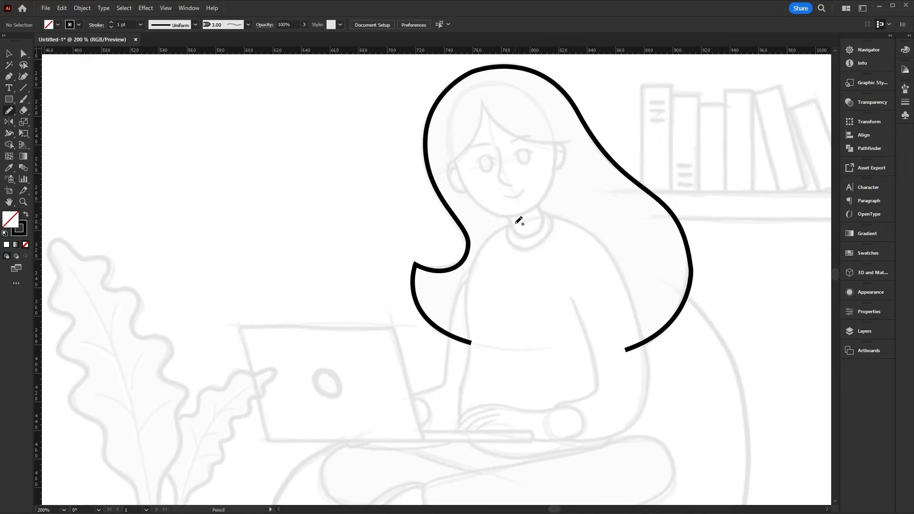
Trace the shoulder and outer arm from the neck to the hip with the Pencil tool, set its stroke to 3 pt and deselect it.
{"action": "mouse_move", "coordinate": [516, 223]}
{"action": "left_mouse_down"}
{"action": "mouse_move", "coordinate": [581, 225]}
{"action": "mouse_move", "coordinate": [614, 260]}
{"action": "mouse_move", "coordinate": [647, 363]}
{"action": "mouse_move", "coordinate": [647, 405]}
{"action": "mouse_move", "coordinate": [618, 436]}
{"action": "left_mouse_up"}
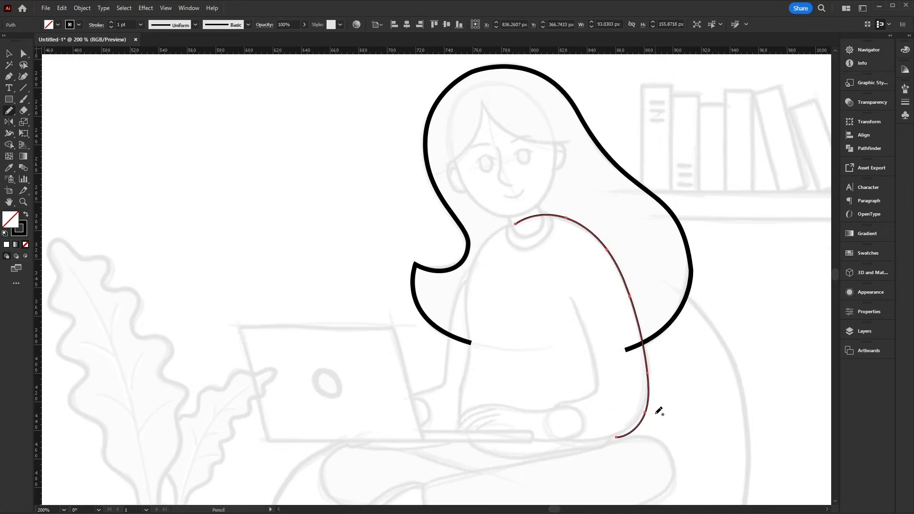
{"action": "left_click", "coordinate": [111, 23]}
{"action": "left_click", "coordinate": [110, 23]}
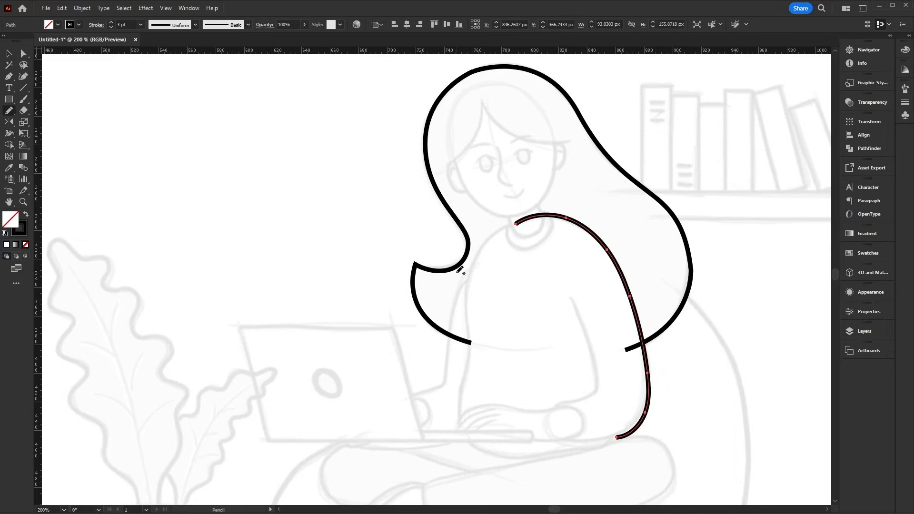
{"action": "key", "text": "v"}
{"action": "left_click", "coordinate": [382, 193]}
Try a short S-shaped Paintbrush stroke in the empty area above the laptop and undo it.
{"action": "left_click", "coordinate": [24, 99]}
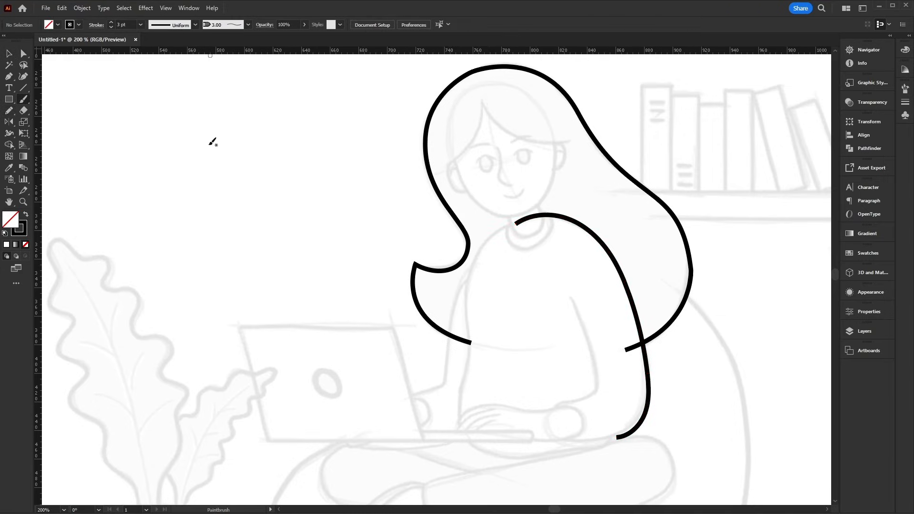
{"action": "mouse_move", "coordinate": [288, 138]}
{"action": "left_mouse_down"}
{"action": "mouse_move", "coordinate": [255, 136]}
{"action": "mouse_move", "coordinate": [270, 228]}
{"action": "mouse_move", "coordinate": [227, 209]}
{"action": "left_mouse_up"}
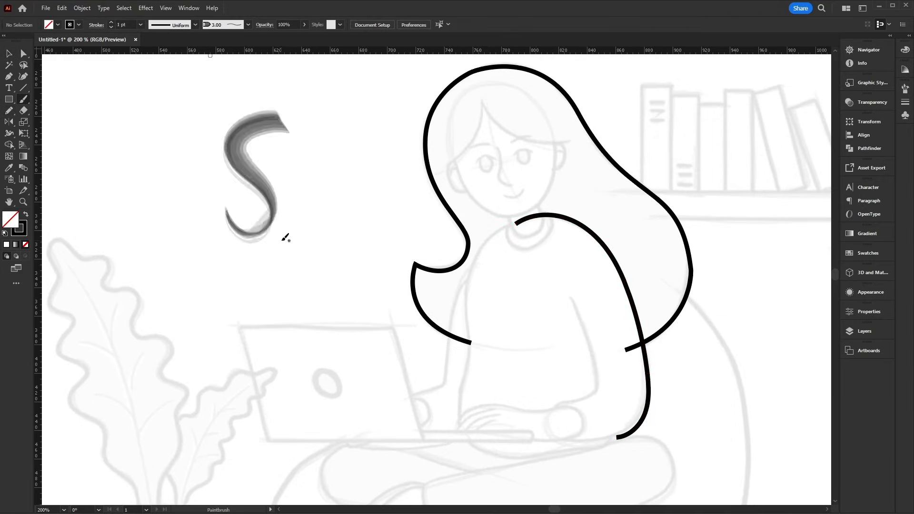
{"action": "key", "text": "ctrl+z"}
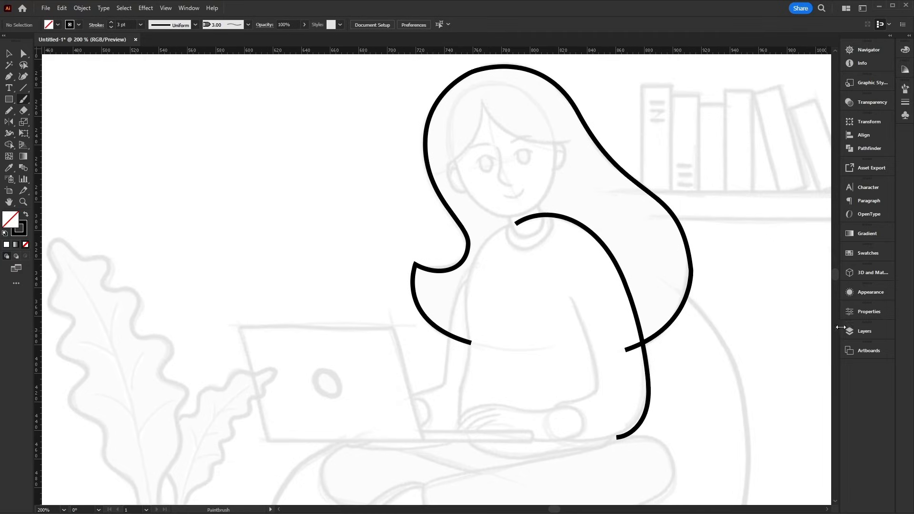
Show the properties of the traced shoulder and arm path and deselect it.
{"action": "left_click", "coordinate": [863, 312]}
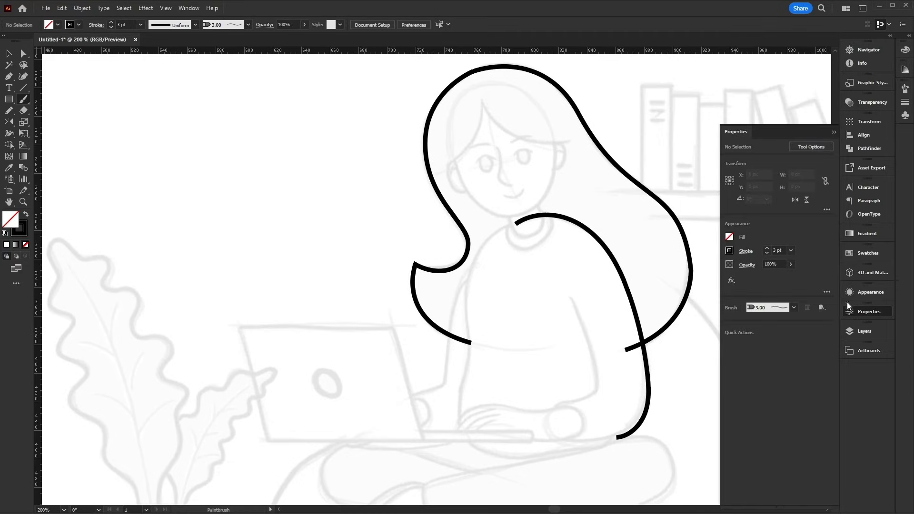
{"action": "left_click", "coordinate": [23, 103]}
{"action": "left_click", "coordinate": [8, 56]}
{"action": "left_click", "coordinate": [566, 220]}
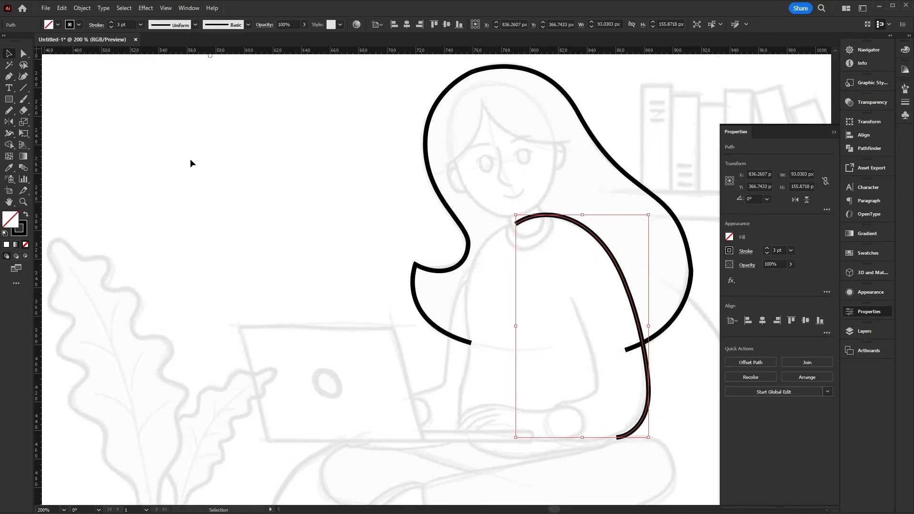
{"action": "left_click", "coordinate": [298, 183]}
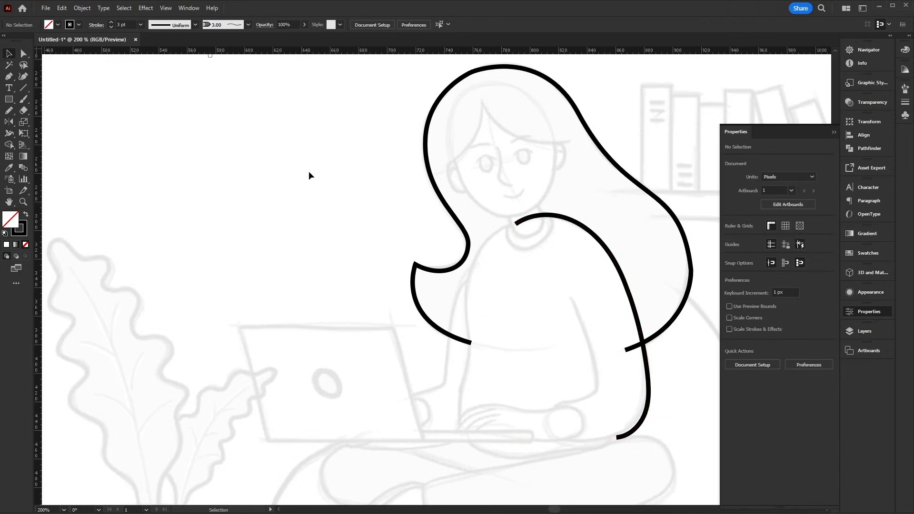
Set the Pencil tool's fidelity to Smooth in its tool options.
{"action": "left_click", "coordinate": [13, 112]}
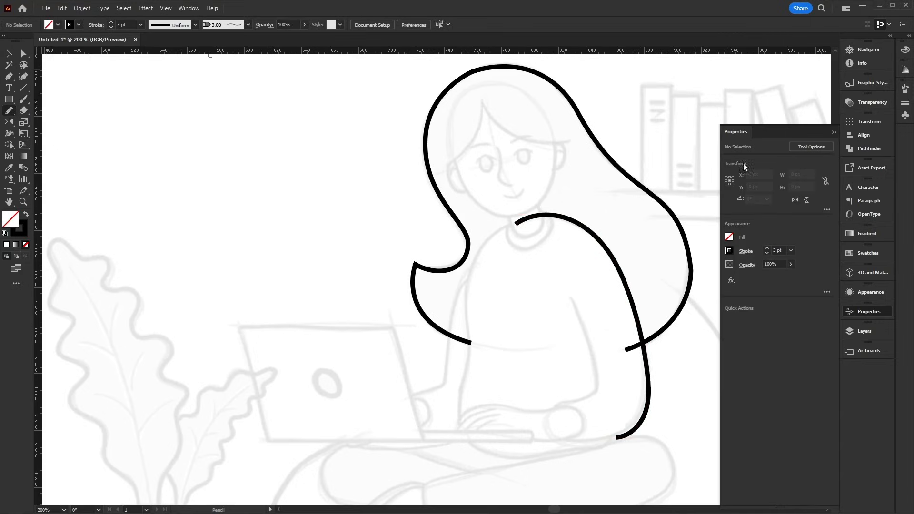
{"action": "left_click", "coordinate": [816, 149]}
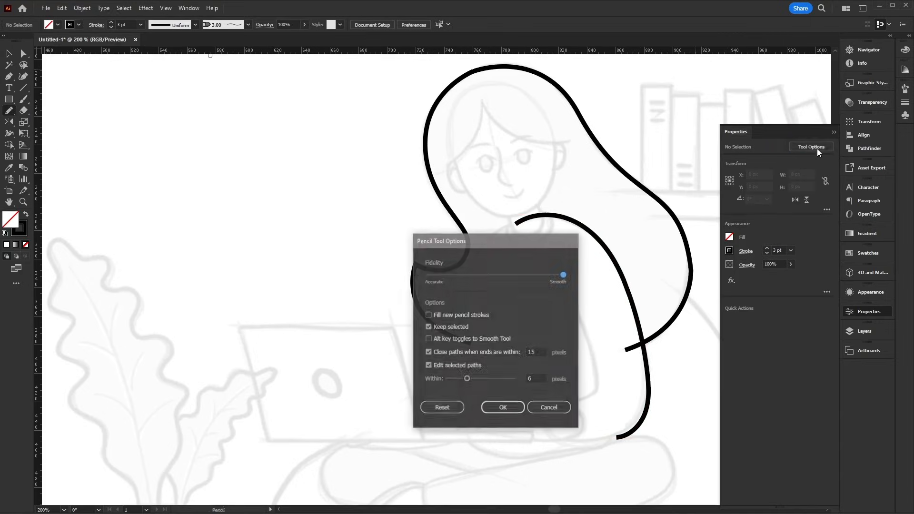
{"action": "left_click_drag", "start_coordinate": [522, 240], "coordinate": [638, 183]}
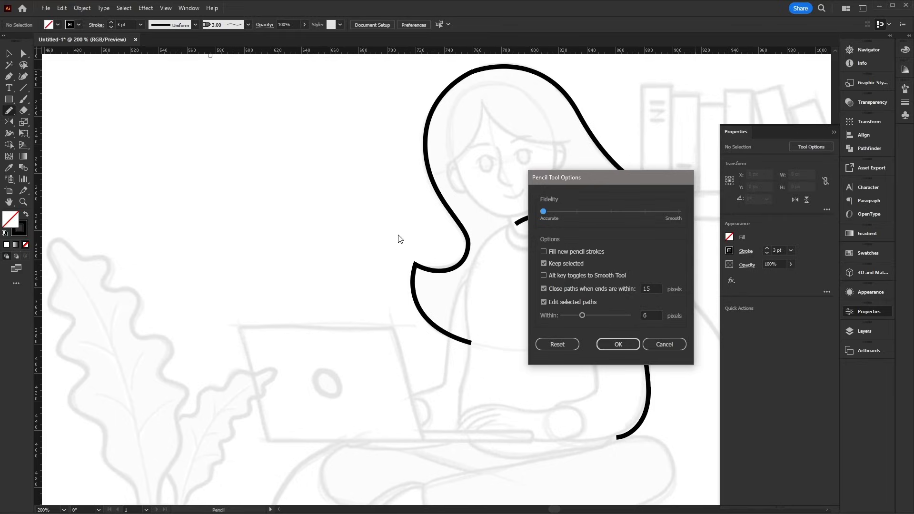
{"action": "left_click_drag", "start_coordinate": [543, 212], "coordinate": [689, 216]}
{"action": "left_click_drag", "start_coordinate": [648, 176], "coordinate": [650, 181]}
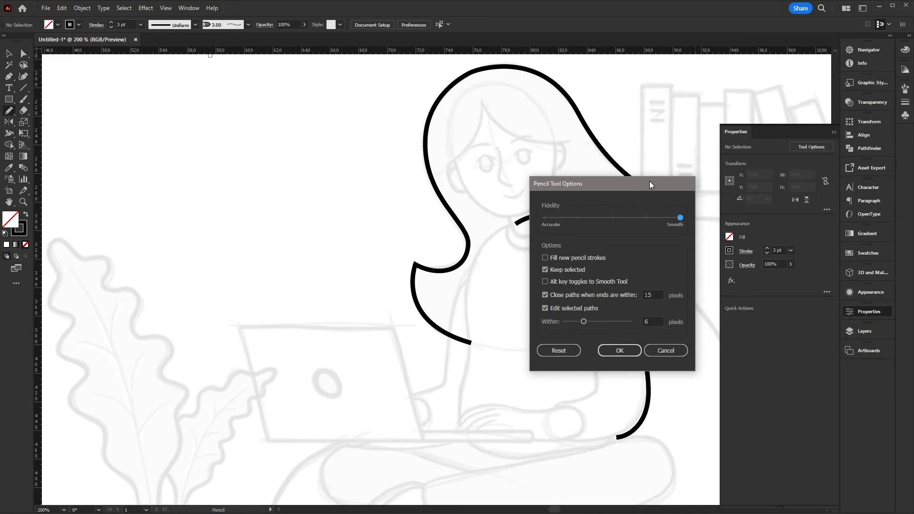
{"action": "key", "text": "Return"}
Trace the face as a closed oval about 74 by 93 px with the Pencil tool and deselect it.
{"action": "scroll", "coordinate": [649, 181], "scroll_direction": "up", "scroll_amount": 1}
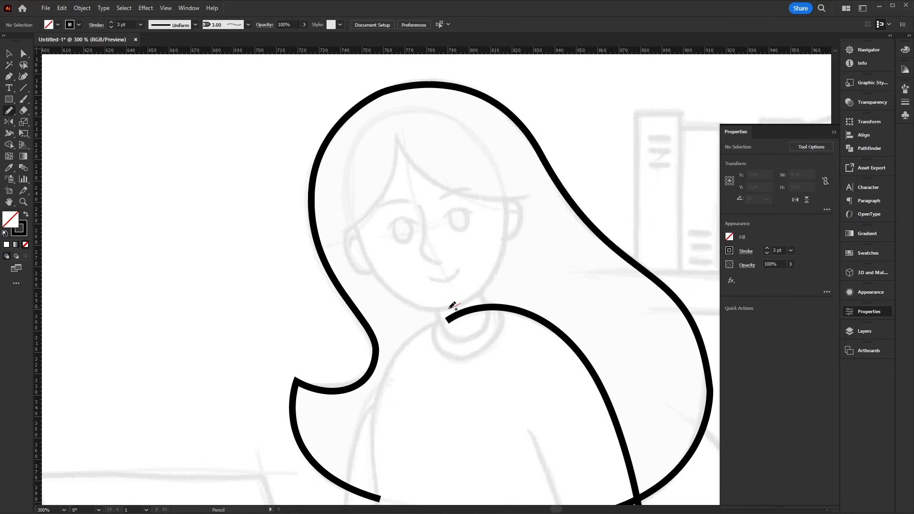
{"action": "mouse_move", "coordinate": [449, 307]}
{"action": "left_mouse_down"}
{"action": "mouse_move", "coordinate": [413, 306]}
{"action": "mouse_move", "coordinate": [369, 263]}
{"action": "mouse_move", "coordinate": [348, 188]}
{"action": "mouse_move", "coordinate": [373, 120]}
{"action": "mouse_move", "coordinate": [431, 116]}
{"action": "mouse_move", "coordinate": [483, 141]}
{"action": "mouse_move", "coordinate": [504, 193]}
{"action": "mouse_move", "coordinate": [506, 236]}
{"action": "mouse_move", "coordinate": [503, 260]}
{"action": "mouse_move", "coordinate": [479, 291]}
{"action": "left_mouse_up"}
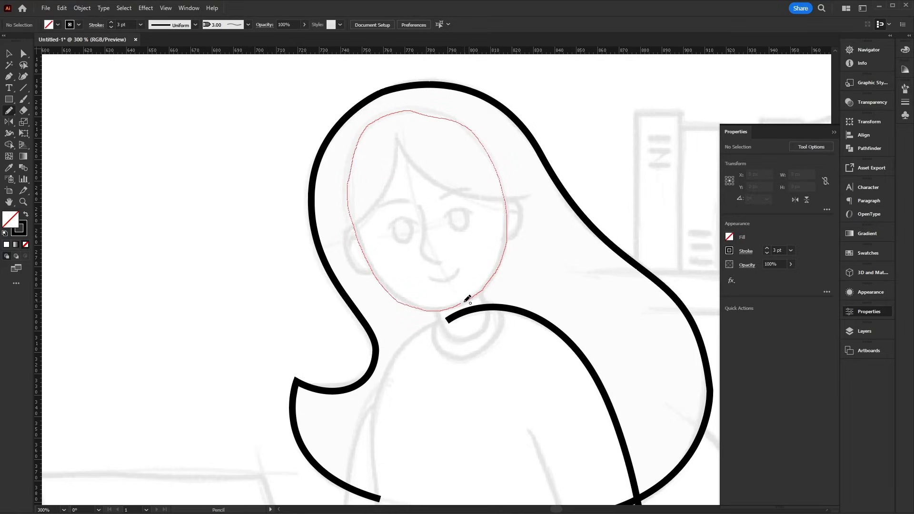
{"action": "left_click_drag", "start_coordinate": [467, 298], "coordinate": [469, 300]}
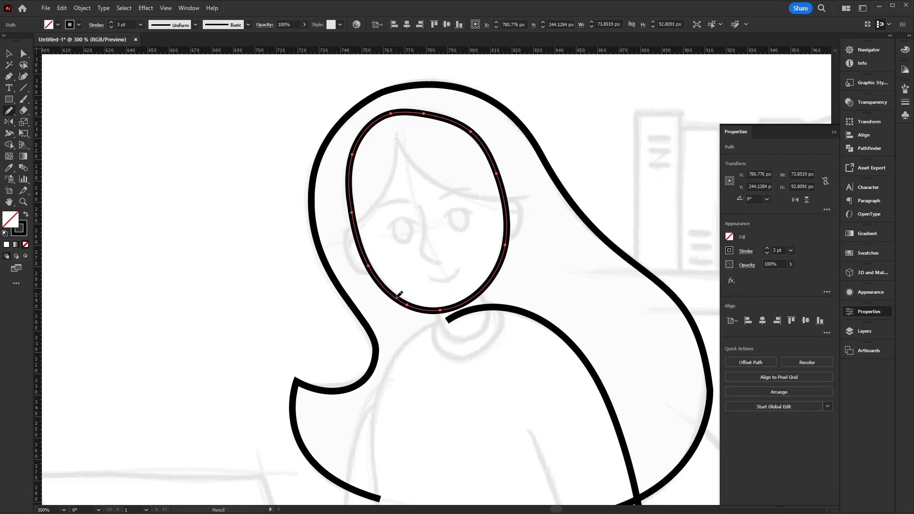
{"action": "key", "text": "v"}
{"action": "left_click", "coordinate": [165, 130]}
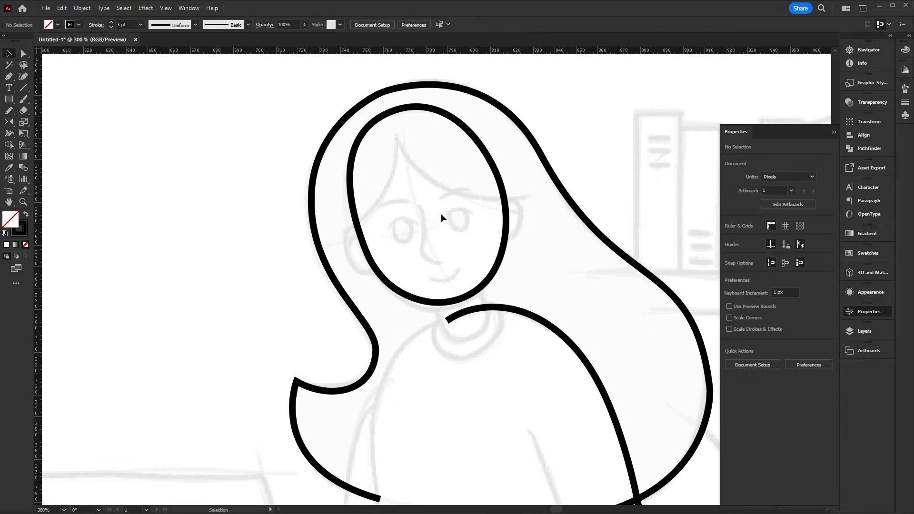
Try thicker stroke weights on the hair outline and return it to 3 pt.
{"action": "left_click", "coordinate": [388, 92]}
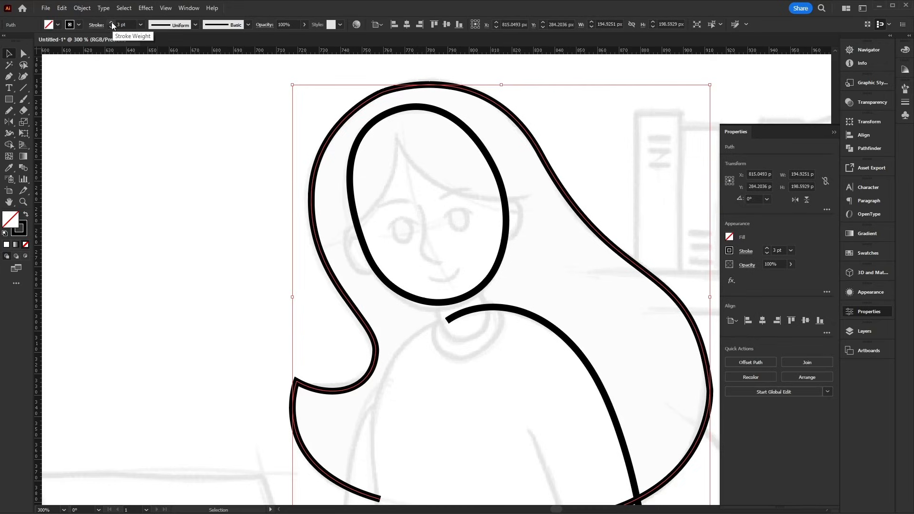
{"action": "left_click", "coordinate": [111, 22]}
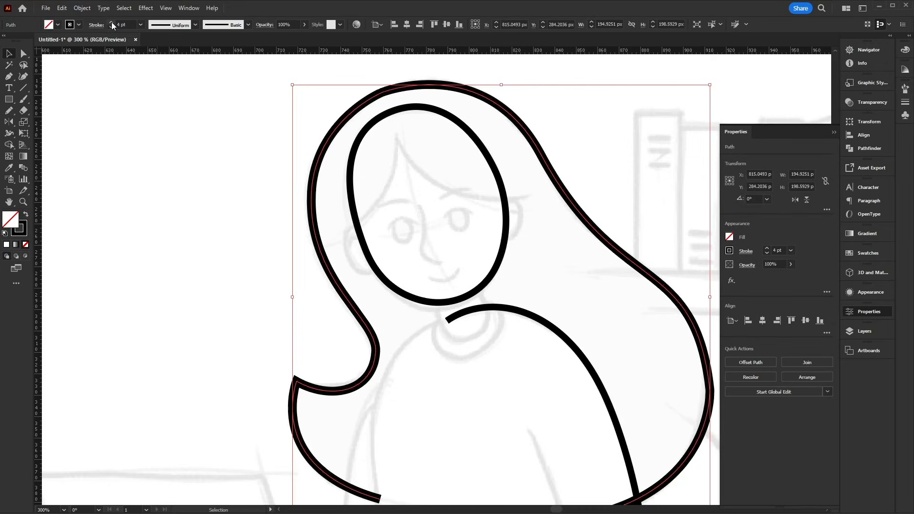
{"action": "left_click", "coordinate": [111, 22]}
{"action": "left_click", "coordinate": [111, 21]}
{"action": "left_click", "coordinate": [111, 22]}
{"action": "left_click", "coordinate": [110, 27]}
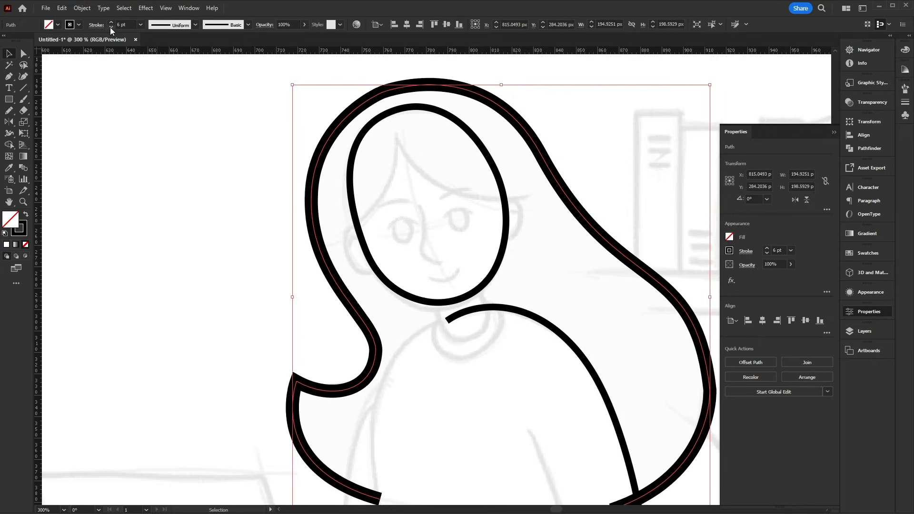
{"action": "left_click", "coordinate": [111, 27]}
{"action": "left_click", "coordinate": [110, 27]}
{"action": "left_click", "coordinate": [111, 27]}
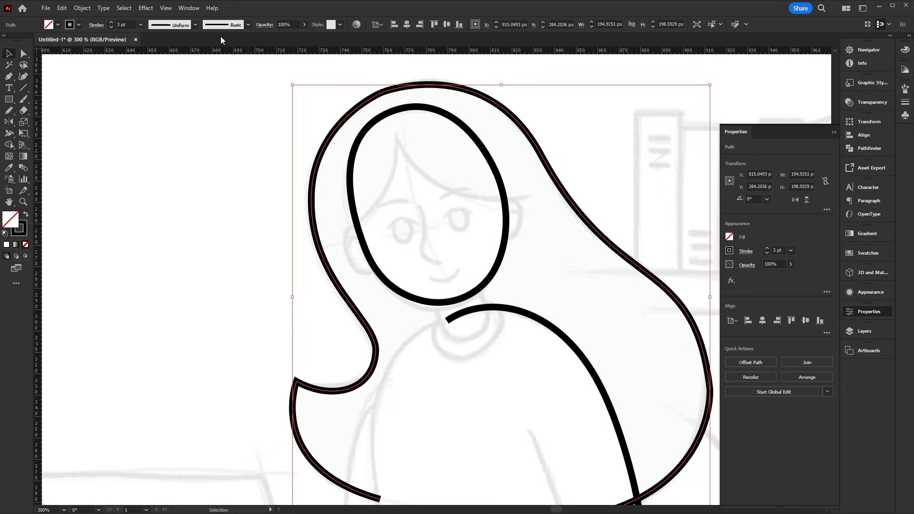
Apply the lens-shaped variable width profile, tapered at both ends, to the hair outline and deselect it.
{"action": "left_click", "coordinate": [196, 25]}
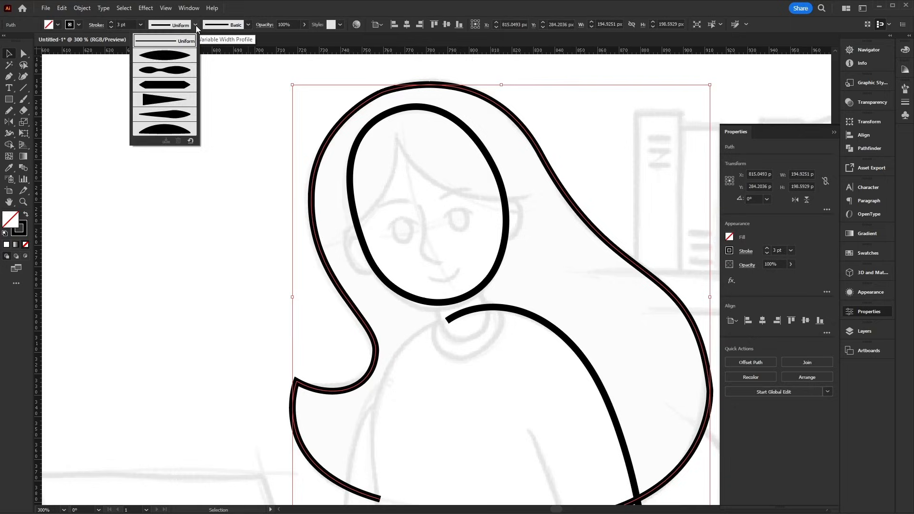
{"action": "left_click", "coordinate": [184, 55]}
{"action": "scroll", "coordinate": [632, 341], "scroll_direction": "down", "scroll_amount": 2}
{"action": "scroll", "coordinate": [632, 341], "scroll_direction": "right", "scroll_amount": 1}
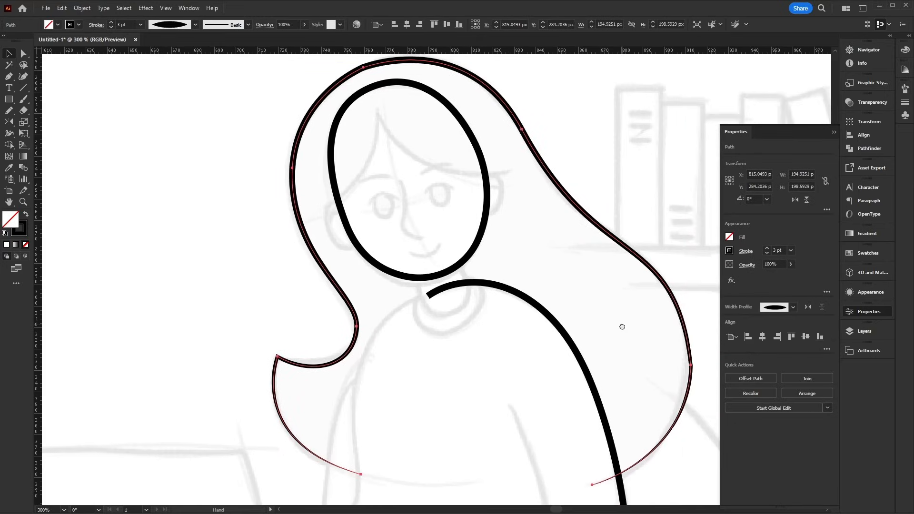
{"action": "scroll", "coordinate": [622, 324], "scroll_direction": "down", "scroll_amount": 3}
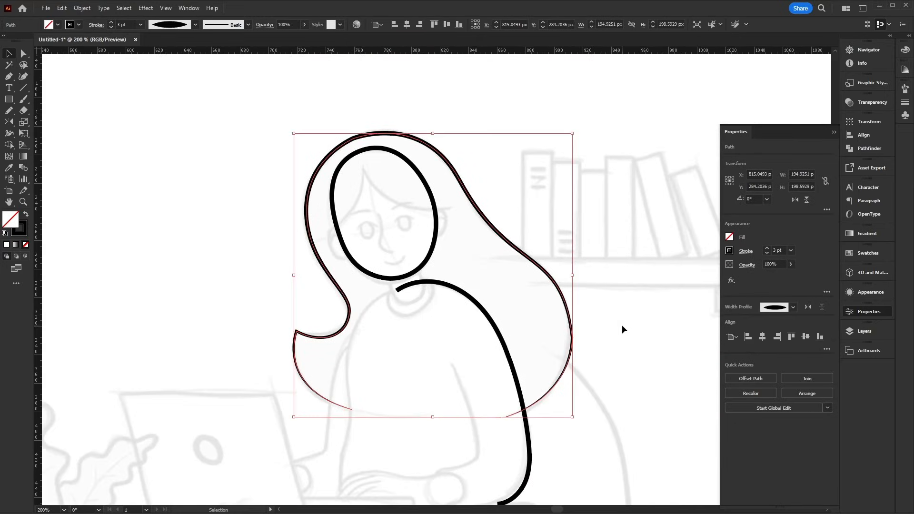
{"action": "left_click_drag", "start_coordinate": [579, 303], "coordinate": [585, 308]}
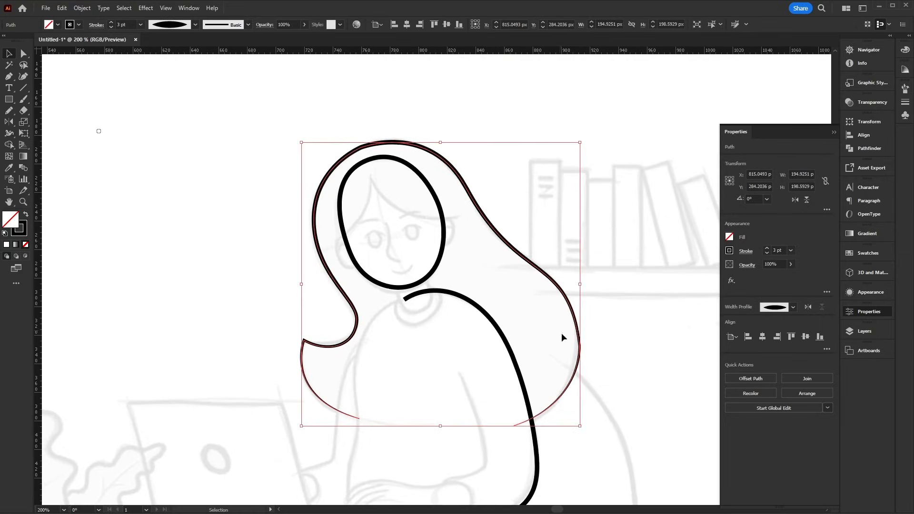
{"action": "left_click", "coordinate": [472, 284]}
Apply the fifth variable width profile, an elongated diamond shape, to the shoulder and arm line.
{"action": "scroll", "coordinate": [538, 296], "scroll_direction": "down", "scroll_amount": 3}
{"action": "scroll", "coordinate": [538, 295], "scroll_direction": "left", "scroll_amount": 1}
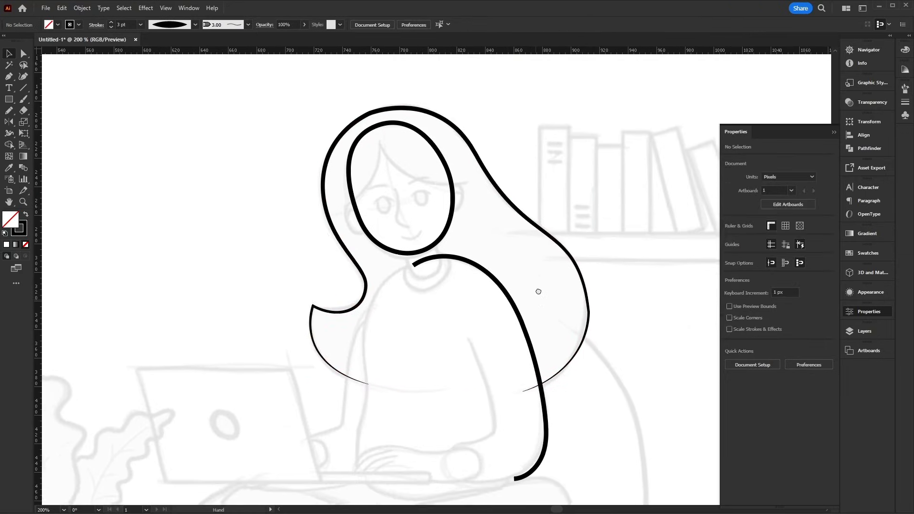
{"action": "left_click", "coordinate": [534, 274]}
{"action": "left_click", "coordinate": [195, 25]}
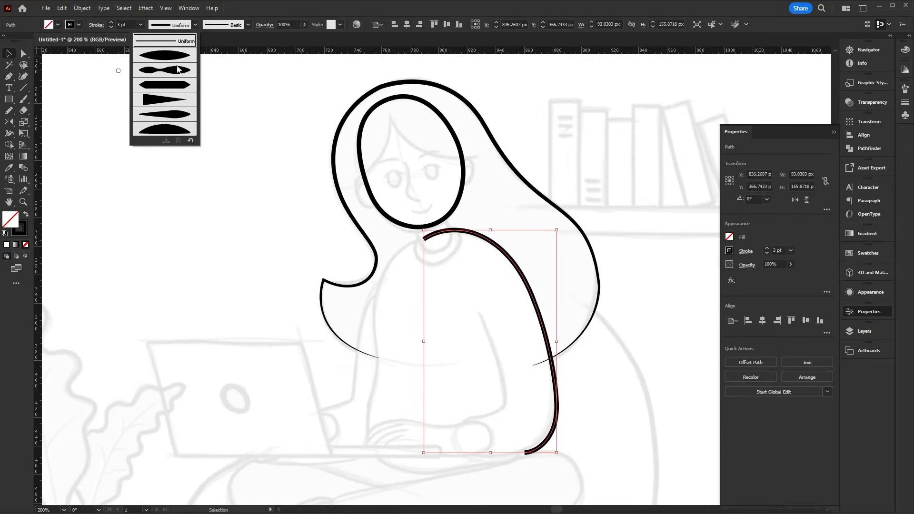
{"action": "left_click", "coordinate": [182, 118]}
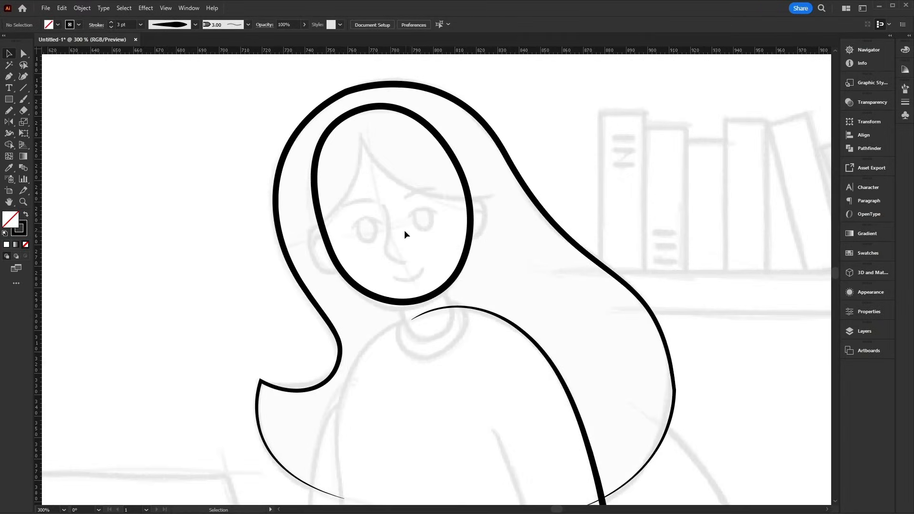
Thicken the hair outline along the back of the head with the Width tool.
{"action": "left_click", "coordinate": [10, 134]}
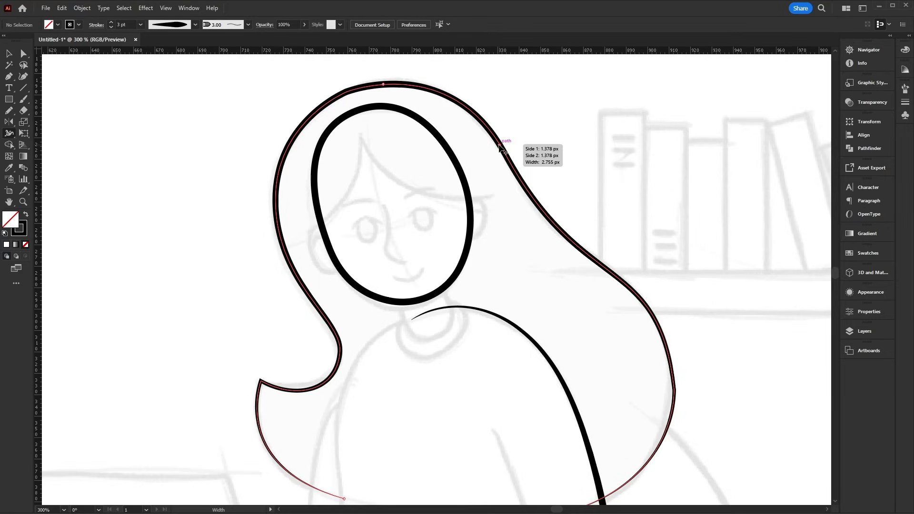
{"action": "left_click_drag", "start_coordinate": [501, 148], "coordinate": [508, 140]}
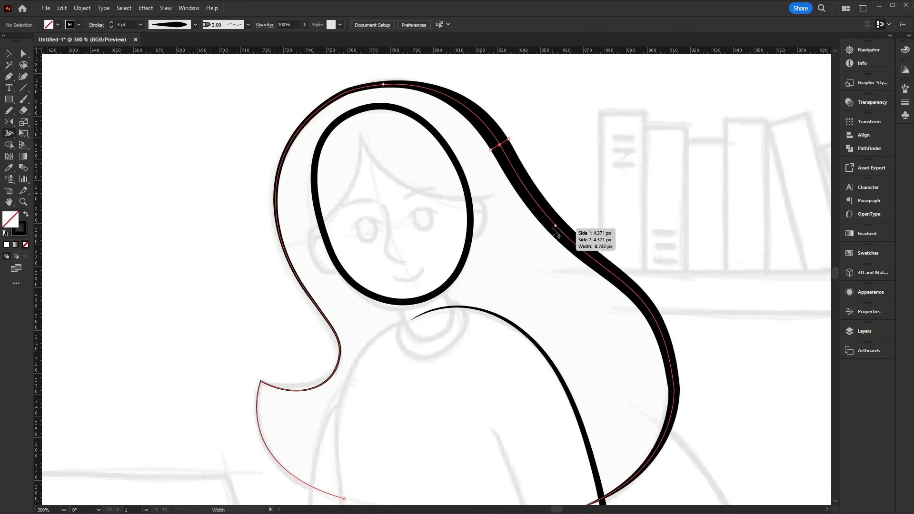
{"action": "left_click_drag", "start_coordinate": [552, 229], "coordinate": [552, 230]}
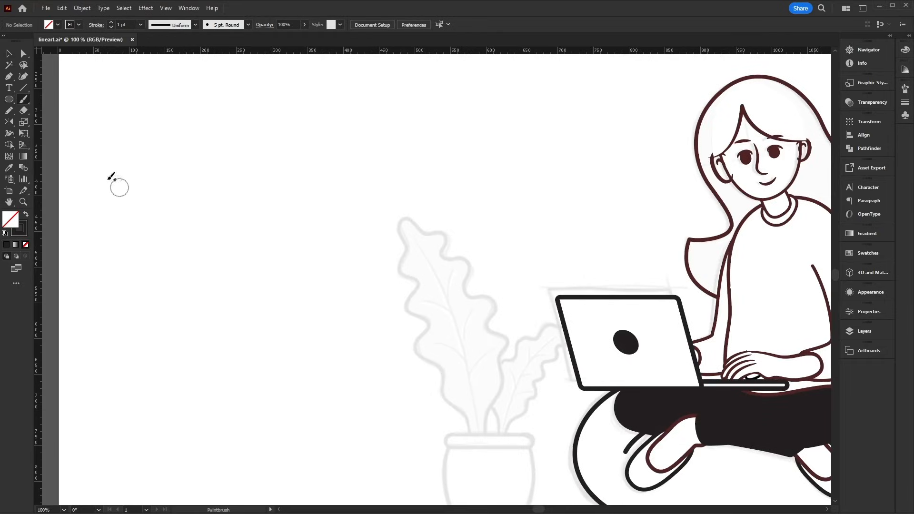
Switch to the lineart.ai document and scribble over the upper part of the large leaf with the Paintbrush tool.
{"action": "left_click", "coordinate": [25, 99]}
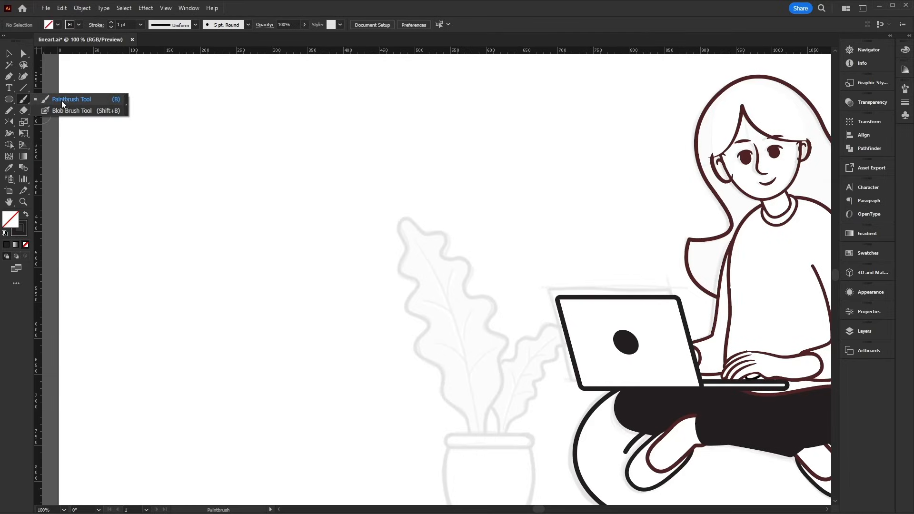
{"action": "left_click", "coordinate": [112, 101]}
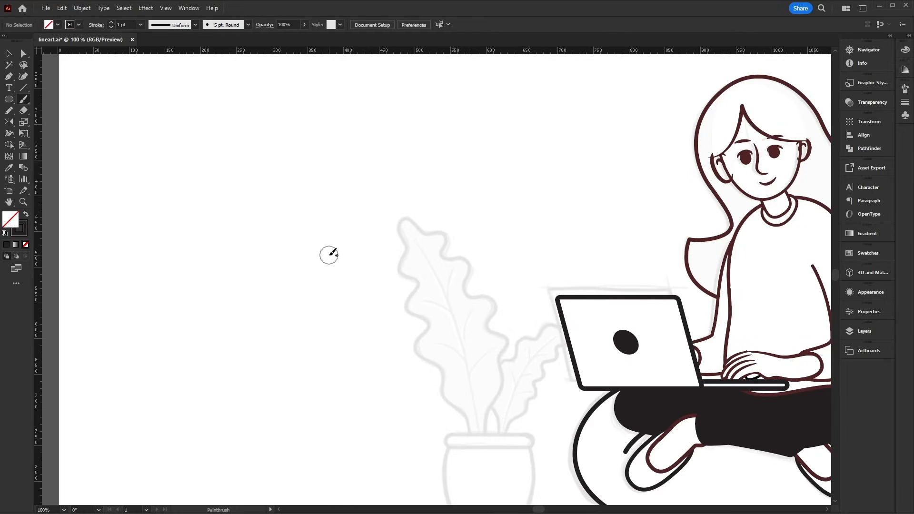
{"action": "left_click", "coordinate": [25, 99]}
{"action": "mouse_move", "coordinate": [406, 224]}
{"action": "left_mouse_down"}
{"action": "mouse_move", "coordinate": [406, 264]}
{"action": "mouse_move", "coordinate": [421, 279]}
{"action": "mouse_move", "coordinate": [415, 309]}
{"action": "mouse_move", "coordinate": [429, 316]}
{"action": "mouse_move", "coordinate": [450, 304]}
{"action": "mouse_move", "coordinate": [467, 271]}
{"action": "mouse_move", "coordinate": [405, 226]}
{"action": "mouse_move", "coordinate": [421, 263]}
{"action": "mouse_move", "coordinate": [429, 252]}
{"action": "mouse_move", "coordinate": [437, 274]}
{"action": "mouse_move", "coordinate": [424, 305]}
{"action": "mouse_move", "coordinate": [454, 277]}
{"action": "left_mouse_up"}
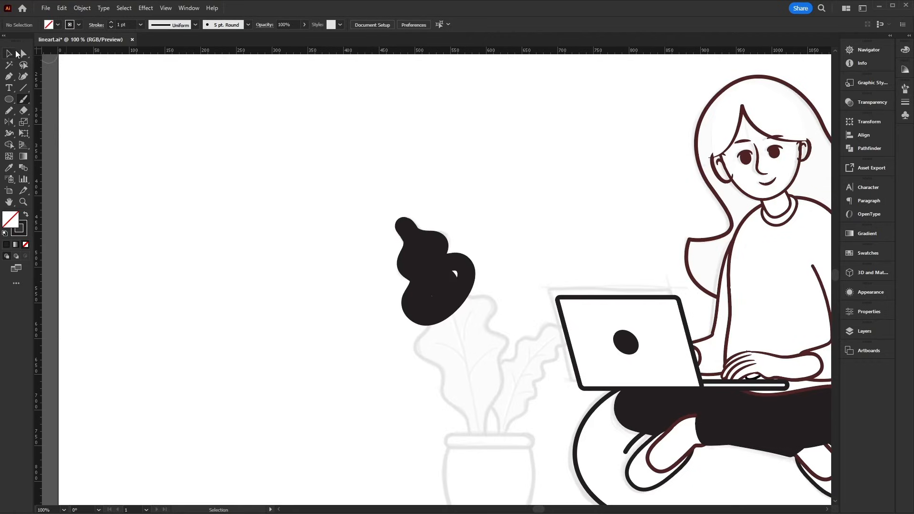
Select the painted leaf stroke to inspect its path and move it into the empty area left of the plant sketch.
{"action": "left_click", "coordinate": [9, 54]}
{"action": "left_click_drag", "start_coordinate": [353, 183], "coordinate": [513, 372]}
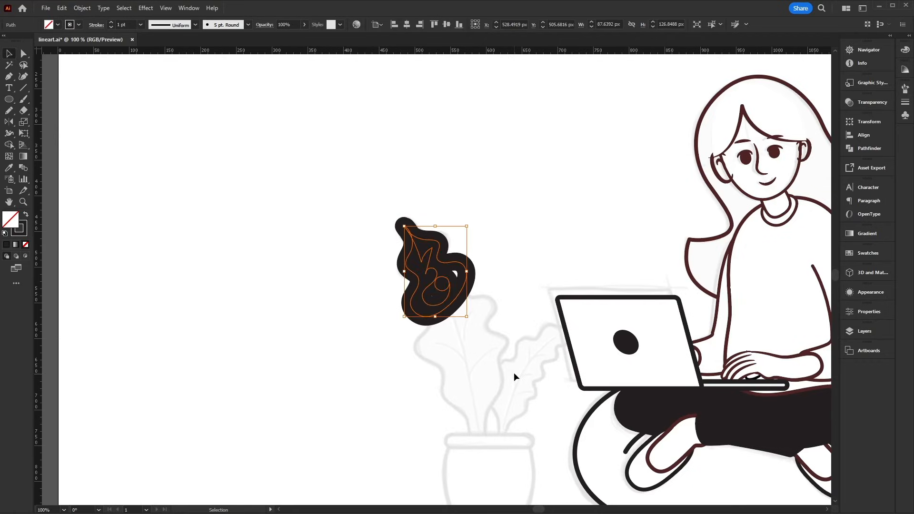
{"action": "key", "text": "a"}
{"action": "key", "text": "ctrl+equal"}
{"action": "key", "text": "ctrl+equal"}
{"action": "key", "text": "v"}
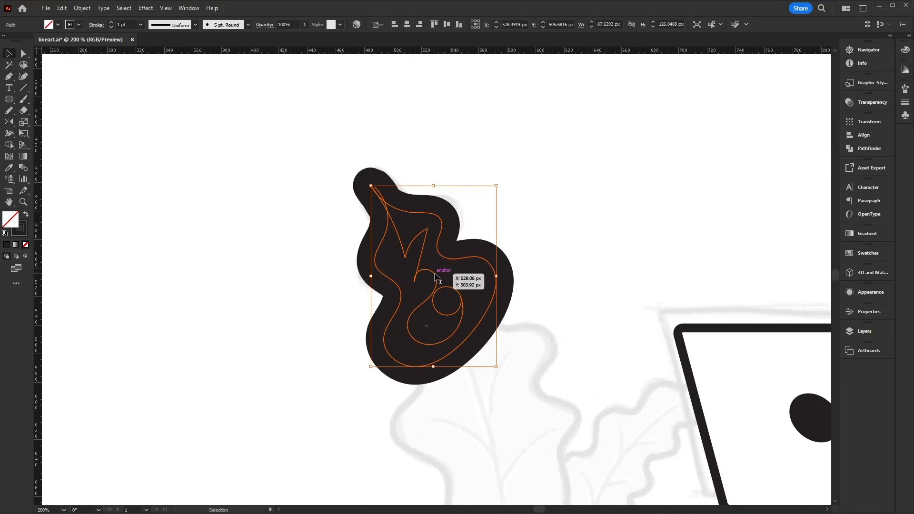
{"action": "left_click_drag", "start_coordinate": [434, 276], "coordinate": [202, 300]}
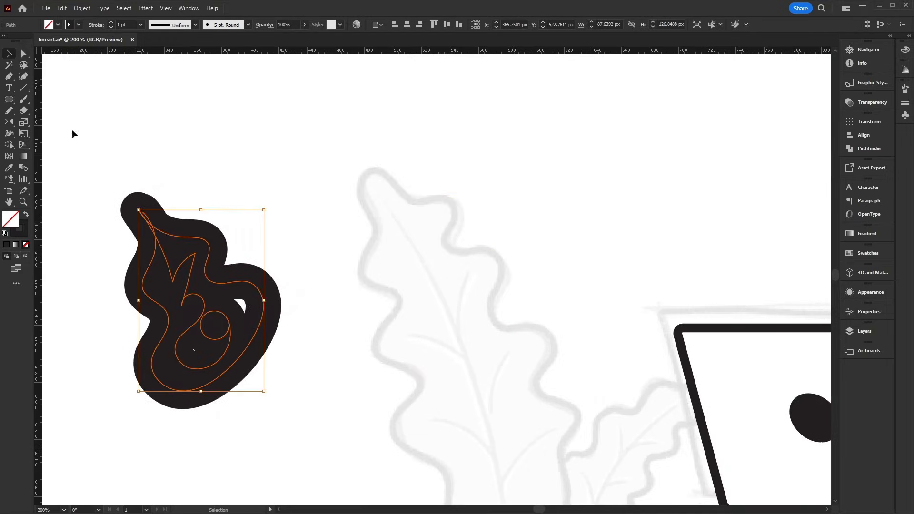
Fill the upper part of the large leaf with the Blob Brush tool and select it together with the Paintbrush stroke.
{"action": "left_click_drag", "start_coordinate": [24, 100], "coordinate": [76, 116]}
{"action": "mouse_move", "coordinate": [371, 188]}
{"action": "left_mouse_down"}
{"action": "mouse_move", "coordinate": [382, 271]}
{"action": "mouse_move", "coordinate": [406, 304]}
{"action": "mouse_move", "coordinate": [390, 331]}
{"action": "mouse_move", "coordinate": [425, 362]}
{"action": "mouse_move", "coordinate": [428, 387]}
{"action": "mouse_move", "coordinate": [411, 412]}
{"action": "mouse_move", "coordinate": [443, 416]}
{"action": "mouse_move", "coordinate": [526, 385]}
{"action": "mouse_move", "coordinate": [564, 356]}
{"action": "mouse_move", "coordinate": [538, 338]}
{"action": "mouse_move", "coordinate": [495, 331]}
{"action": "mouse_move", "coordinate": [485, 309]}
{"action": "mouse_move", "coordinate": [489, 269]}
{"action": "mouse_move", "coordinate": [442, 252]}
{"action": "mouse_move", "coordinate": [437, 214]}
{"action": "mouse_move", "coordinate": [416, 214]}
{"action": "mouse_move", "coordinate": [383, 193]}
{"action": "mouse_move", "coordinate": [409, 247]}
{"action": "mouse_move", "coordinate": [399, 256]}
{"action": "mouse_move", "coordinate": [426, 273]}
{"action": "mouse_move", "coordinate": [422, 324]}
{"action": "mouse_move", "coordinate": [448, 315]}
{"action": "mouse_move", "coordinate": [450, 335]}
{"action": "mouse_move", "coordinate": [478, 347]}
{"action": "mouse_move", "coordinate": [421, 402]}
{"action": "mouse_move", "coordinate": [529, 367]}
{"action": "mouse_move", "coordinate": [485, 362]}
{"action": "left_mouse_up"}
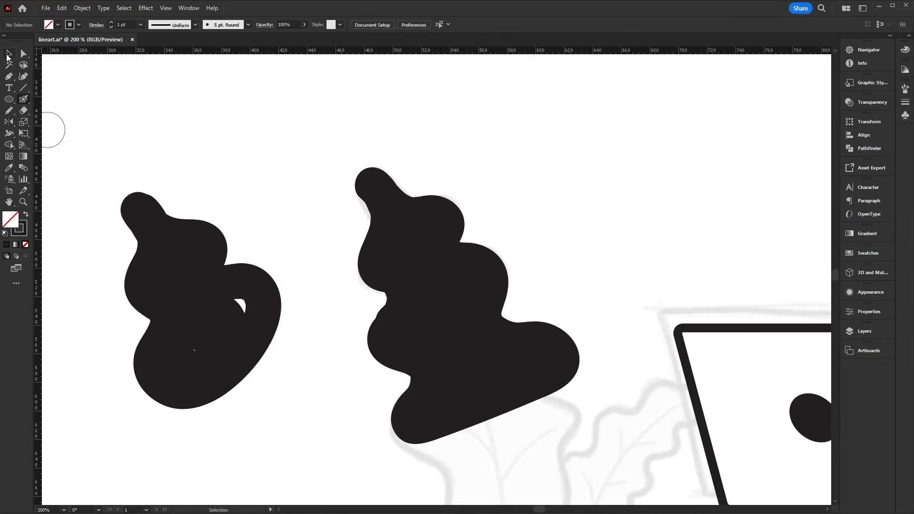
{"action": "left_click", "coordinate": [8, 56]}
{"action": "mouse_move", "coordinate": [460, 292]}
{"action": "left_mouse_down"}
{"action": "mouse_move", "coordinate": [464, 341]}
{"action": "mouse_move", "coordinate": [433, 281]}
{"action": "mouse_move", "coordinate": [448, 279]}
{"action": "left_mouse_up"}
{"action": "left_click_drag", "start_coordinate": [108, 125], "coordinate": [606, 443]}
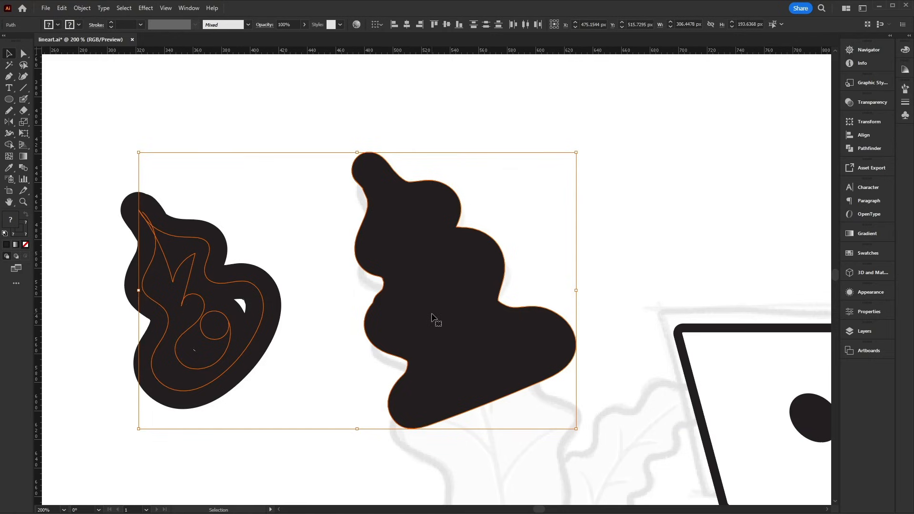
Paint the whole large leaf with the Blob Brush tool and move the shape into the empty area left of the sketch.
{"action": "mouse_move", "coordinate": [476, 279]}
{"action": "left_mouse_down"}
{"action": "mouse_move", "coordinate": [433, 240]}
{"action": "mouse_move", "coordinate": [373, 158]}
{"action": "mouse_move", "coordinate": [412, 257]}
{"action": "mouse_move", "coordinate": [409, 332]}
{"action": "mouse_move", "coordinate": [472, 337]}
{"action": "mouse_move", "coordinate": [470, 408]}
{"action": "left_mouse_up"}
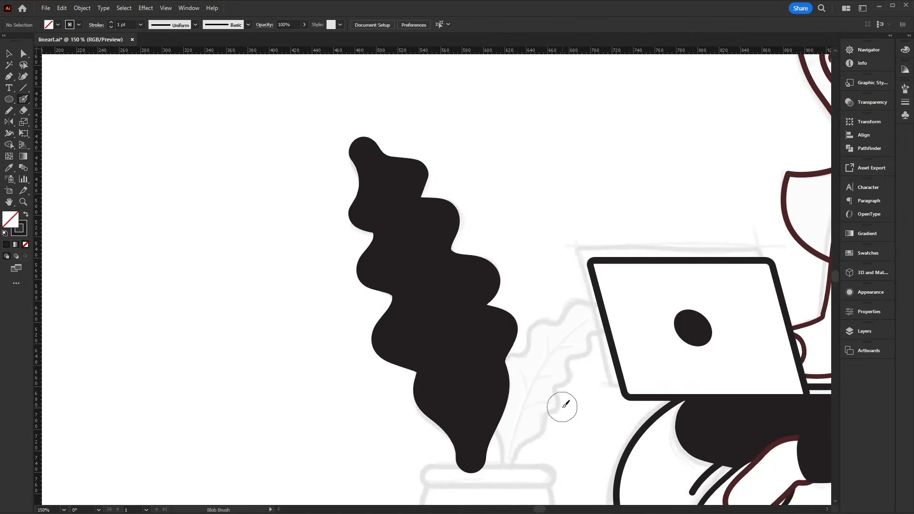
{"action": "key", "text": "v"}
{"action": "left_click", "coordinate": [489, 339]}
{"action": "left_click_drag", "start_coordinate": [489, 338], "coordinate": [332, 353]}
{"action": "key", "text": "shift+b"}
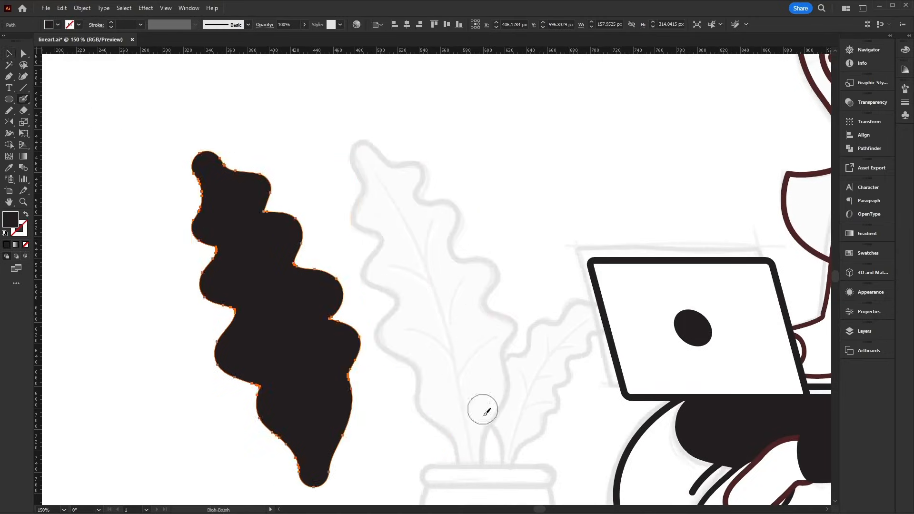
Paint the small leaf with the Blob Brush tool and move the large leaf shape back over its sketch.
{"action": "mouse_move", "coordinate": [507, 461]}
{"action": "left_mouse_down"}
{"action": "mouse_move", "coordinate": [496, 391]}
{"action": "mouse_move", "coordinate": [511, 361]}
{"action": "mouse_move", "coordinate": [535, 354]}
{"action": "mouse_move", "coordinate": [545, 327]}
{"action": "mouse_move", "coordinate": [598, 308]}
{"action": "mouse_move", "coordinate": [586, 346]}
{"action": "mouse_move", "coordinate": [546, 384]}
{"action": "mouse_move", "coordinate": [537, 426]}
{"action": "mouse_move", "coordinate": [503, 460]}
{"action": "mouse_move", "coordinate": [521, 407]}
{"action": "mouse_move", "coordinate": [593, 313]}
{"action": "left_mouse_up"}
{"action": "key", "text": "v"}
{"action": "left_click_drag", "start_coordinate": [265, 352], "coordinate": [424, 340]}
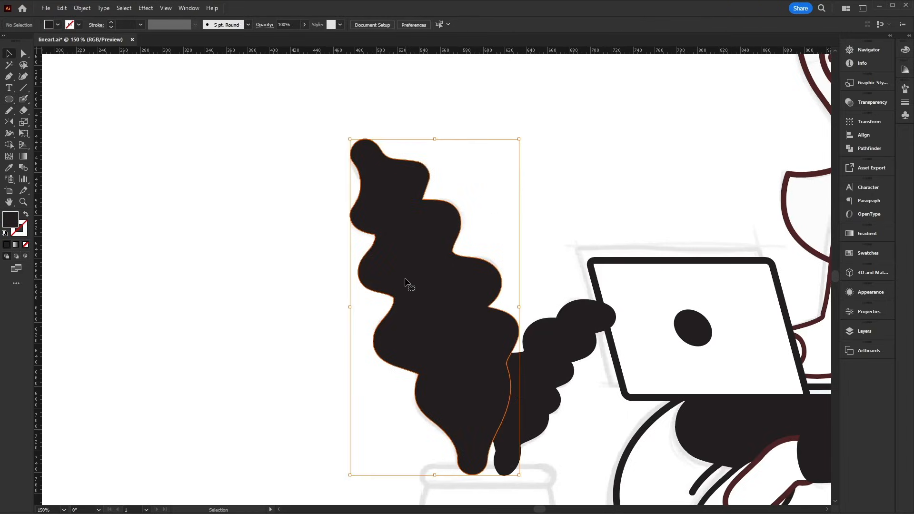
Swap the large leaf's fill and stroke so only its outline is drawn, and increase the stroke weight.
{"action": "left_click", "coordinate": [25, 215]}
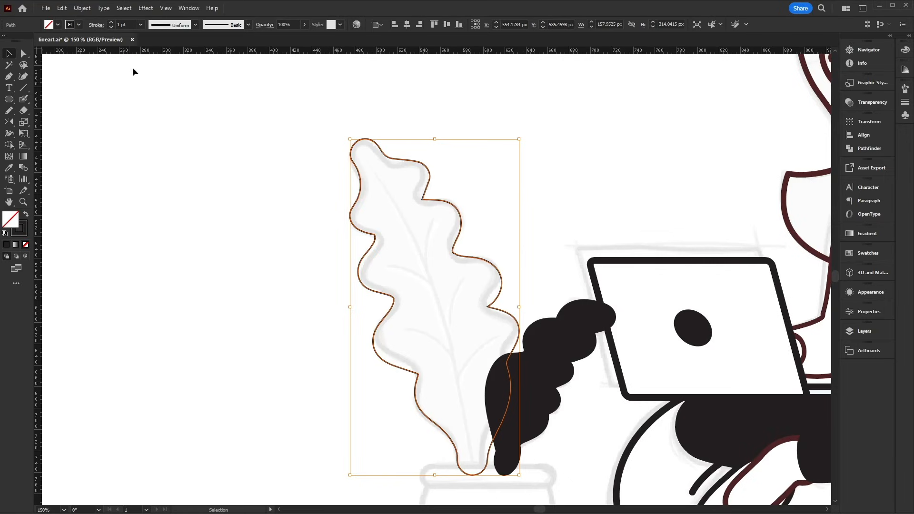
{"action": "left_click", "coordinate": [111, 23]}
{"action": "left_click", "coordinate": [111, 23]}
{"action": "left_click", "coordinate": [553, 290]}
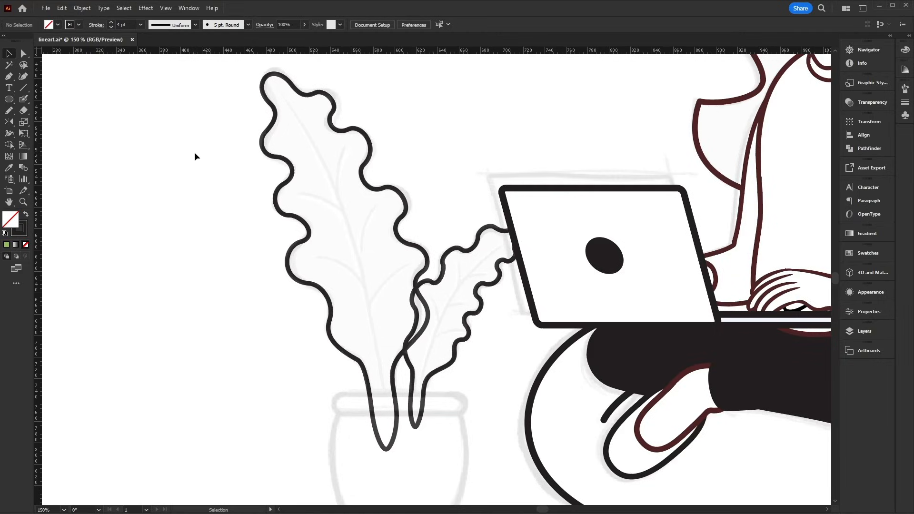
Choose the Live Paint Bucket tool to check it over the large leaf, and select the leaf's outline group.
{"action": "left_click", "coordinate": [13, 148]}
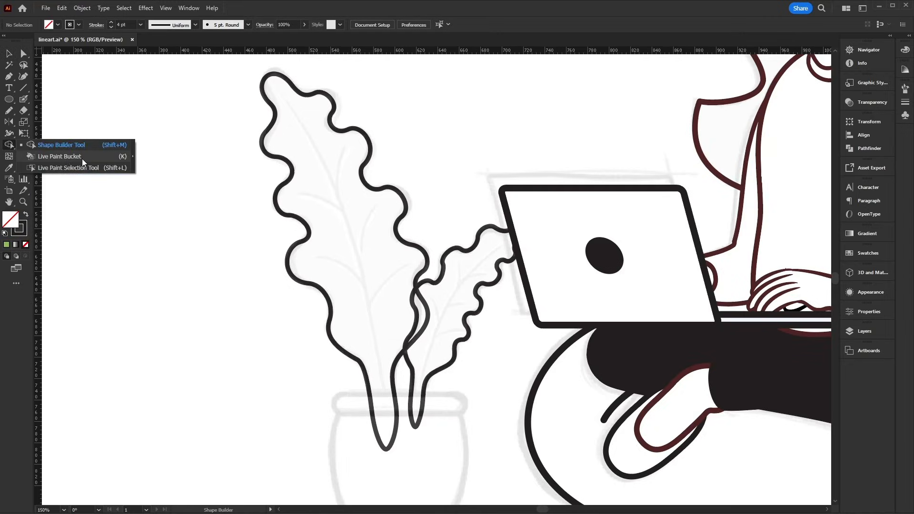
{"action": "left_click", "coordinate": [117, 159]}
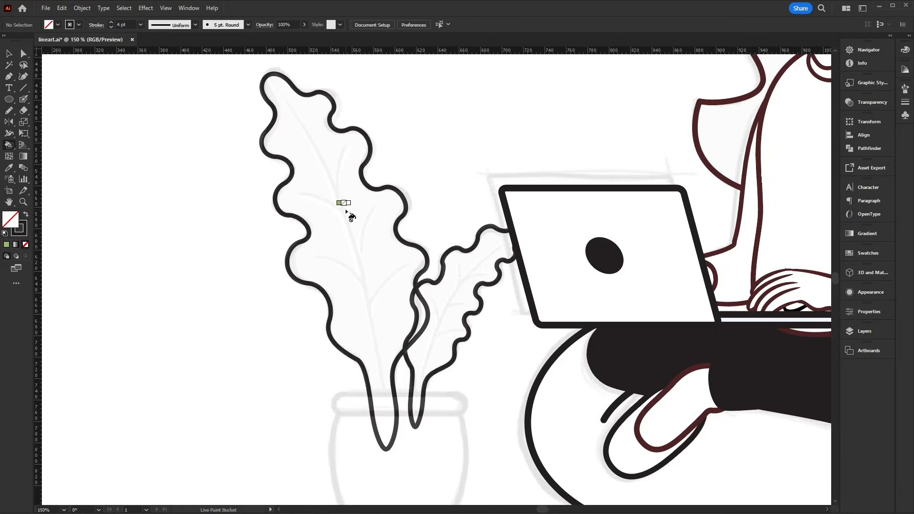
{"action": "left_click", "coordinate": [8, 57]}
{"action": "left_click", "coordinate": [350, 155]}
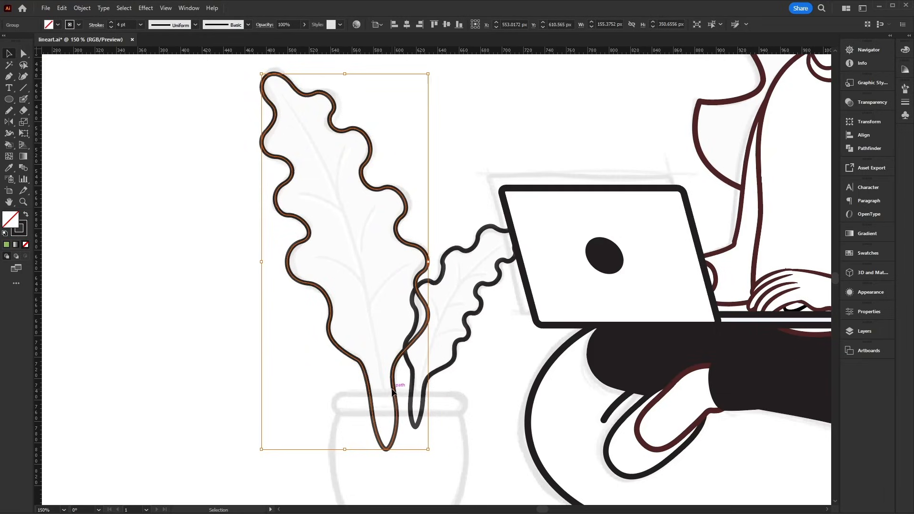
Move the large leaf outline off to the left of its sketch and back over it.
{"action": "left_click_drag", "start_coordinate": [393, 397], "coordinate": [354, 373]}
{"action": "left_click_drag", "start_coordinate": [385, 223], "coordinate": [375, 245]}
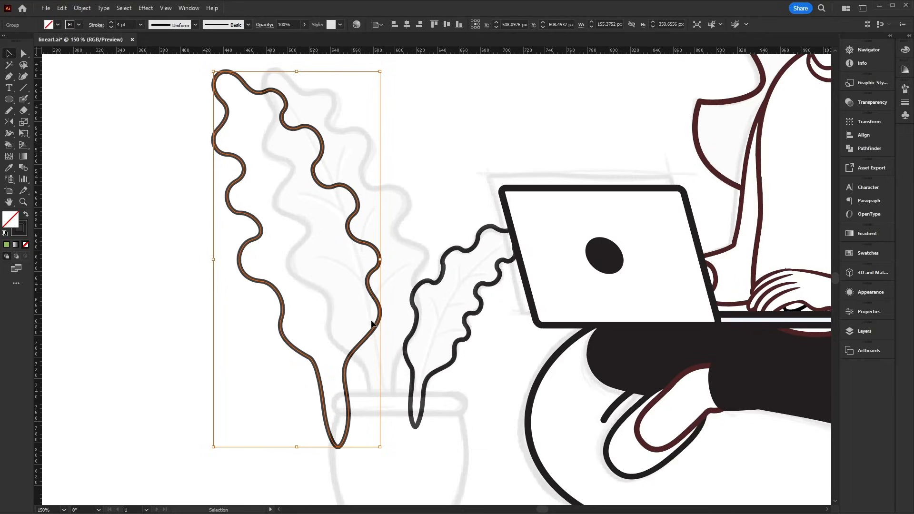
{"action": "left_click_drag", "start_coordinate": [381, 309], "coordinate": [413, 308]}
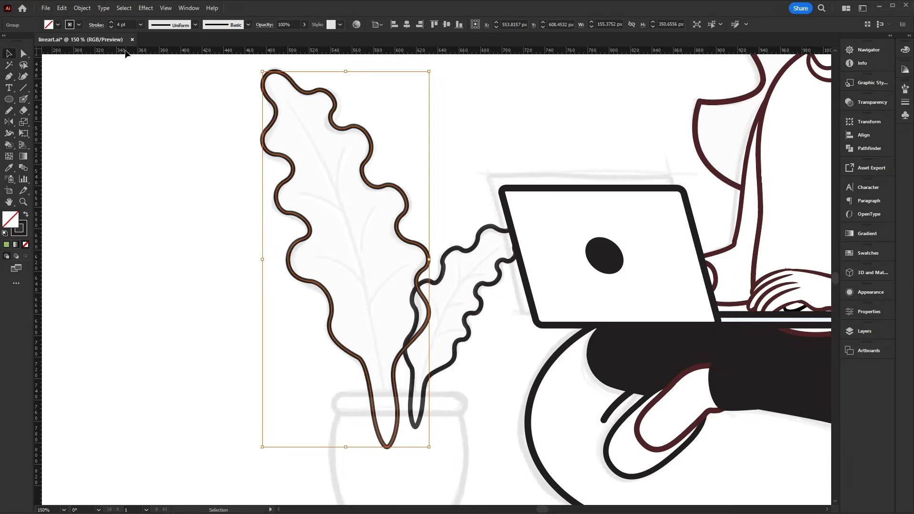
Convert the large leaf outline into a Live Paint group, accepting the loss of complex appearance attributes.
{"action": "left_click", "coordinate": [79, 7]}
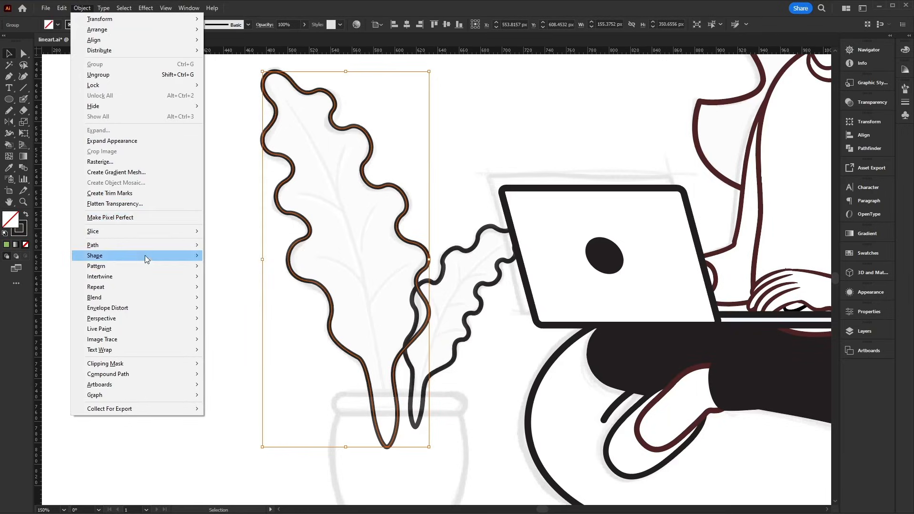
{"action": "mouse_move", "coordinate": [167, 327]}
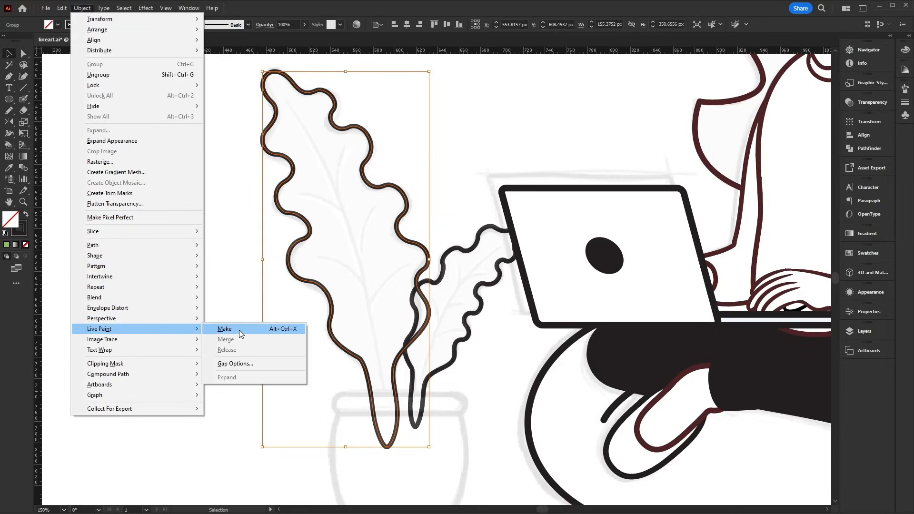
{"action": "left_click", "coordinate": [286, 331]}
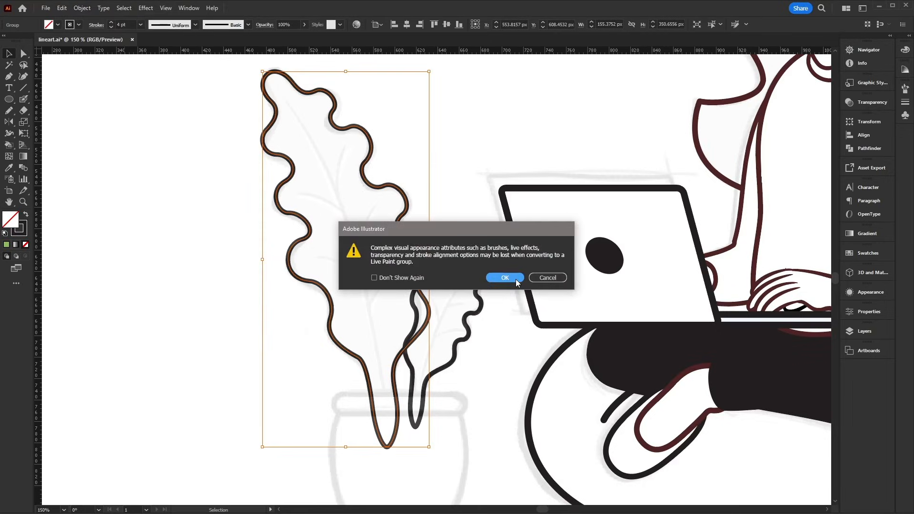
{"action": "left_click", "coordinate": [515, 279]}
{"action": "left_click_drag", "start_coordinate": [407, 199], "coordinate": [406, 203]}
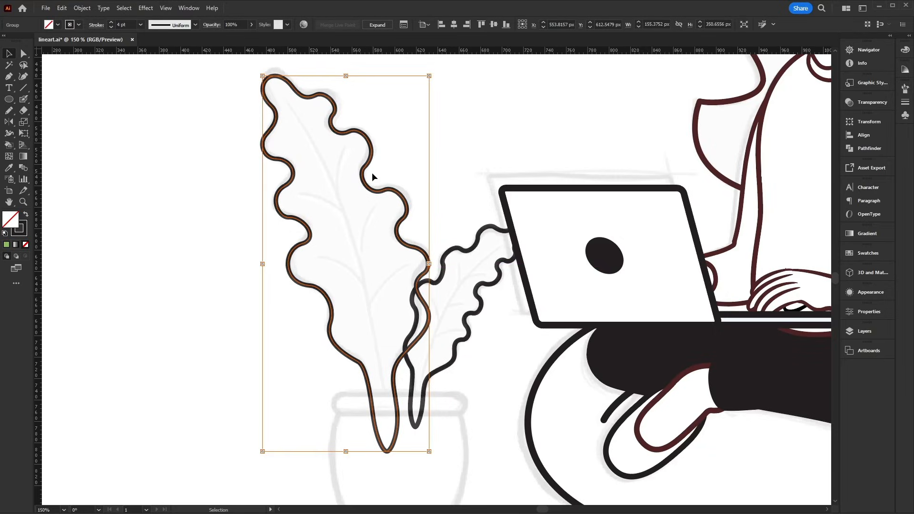
Fill the large leaf with a light green swatch and no stroke using the Live Paint Bucket tool.
{"action": "left_click", "coordinate": [10, 145]}
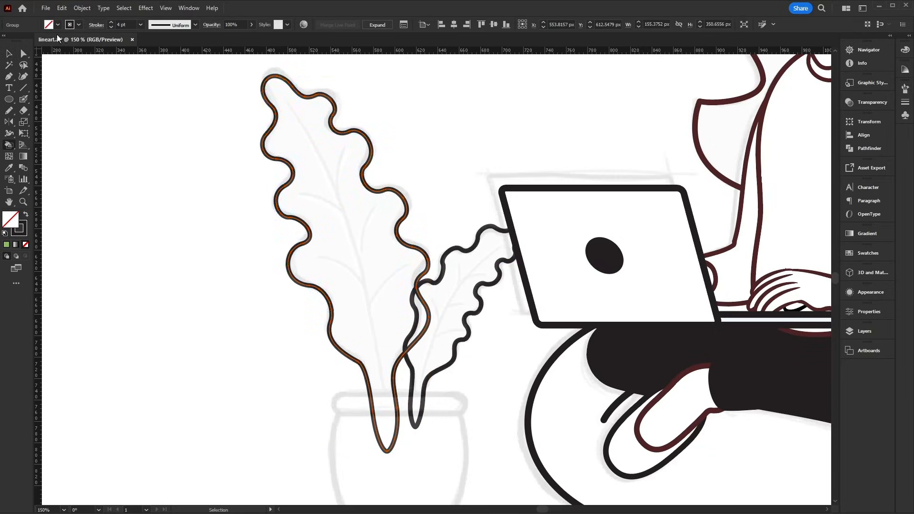
{"action": "left_click", "coordinate": [80, 24]}
{"action": "left_click", "coordinate": [6, 46]}
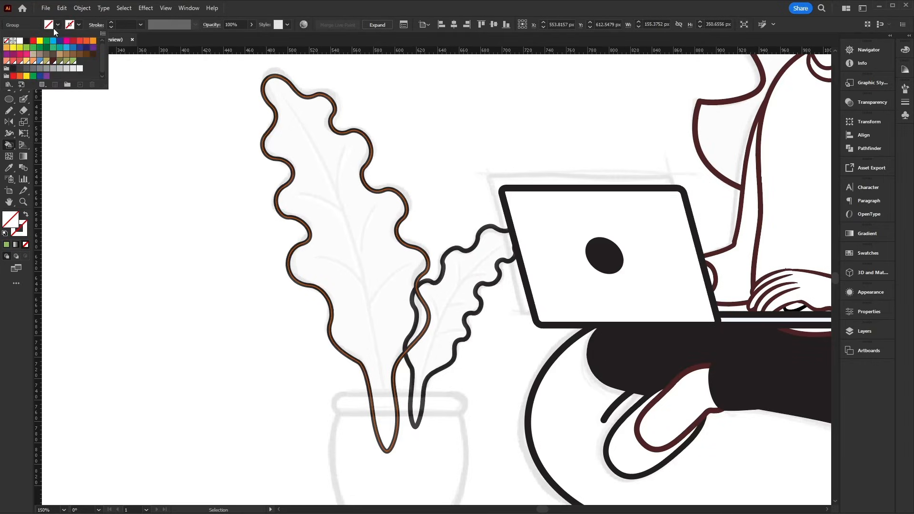
{"action": "left_click", "coordinate": [57, 25]}
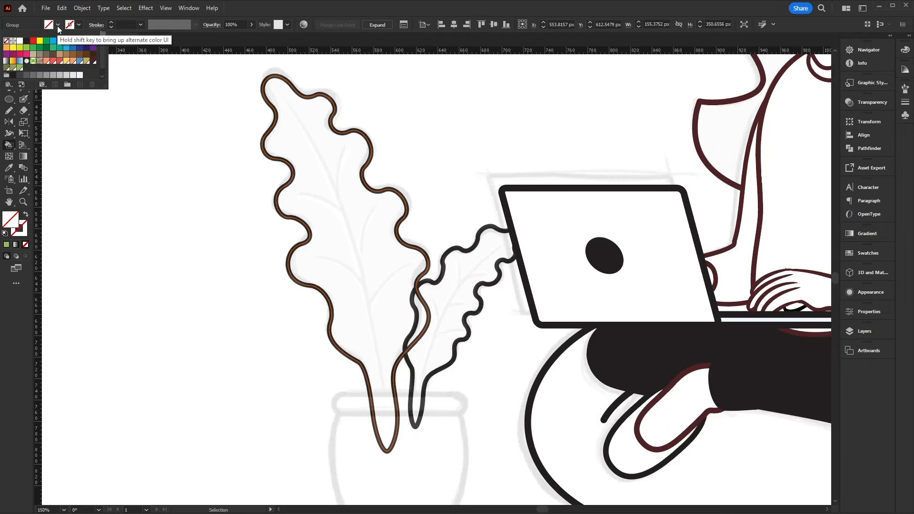
{"action": "left_click", "coordinate": [20, 67]}
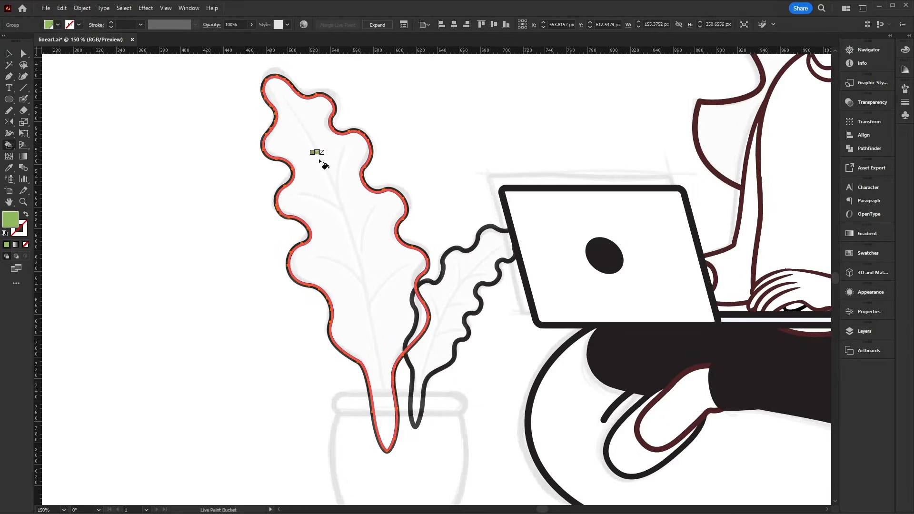
{"action": "left_click", "coordinate": [328, 183]}
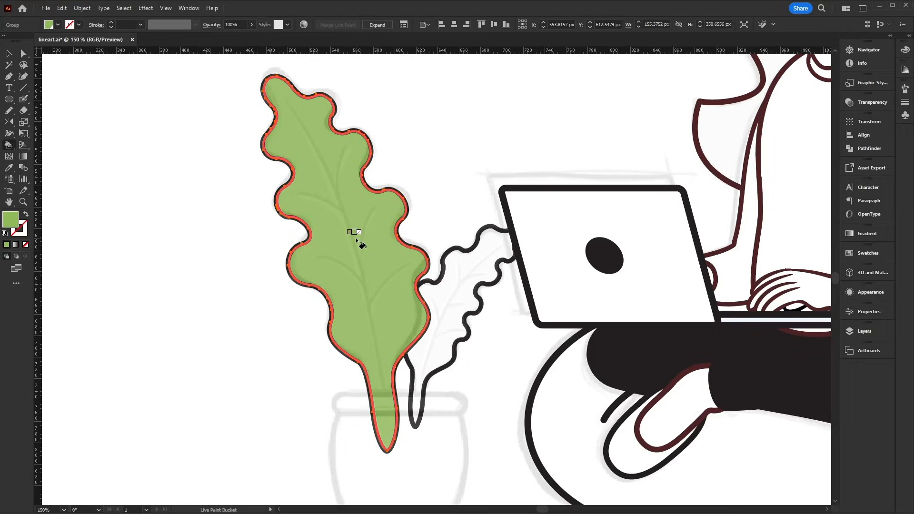
Cycle through neighbouring swatches with the Live Paint Bucket and refill the large leaf with each, including olive, tan and orange.
{"action": "key", "text": "Left"}
{"action": "key", "text": "Left"}
{"action": "key", "text": "Left"}
{"action": "key", "text": "Right"}
{"action": "key", "text": "Right"}
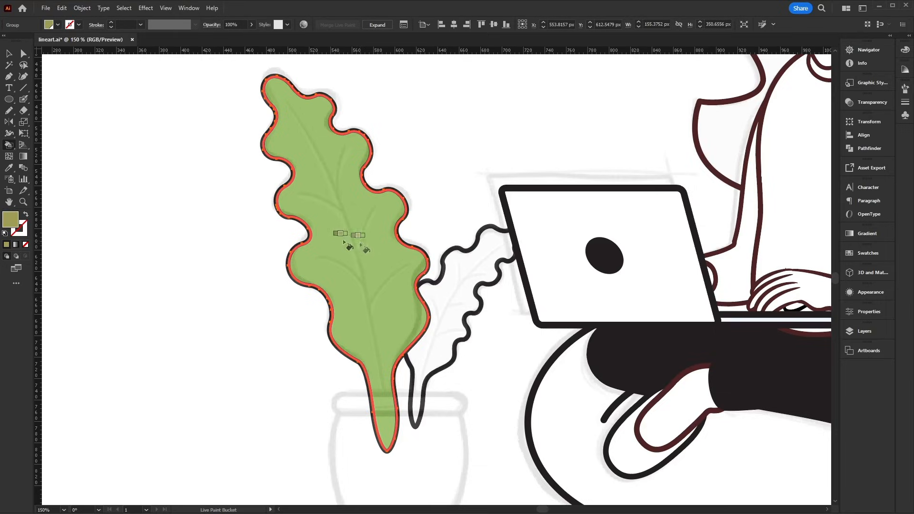
{"action": "key", "text": "Left"}
{"action": "left_click", "coordinate": [353, 247]}
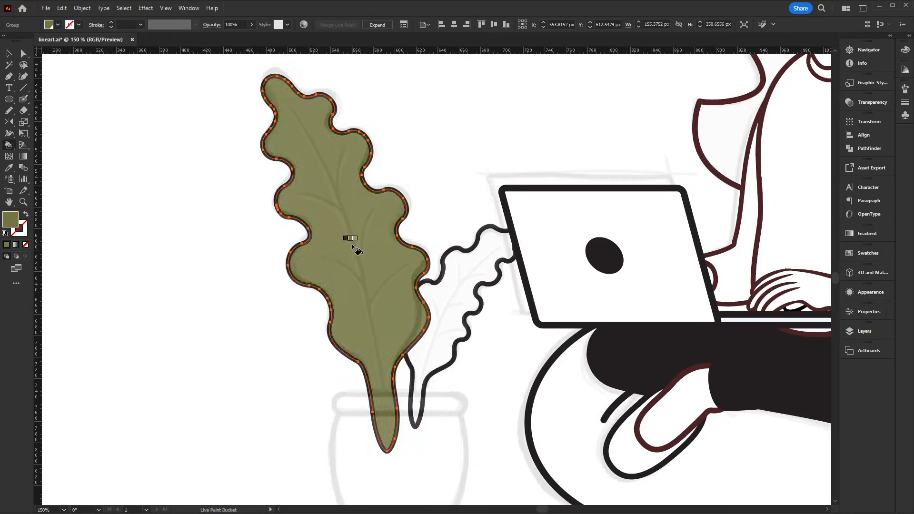
{"action": "key", "text": "Left"}
{"action": "left_click", "coordinate": [352, 247]}
{"action": "key", "text": "Left"}
{"action": "left_click", "coordinate": [353, 246]}
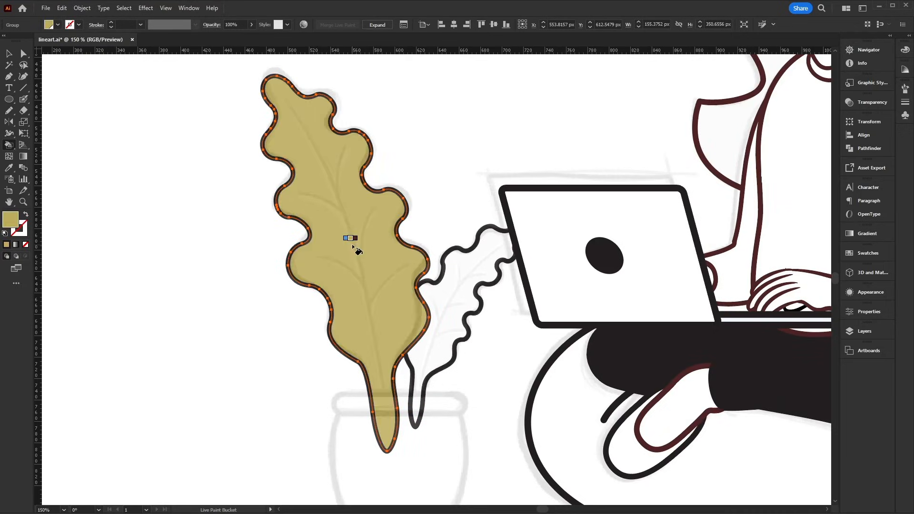
{"action": "key", "text": "Left"}
{"action": "left_click", "coordinate": [352, 246]}
{"action": "key", "text": "Left"}
{"action": "left_click", "coordinate": [353, 246]}
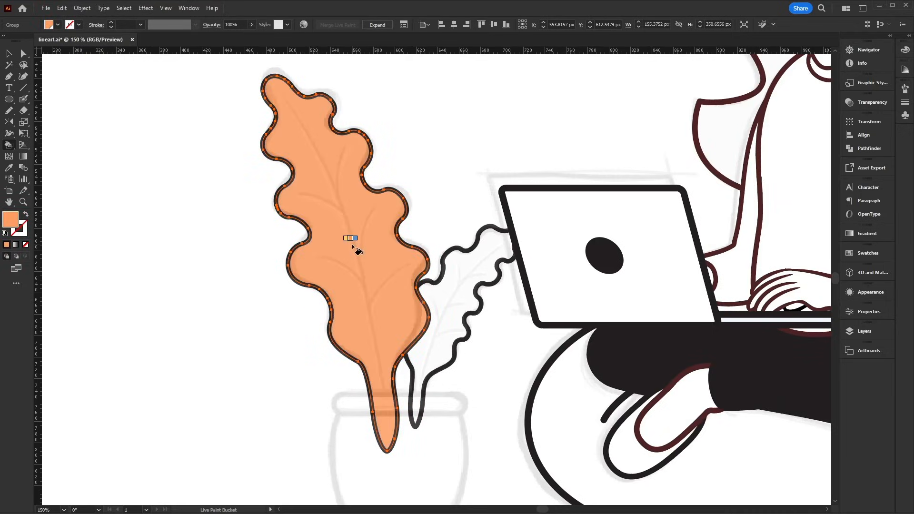
{"action": "key", "text": "Left"}
{"action": "left_click", "coordinate": [353, 246]}
{"action": "key", "text": "Left"}
{"action": "left_click", "coordinate": [352, 246]}
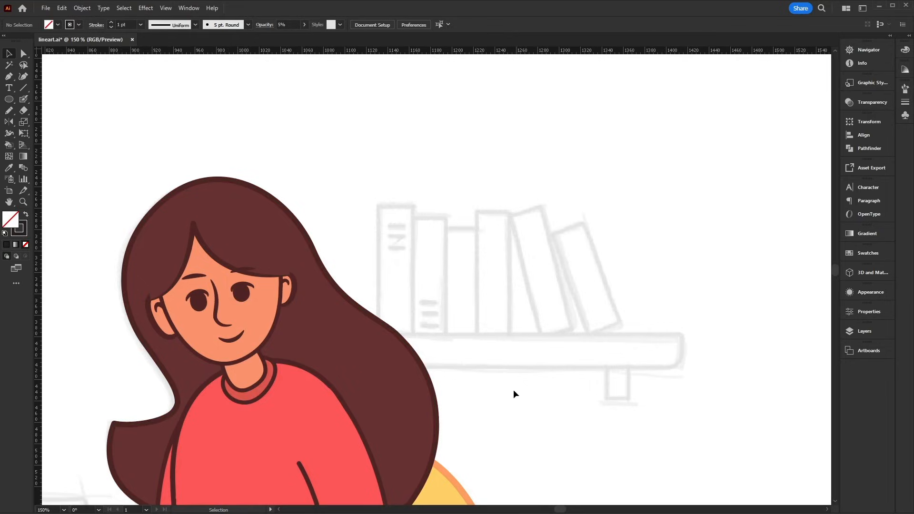
Draw a rectangle about 32 × 114 px over the fourth upright book on the shelf sketch.
{"action": "right_click", "coordinate": [11, 100]}
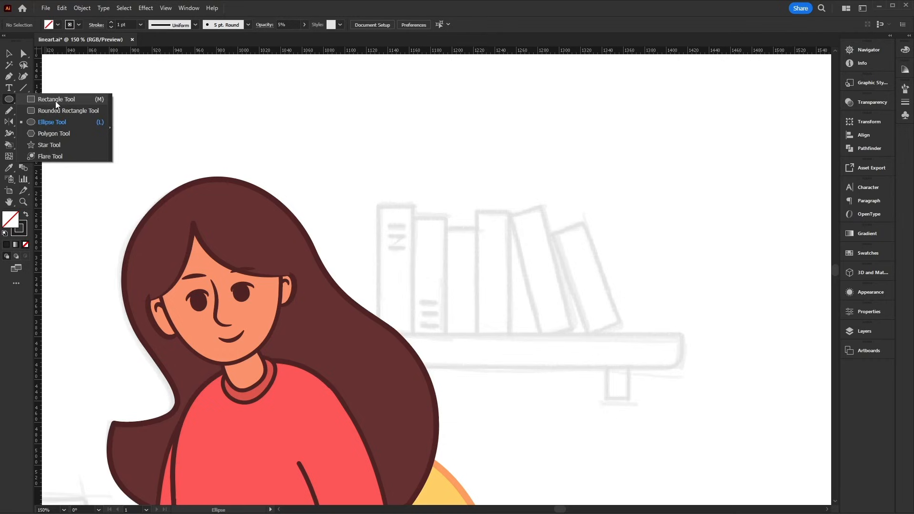
{"action": "left_click", "coordinate": [71, 99]}
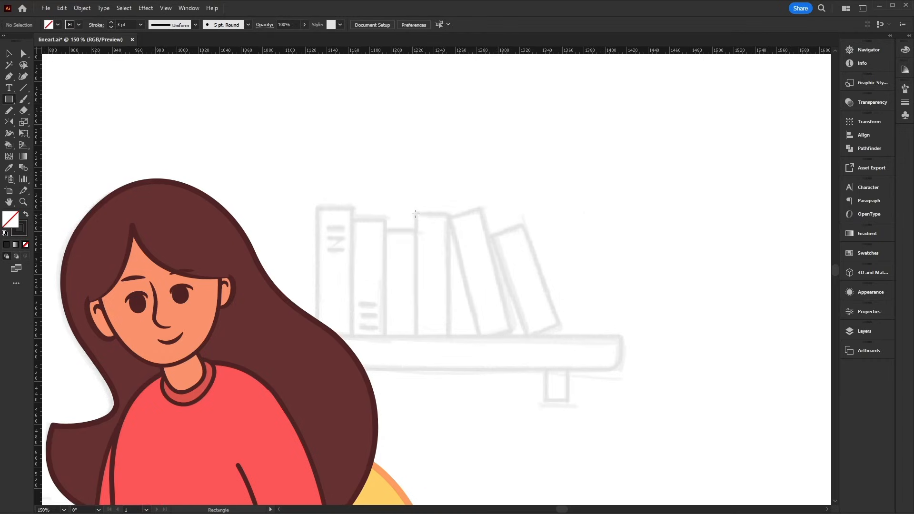
{"action": "left_click_drag", "start_coordinate": [415, 213], "coordinate": [449, 336]}
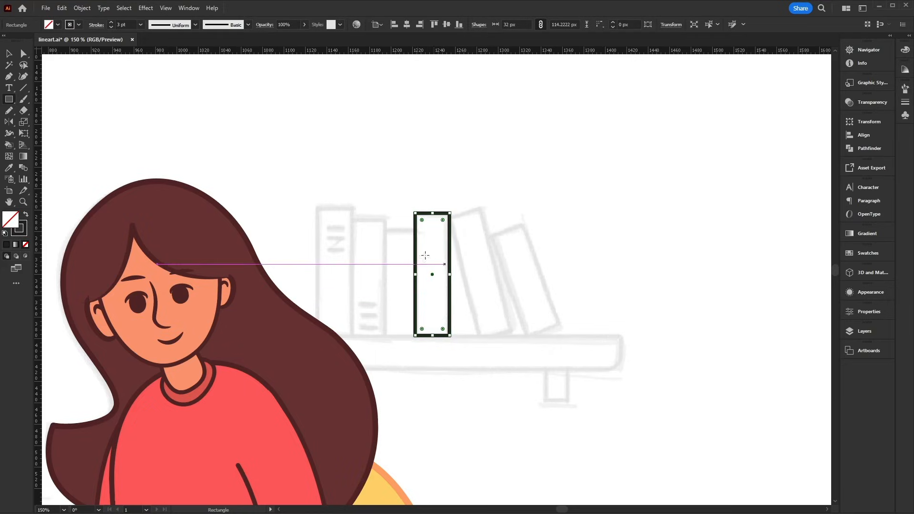
Try thicker stroke weights on the book rectangle and set it back to 3 pt.
{"action": "key", "text": "v"}
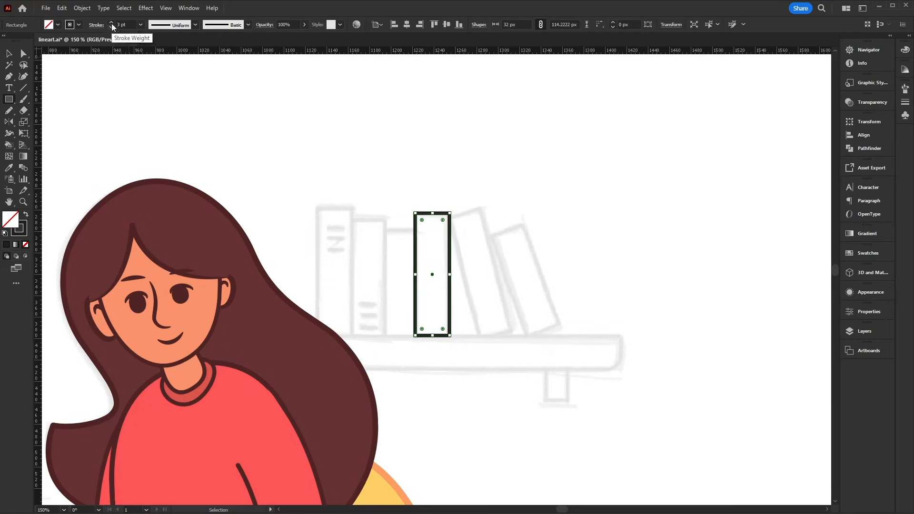
{"action": "left_click", "coordinate": [112, 22]}
{"action": "left_click", "coordinate": [111, 22]}
{"action": "left_click", "coordinate": [111, 22]}
{"action": "left_click", "coordinate": [111, 22]}
{"action": "left_click", "coordinate": [112, 26]}
{"action": "left_click", "coordinate": [112, 27]}
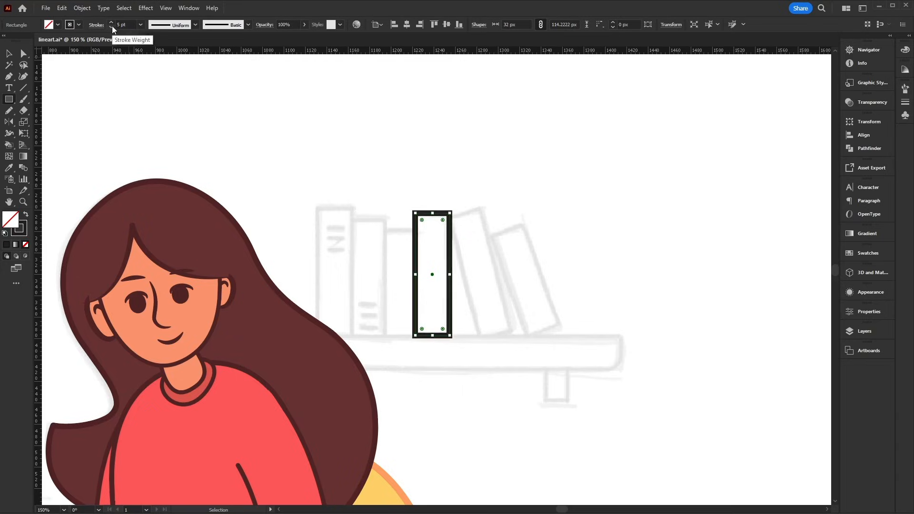
{"action": "left_click", "coordinate": [112, 27]}
{"action": "left_click", "coordinate": [112, 27]}
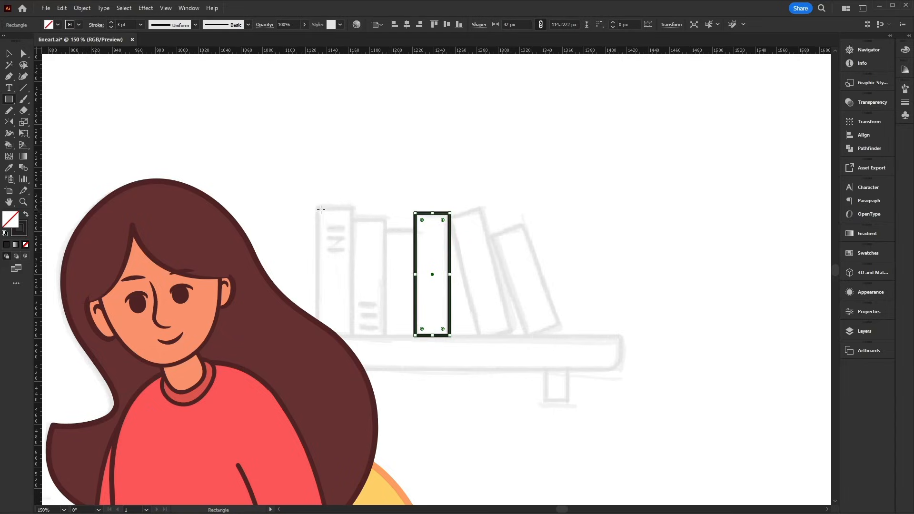
Draw rectangles about 34 × 120, 30 × 108 and 27 × 99 px over the first three upright books.
{"action": "left_click_drag", "start_coordinate": [321, 209], "coordinate": [353, 335]}
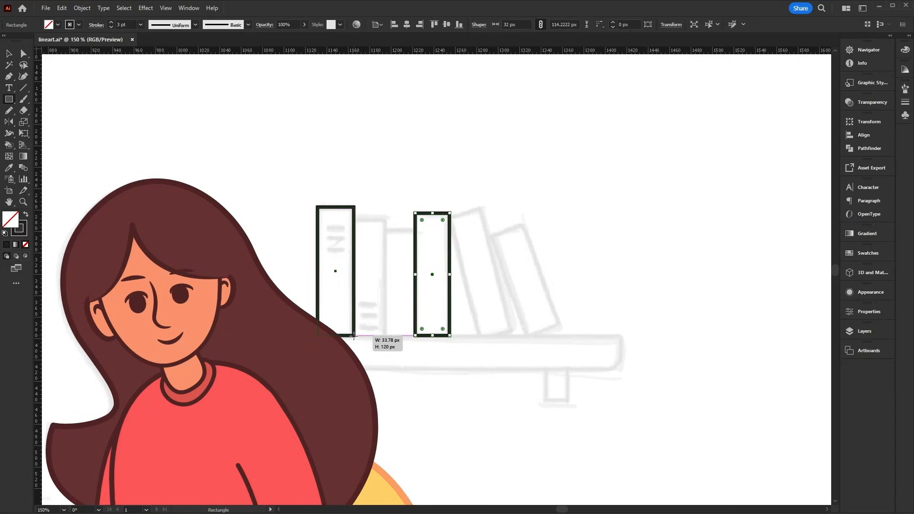
{"action": "mouse_move", "coordinate": [355, 219]}
{"action": "left_mouse_down"}
{"action": "mouse_move", "coordinate": [370, 236]}
{"action": "mouse_move", "coordinate": [386, 335]}
{"action": "left_mouse_up"}
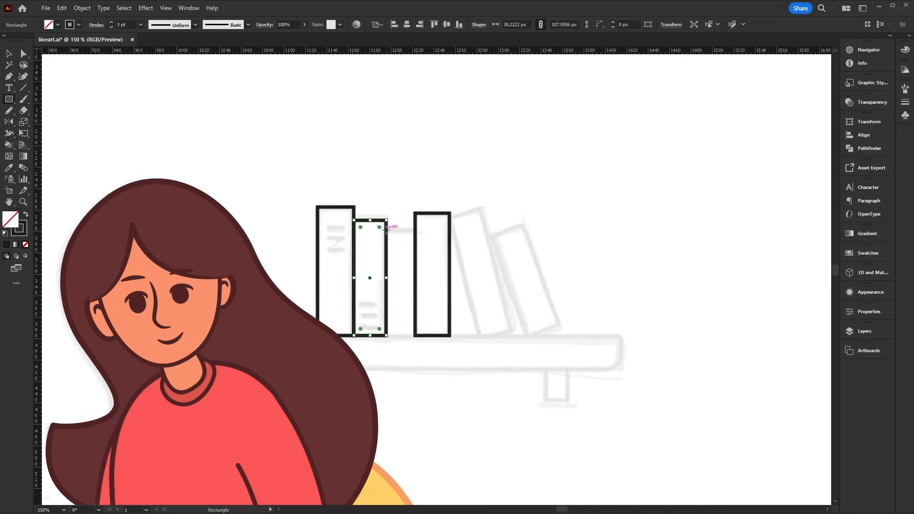
{"action": "left_click_drag", "start_coordinate": [386, 229], "coordinate": [415, 336]}
{"action": "key", "text": "v"}
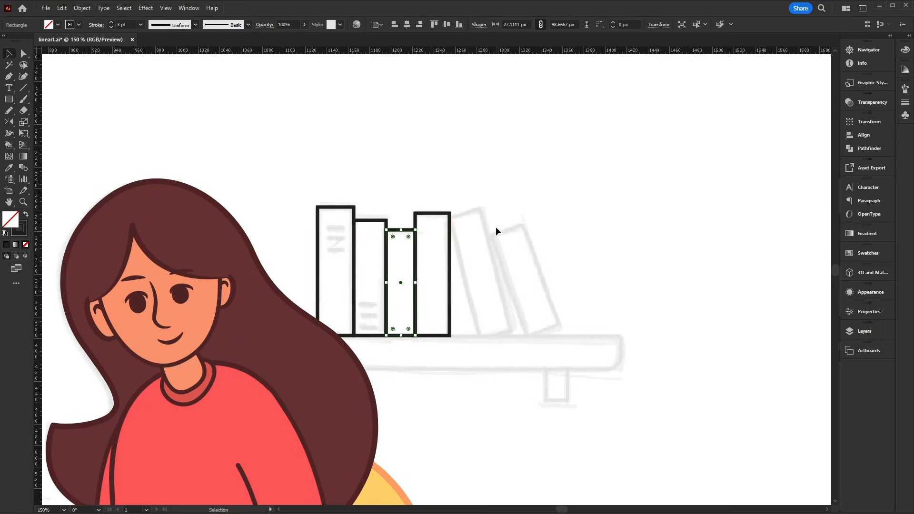
Duplicate the fourth book's rectangle and place the copy beyond the leaning books.
{"action": "left_click", "coordinate": [447, 299]}
{"action": "key", "text": "a"}
{"action": "left_click_drag", "start_coordinate": [452, 296], "coordinate": [576, 282]}
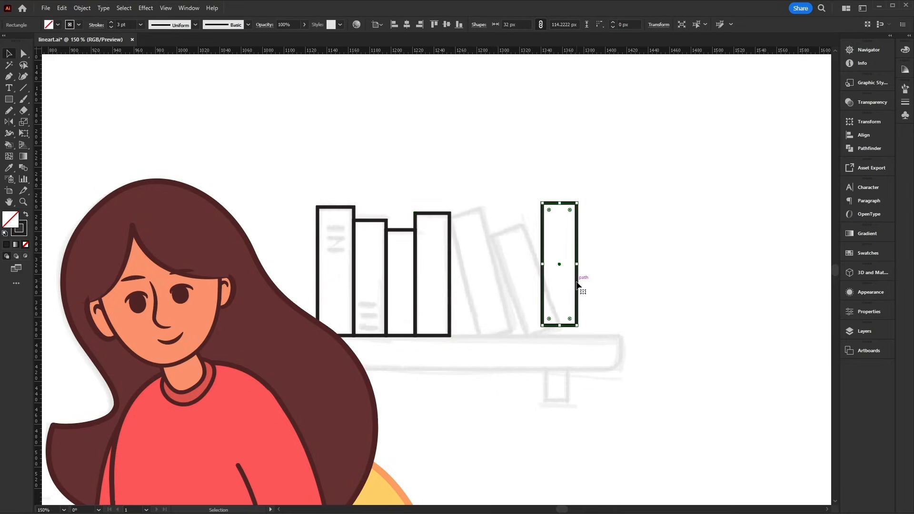
{"action": "left_click", "coordinate": [582, 328]}
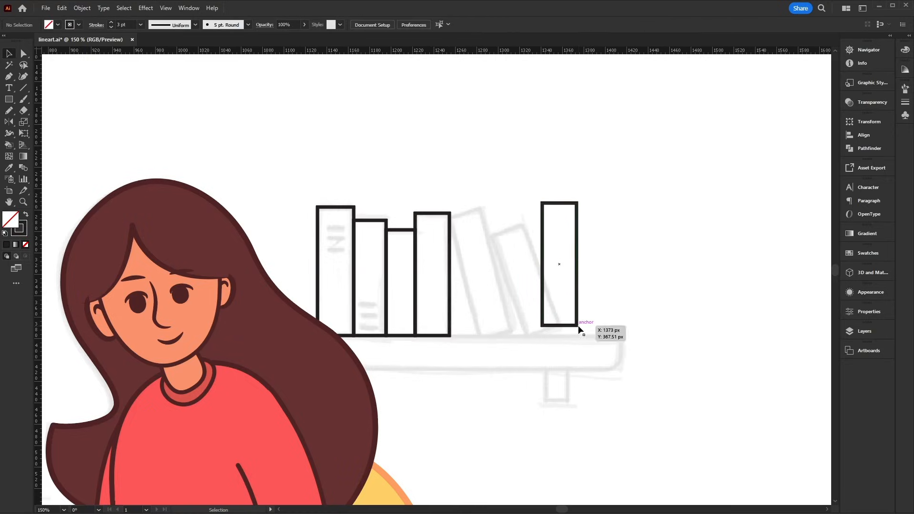
Rotate the copied rectangle counterclockwise and move it onto the first leaning book beside the upright ones.
{"action": "left_click", "coordinate": [579, 329]}
{"action": "left_click_drag", "start_coordinate": [579, 328], "coordinate": [593, 319]}
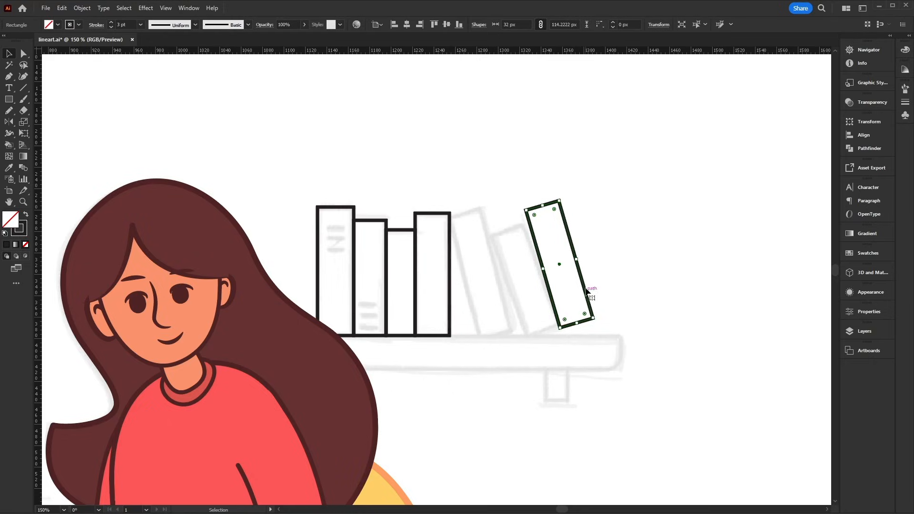
{"action": "left_click_drag", "start_coordinate": [580, 274], "coordinate": [501, 283]}
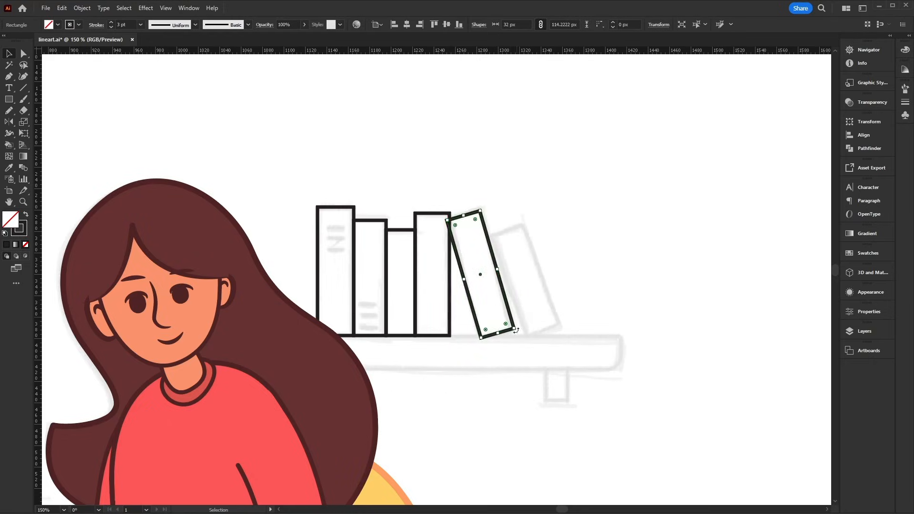
Copy the leaning rectangle onto the second leaning book, shortened to about 99 px, and nudge both leaning books away from the upright ones.
{"action": "left_click_drag", "start_coordinate": [497, 332], "coordinate": [544, 312]}
{"action": "key", "text": "a"}
{"action": "left_click_drag", "start_coordinate": [536, 348], "coordinate": [532, 332]}
{"action": "left_click", "coordinate": [587, 274]}
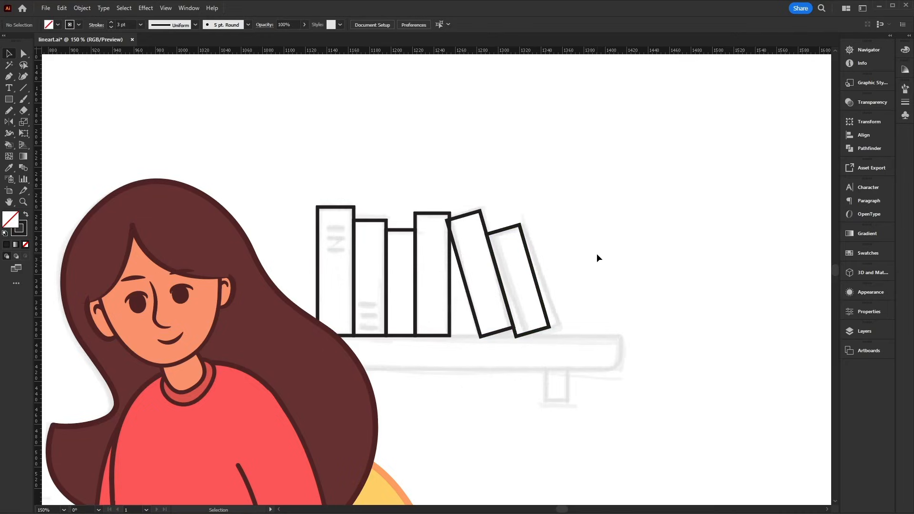
{"action": "left_click", "coordinate": [488, 307]}
{"action": "left_click_drag", "start_coordinate": [504, 289], "coordinate": [508, 290]}
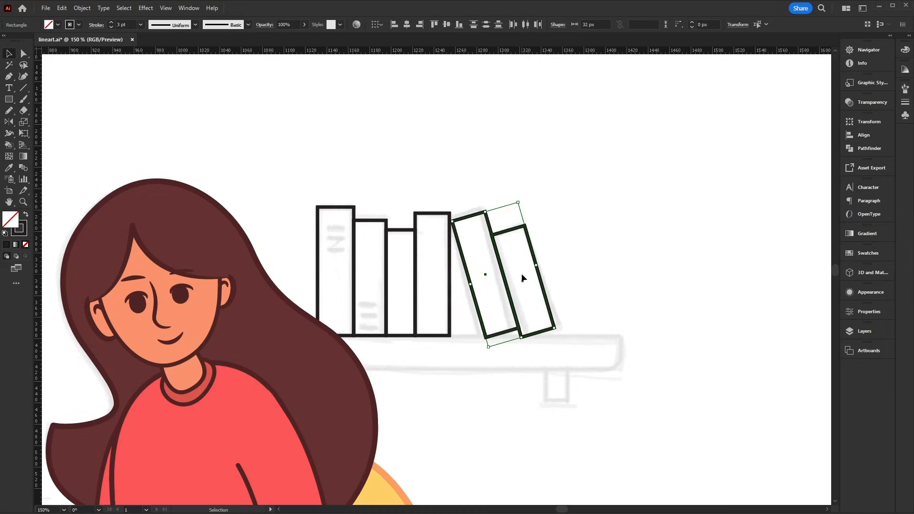
Round the corners of the first upright book's rectangle to a radius of about 3.8 px.
{"action": "left_click_drag", "start_coordinate": [602, 163], "coordinate": [314, 267]}
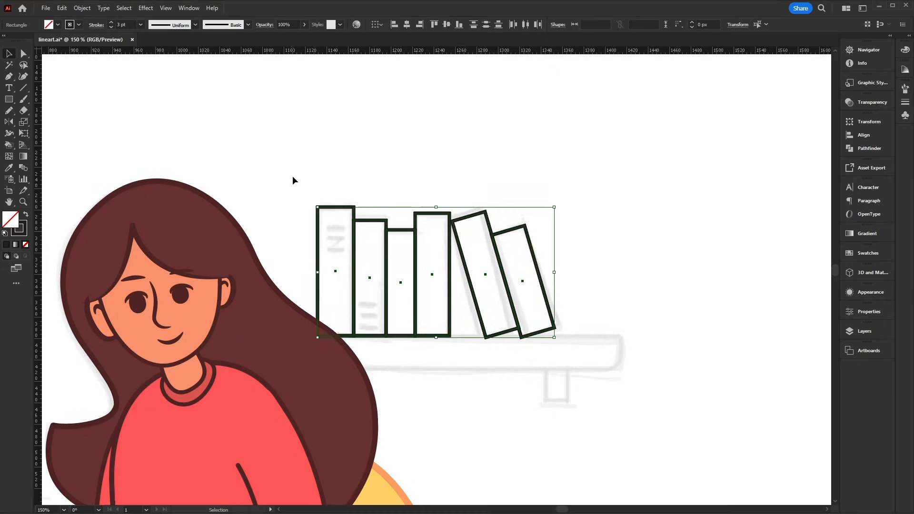
{"action": "left_click_drag", "start_coordinate": [295, 171], "coordinate": [556, 300]}
{"action": "key", "text": "a"}
{"action": "key", "text": "ctrl+plus"}
{"action": "key", "text": "ctrl+plus"}
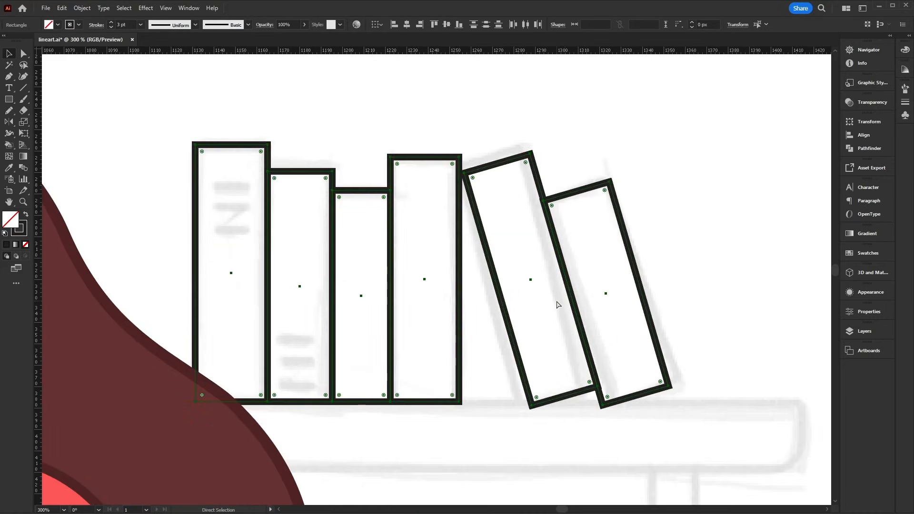
{"action": "key", "text": "v"}
{"action": "key", "text": "ctrl+plus"}
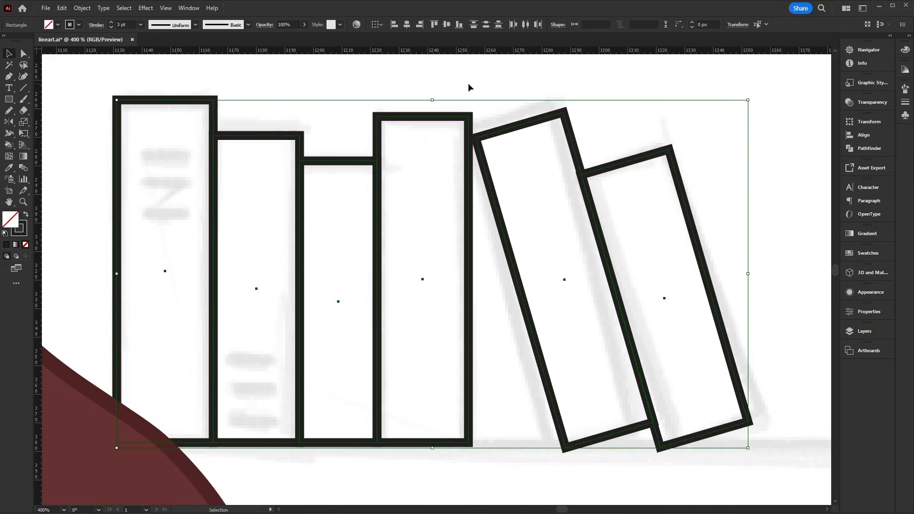
{"action": "left_click", "coordinate": [200, 102]}
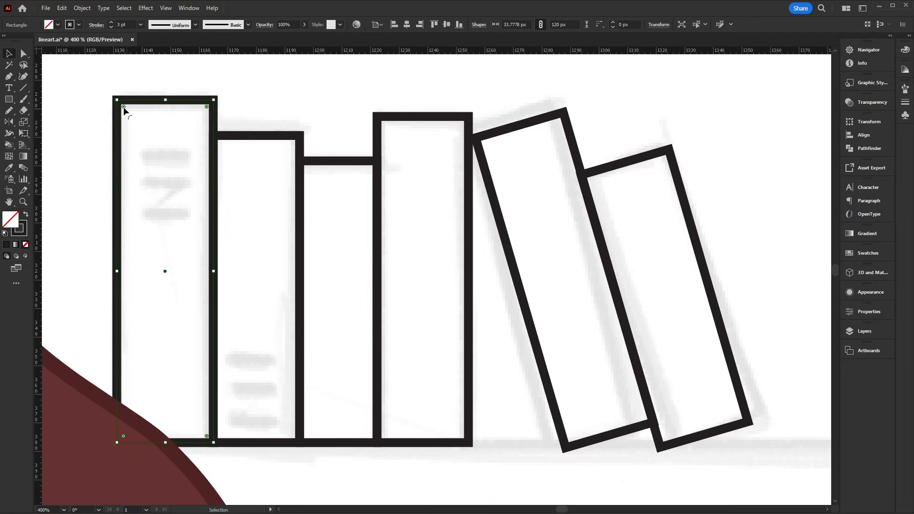
{"action": "mouse_move", "coordinate": [124, 109]}
{"action": "left_mouse_down"}
{"action": "mouse_move", "coordinate": [147, 146]}
{"action": "mouse_move", "coordinate": [128, 111]}
{"action": "left_mouse_up"}
Round the corners of the second, third and fourth upright books to about 4.7, 3.6 and 4.1 px.
{"action": "left_click_drag", "start_coordinate": [281, 98], "coordinate": [759, 310]}
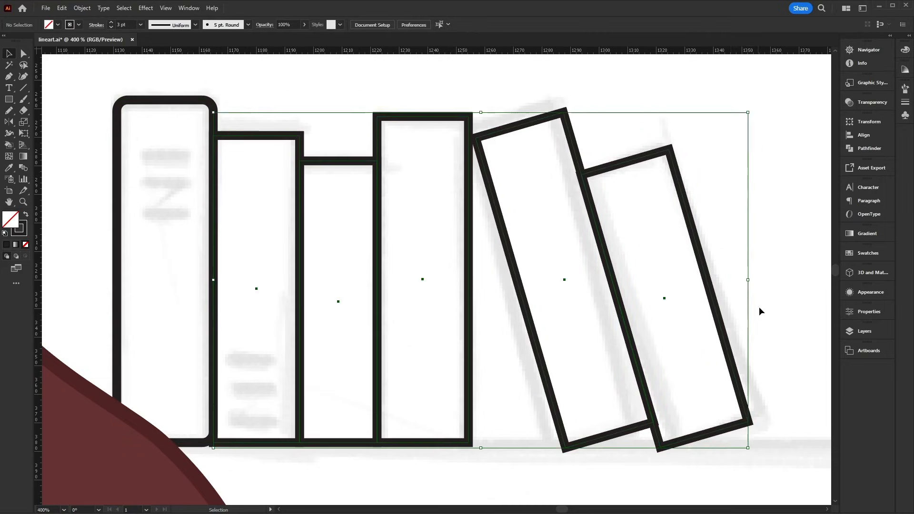
{"action": "left_click", "coordinate": [269, 78]}
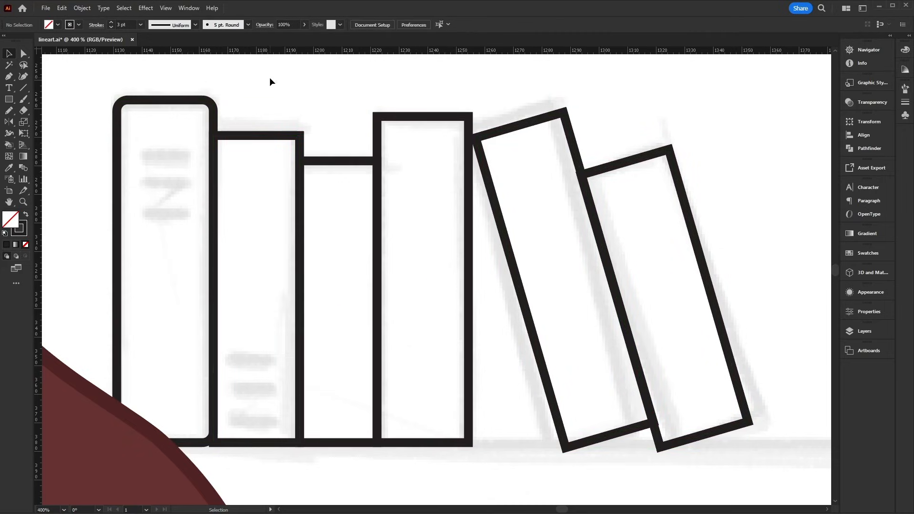
{"action": "left_click", "coordinate": [231, 141]}
{"action": "left_click_drag", "start_coordinate": [221, 145], "coordinate": [226, 149]}
{"action": "left_click", "coordinate": [333, 165]}
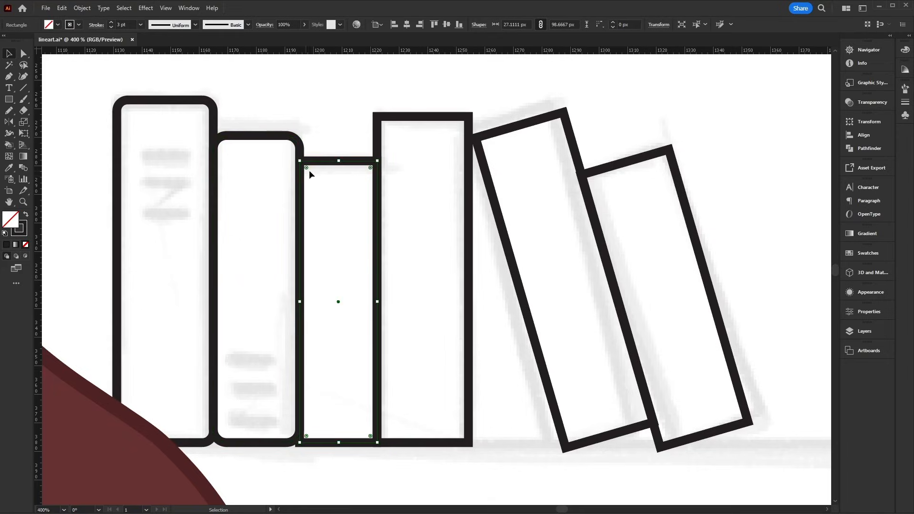
{"action": "left_click_drag", "start_coordinate": [308, 168], "coordinate": [310, 171]}
{"action": "left_click", "coordinate": [383, 124]}
{"action": "left_click_drag", "start_coordinate": [386, 126], "coordinate": [419, 135]}
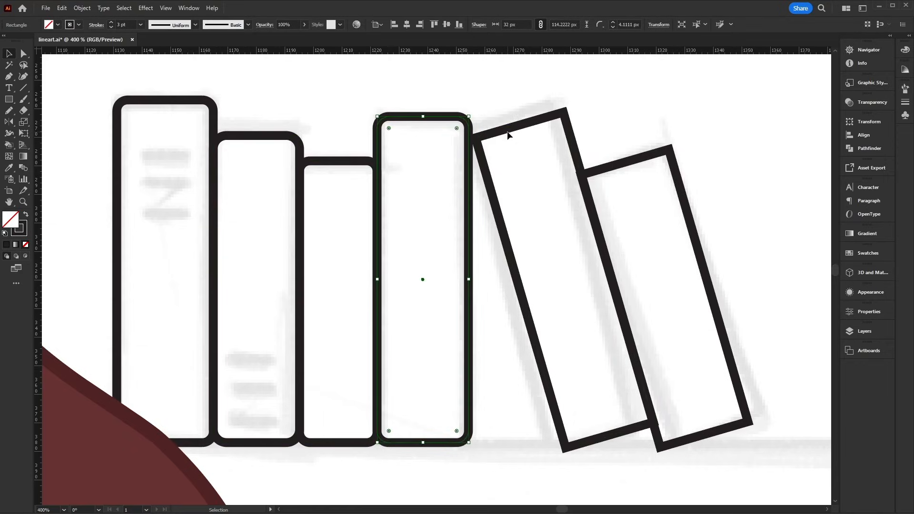
Round the corners of the first leaning book to about 2.7 px and the second to about 4.2 px.
{"action": "left_click", "coordinate": [490, 133]}
{"action": "left_click", "coordinate": [485, 141]}
{"action": "left_click_drag", "start_coordinate": [483, 144], "coordinate": [485, 142]}
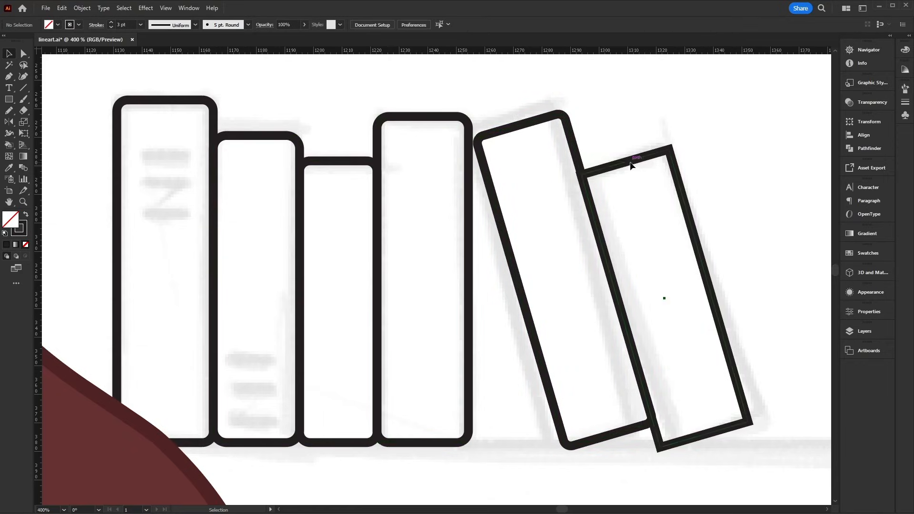
{"action": "left_click", "coordinate": [630, 161]}
{"action": "left_click_drag", "start_coordinate": [590, 181], "coordinate": [593, 180]}
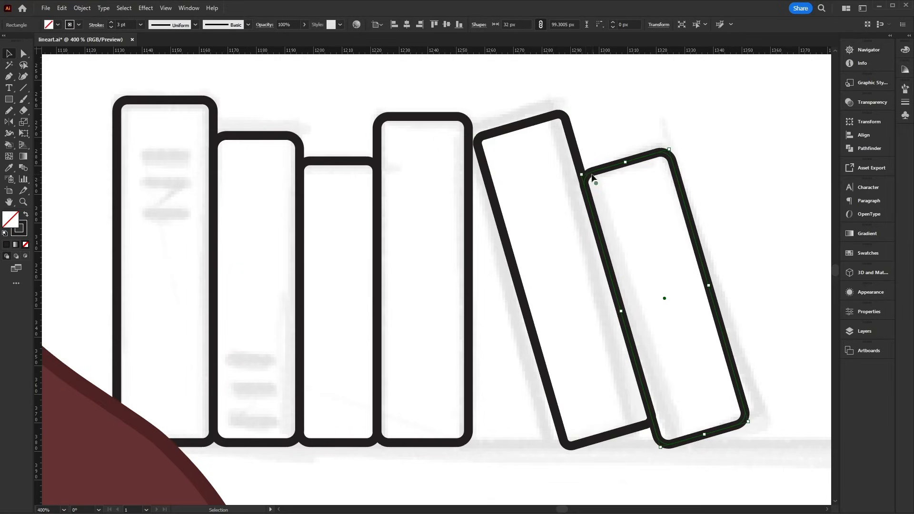
Shift the two leaning books slightly closer to the upright books so their outlines touch.
{"action": "left_click_drag", "start_coordinate": [574, 149], "coordinate": [569, 149]}
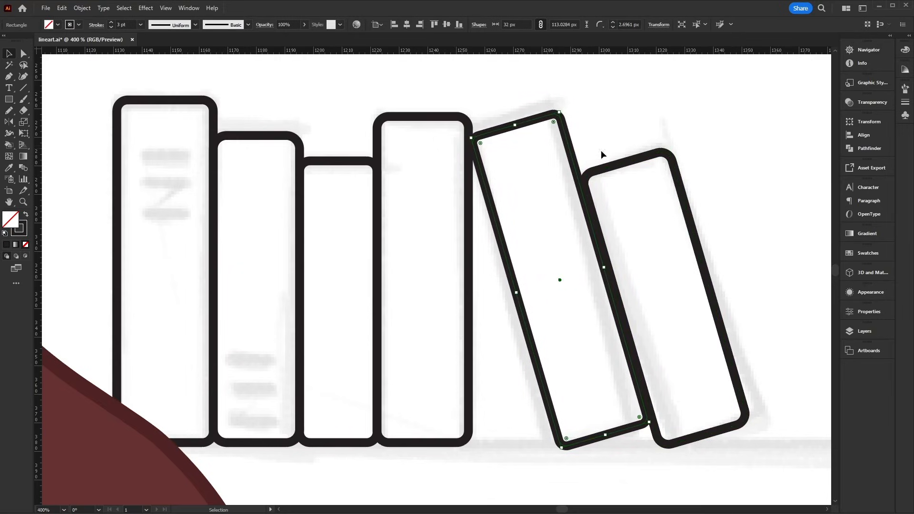
{"action": "left_click_drag", "start_coordinate": [627, 164], "coordinate": [625, 166]}
{"action": "left_click", "coordinate": [438, 142]}
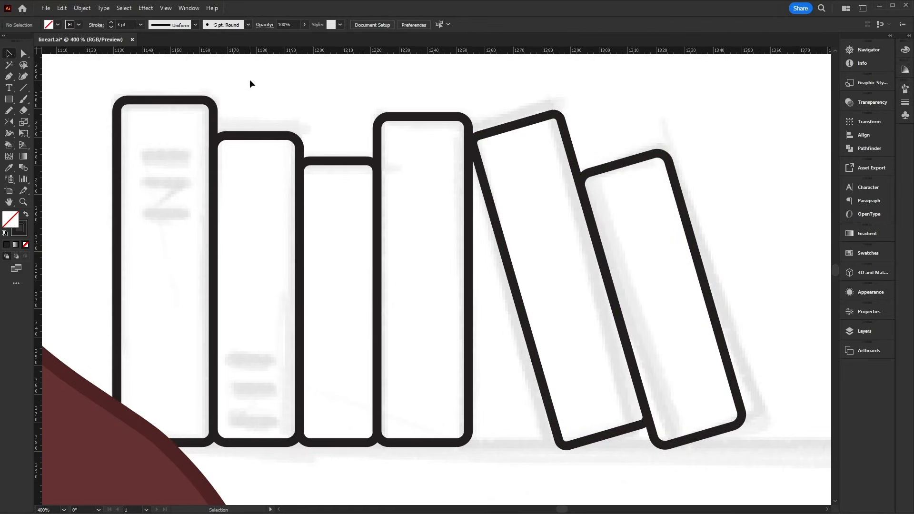
Fill the first upright book with the coral red swatch and the second with the yellow swatch.
{"action": "left_click", "coordinate": [165, 101]}
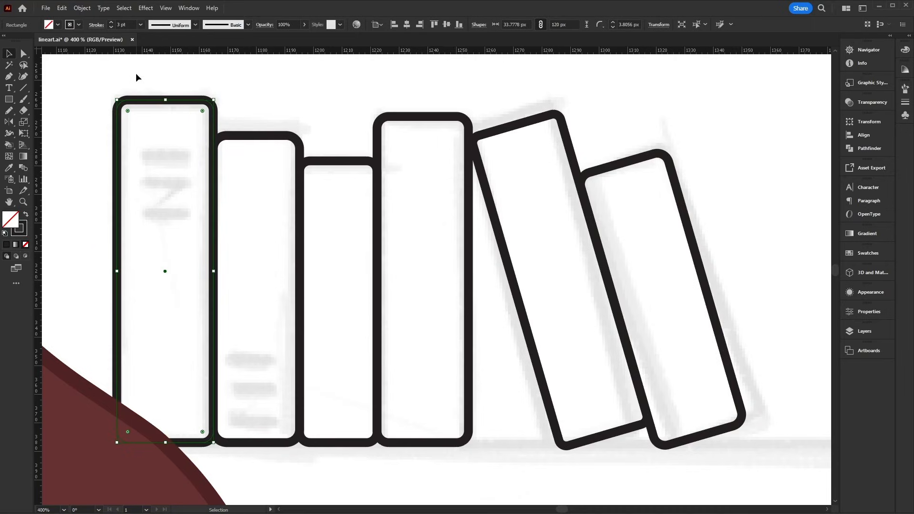
{"action": "left_click", "coordinate": [58, 25]}
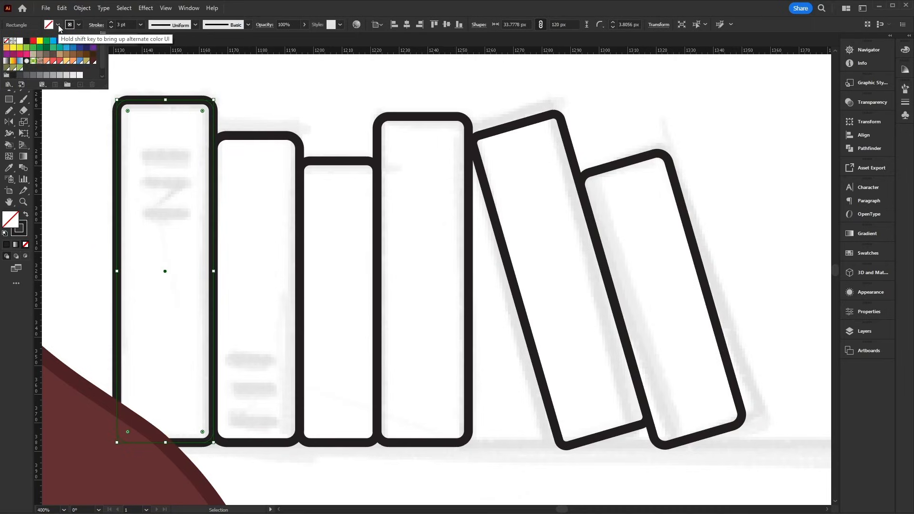
{"action": "left_click", "coordinate": [52, 62]}
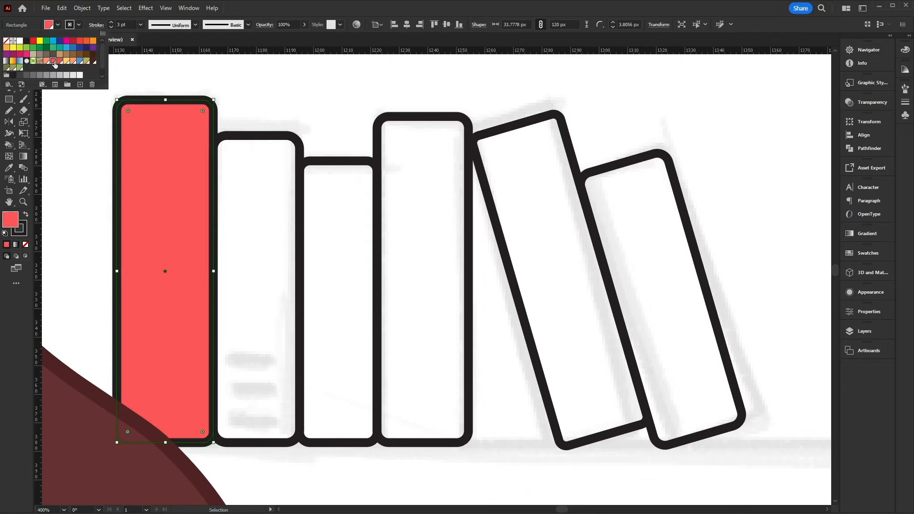
{"action": "left_click", "coordinate": [257, 135]}
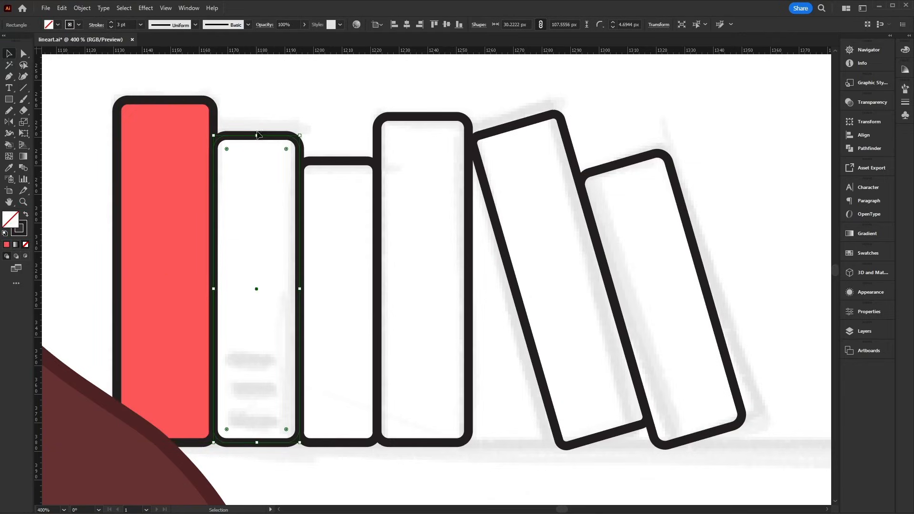
{"action": "left_click", "coordinate": [58, 25]}
{"action": "left_click", "coordinate": [64, 62]}
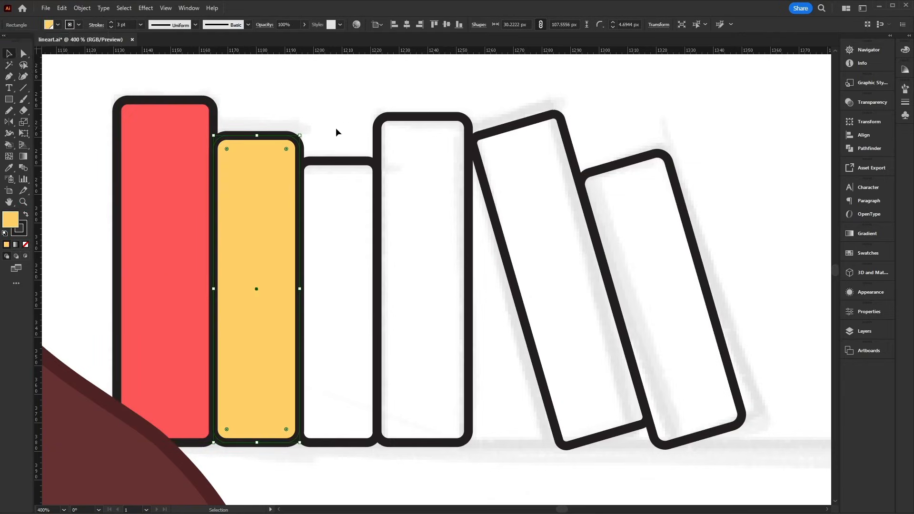
Fill the third upright book with the blue swatch and the fourth with the coral red swatch.
{"action": "left_click", "coordinate": [344, 163]}
{"action": "left_click", "coordinate": [58, 25]}
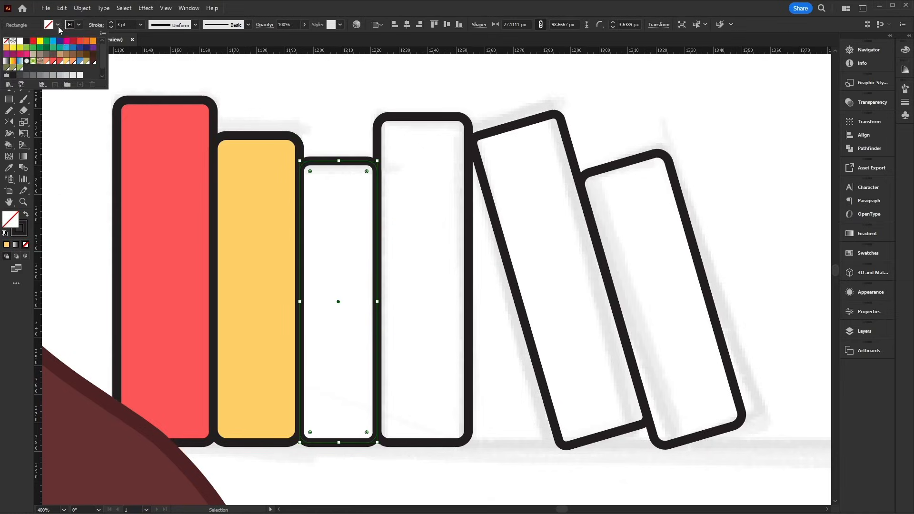
{"action": "left_click", "coordinate": [55, 84]}
{"action": "left_click", "coordinate": [426, 115]}
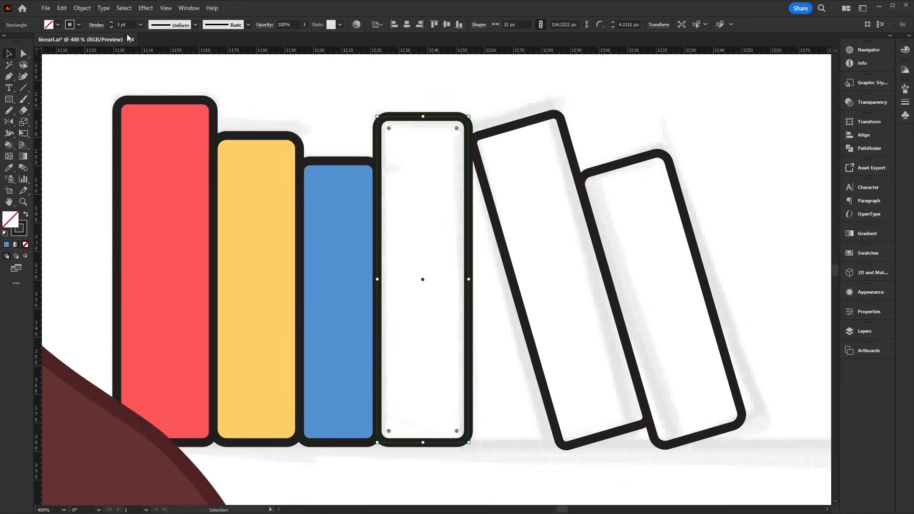
{"action": "left_click", "coordinate": [58, 25]}
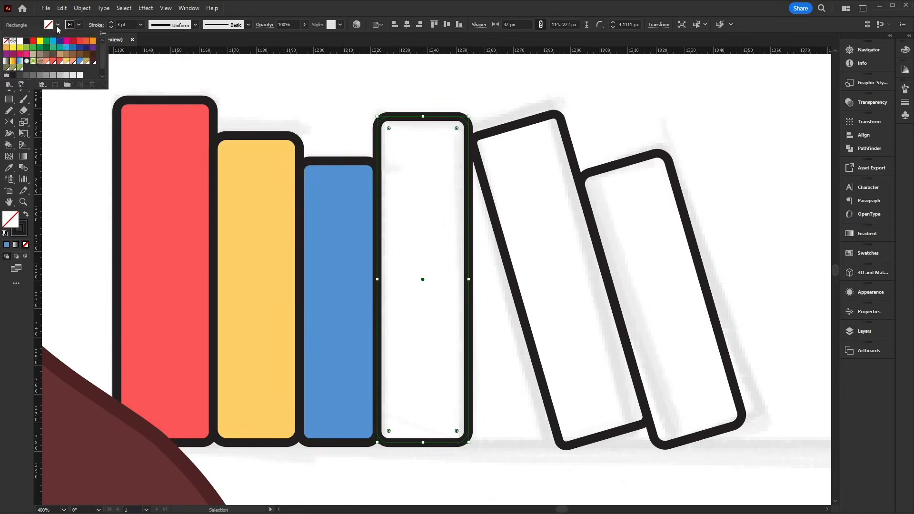
{"action": "left_click", "coordinate": [47, 62]}
Fill the first leaning book with the yellow swatch and the second leaning book with the blue swatch.
{"action": "left_click", "coordinate": [542, 143]}
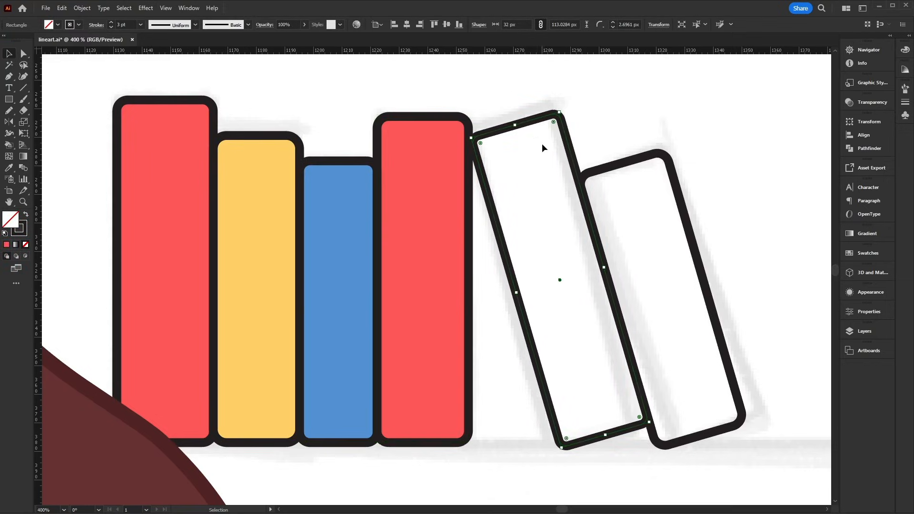
{"action": "left_click", "coordinate": [58, 24]}
{"action": "left_click", "coordinate": [53, 83]}
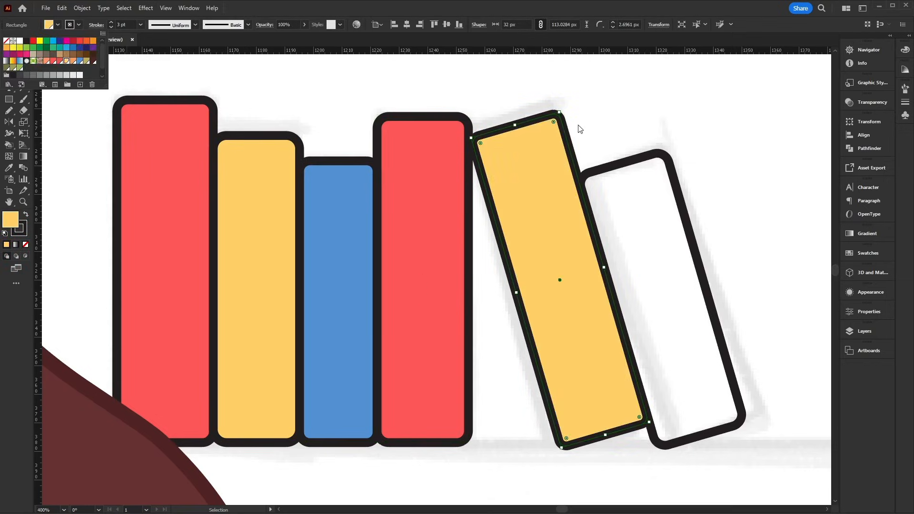
{"action": "left_click", "coordinate": [657, 197]}
{"action": "left_click", "coordinate": [59, 26]}
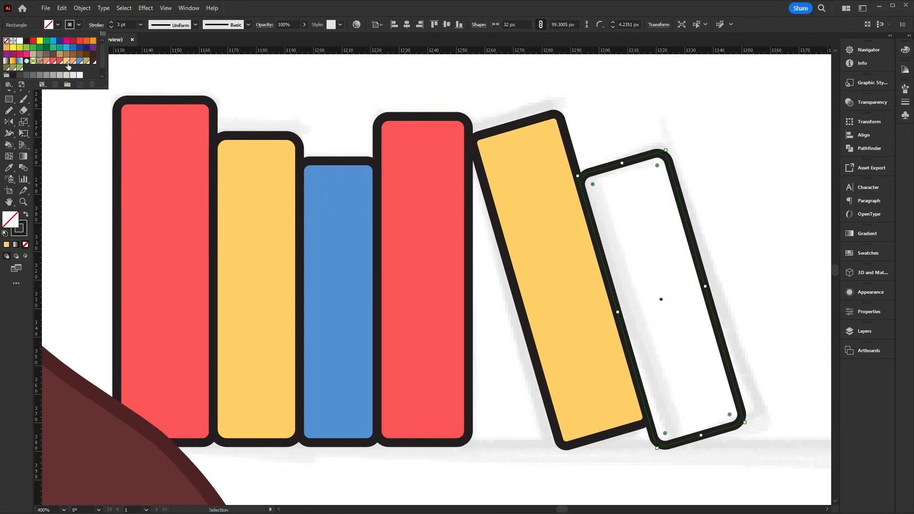
{"action": "left_click", "coordinate": [80, 63]}
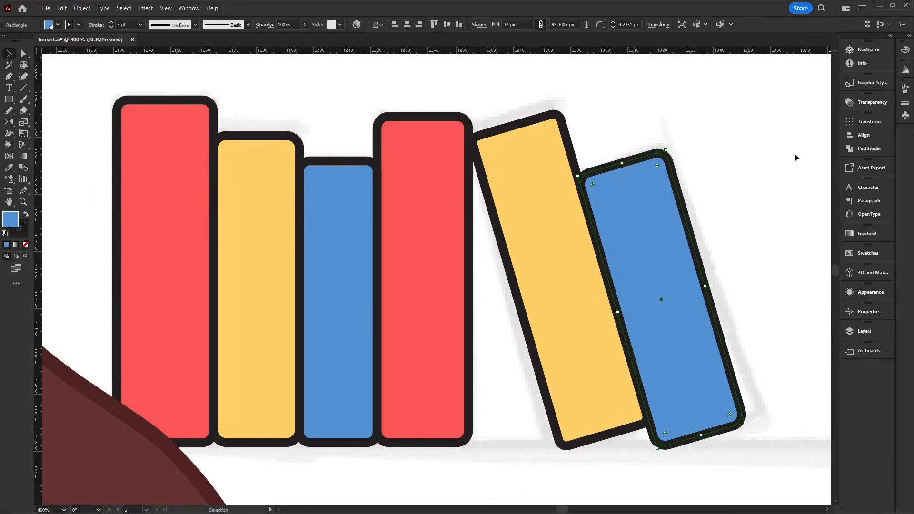
Draw a rectangle with no fill and a 3 pt stroke over the sketched shelf board beneath the books.
{"action": "scroll", "coordinate": [818, 353], "scroll_direction": "down", "scroll_amount": 5}
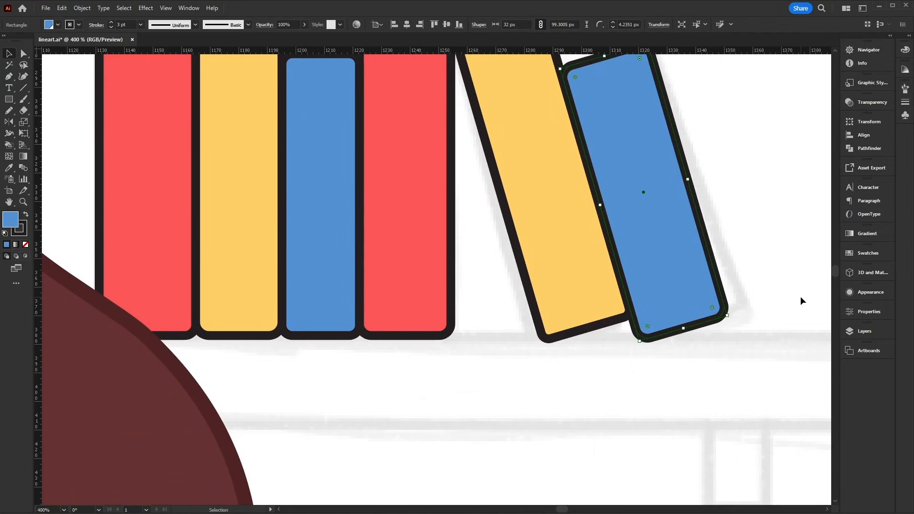
{"action": "key", "text": "ctrl+minus"}
{"action": "key", "text": "v"}
{"action": "scroll", "coordinate": [495, 380], "scroll_direction": "down", "scroll_amount": 3}
{"action": "scroll", "coordinate": [495, 381], "scroll_direction": "left", "scroll_amount": 2}
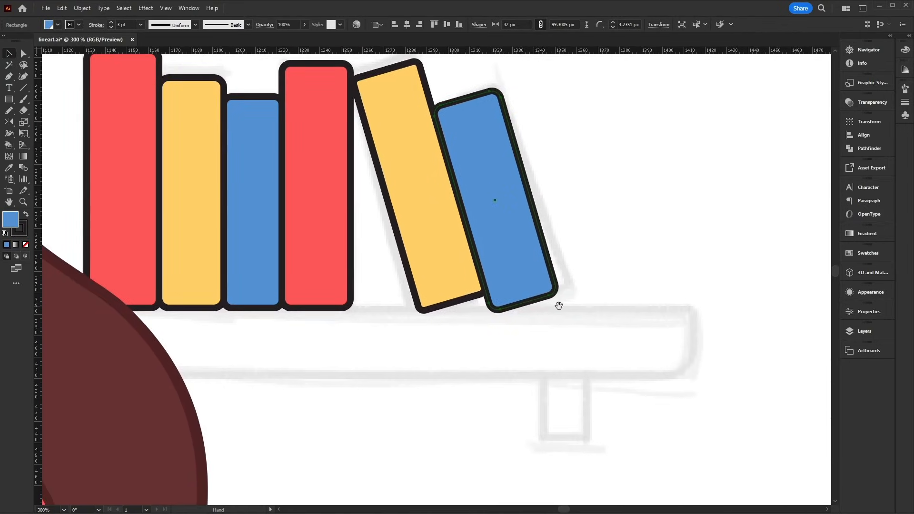
{"action": "left_click", "coordinate": [481, 349]}
{"action": "left_click", "coordinate": [9, 98]}
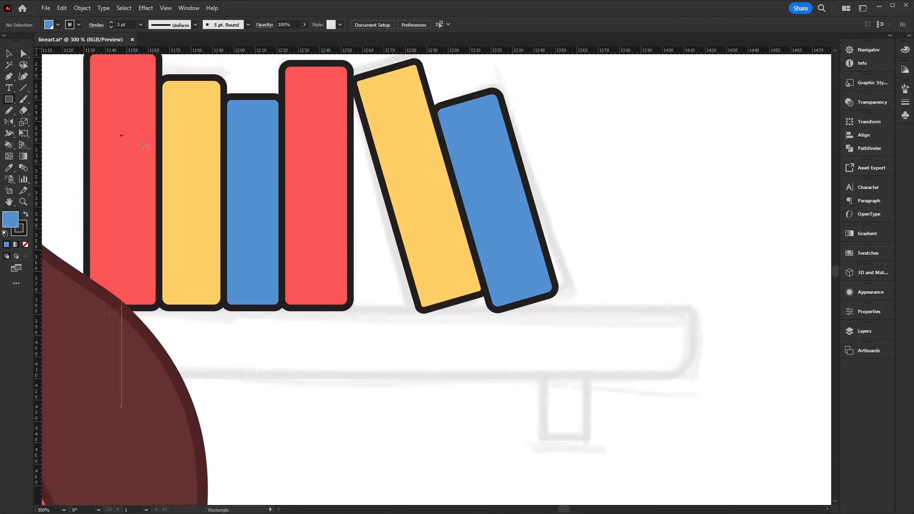
{"action": "left_click", "coordinate": [57, 25]}
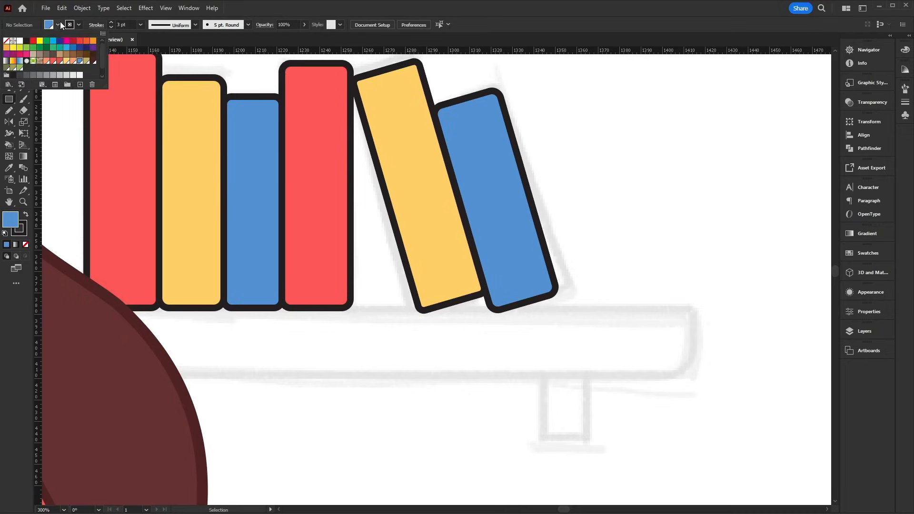
{"action": "left_click", "coordinate": [8, 42]}
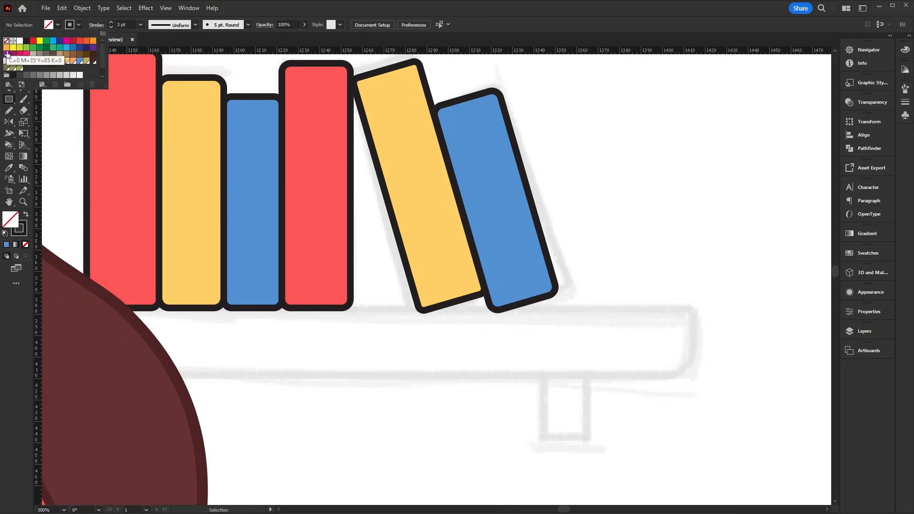
{"action": "left_click", "coordinate": [728, 327]}
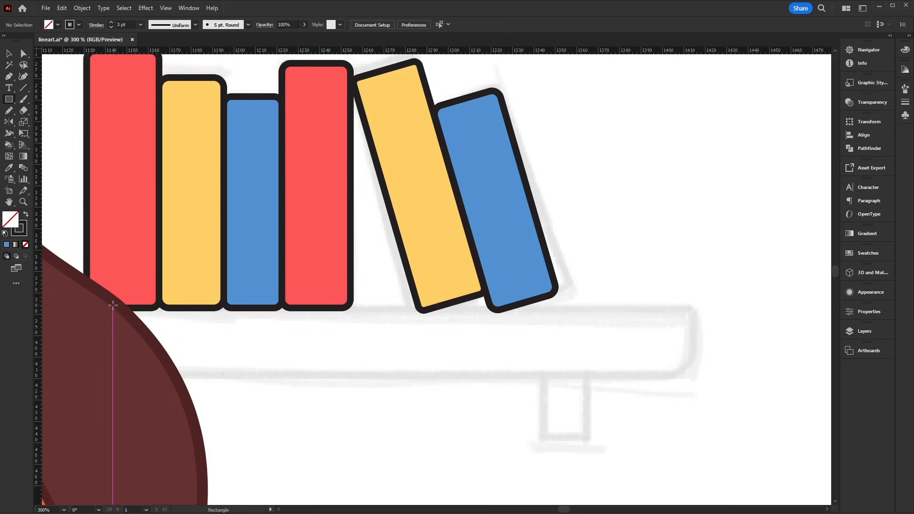
{"action": "left_click_drag", "start_coordinate": [113, 305], "coordinate": [675, 402]}
{"action": "left_click", "coordinate": [722, 384], "text": "ctrl"}
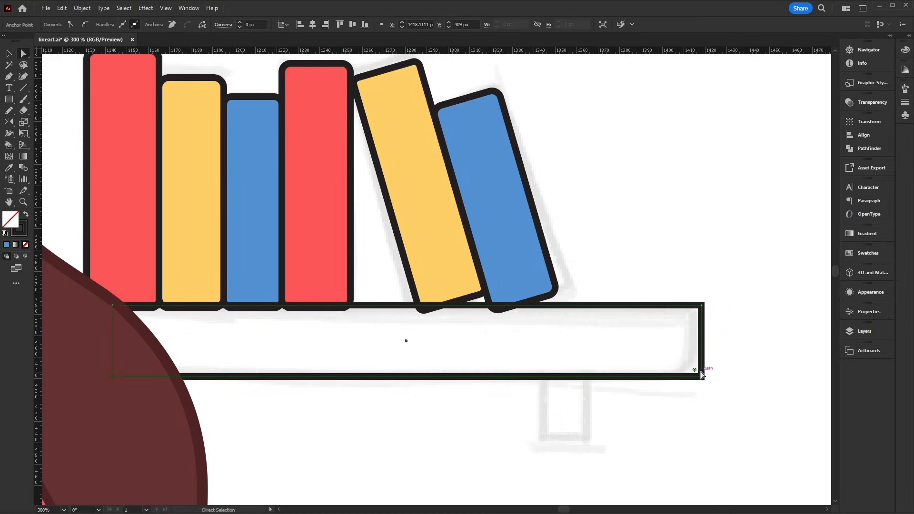
Round only the lower-right corner of the shelf rectangle into a large curve.
{"action": "left_click", "coordinate": [736, 373]}
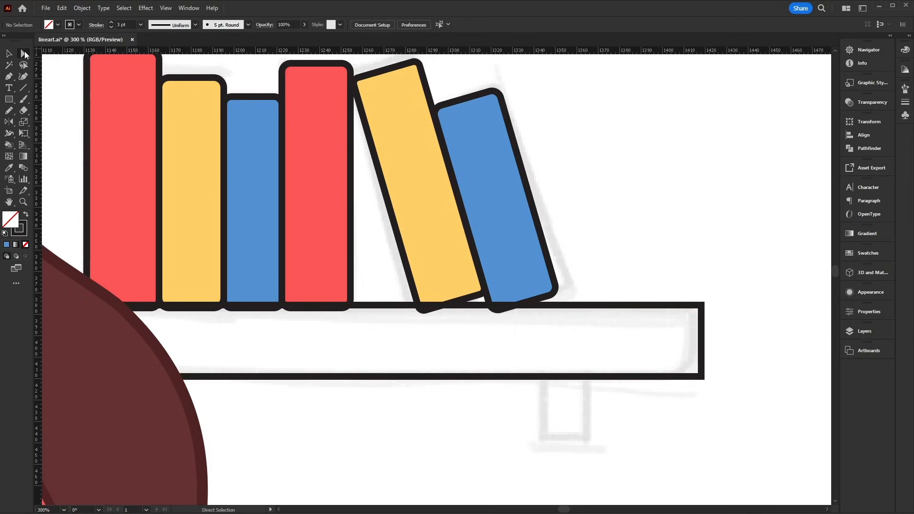
{"action": "left_click_drag", "start_coordinate": [747, 350], "coordinate": [676, 400]}
{"action": "left_click_drag", "start_coordinate": [696, 372], "coordinate": [650, 345]}
{"action": "left_click", "coordinate": [689, 414]}
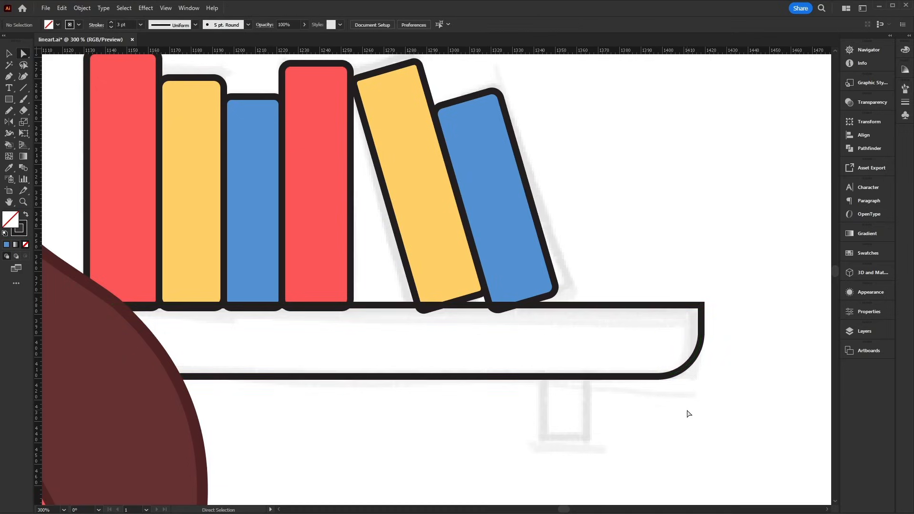
Draw a small upright rectangle over the sketched bracket, overlapping the lower edge of the shelf board.
{"action": "left_click", "coordinate": [8, 99]}
{"action": "mouse_move", "coordinate": [539, 366]}
{"action": "left_mouse_down"}
{"action": "mouse_move", "coordinate": [553, 404]}
{"action": "mouse_move", "coordinate": [590, 439]}
{"action": "mouse_move", "coordinate": [593, 423]}
{"action": "left_mouse_up"}
{"action": "key", "text": "v"}
{"action": "left_click", "coordinate": [598, 442]}
{"action": "left_click", "coordinate": [696, 435]}
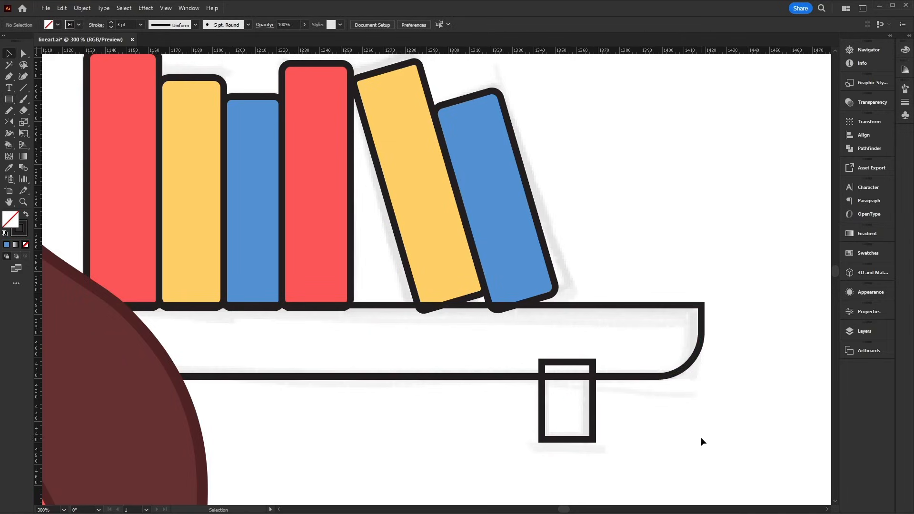
{"action": "left_click_drag", "start_coordinate": [700, 437], "coordinate": [689, 420]}
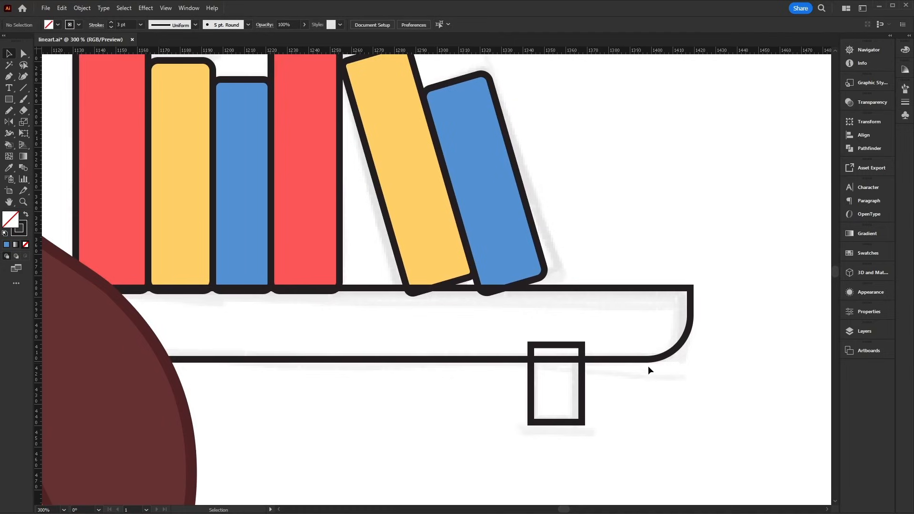
Unite the shelf board and bracket rectangles into one shape with Pathfinder, then undo a test move of the result.
{"action": "left_click_drag", "start_coordinate": [677, 379], "coordinate": [516, 323]}
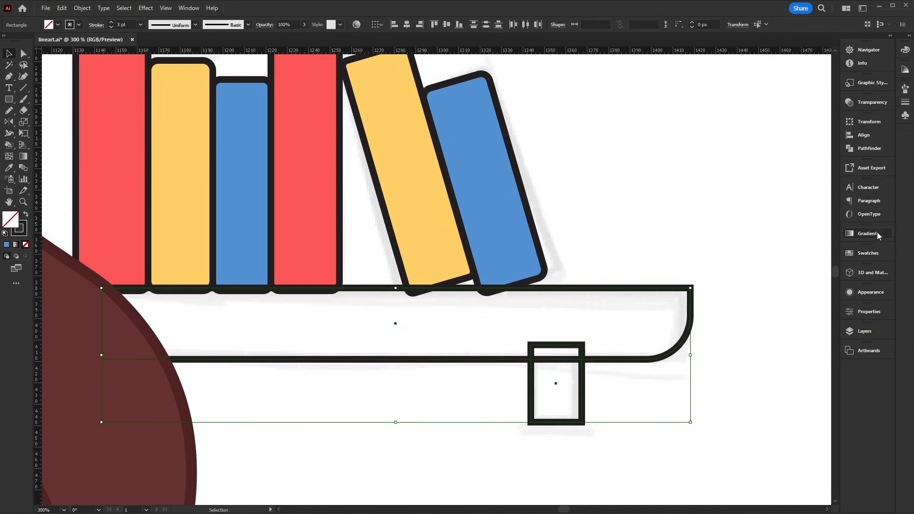
{"action": "left_click", "coordinate": [876, 149]}
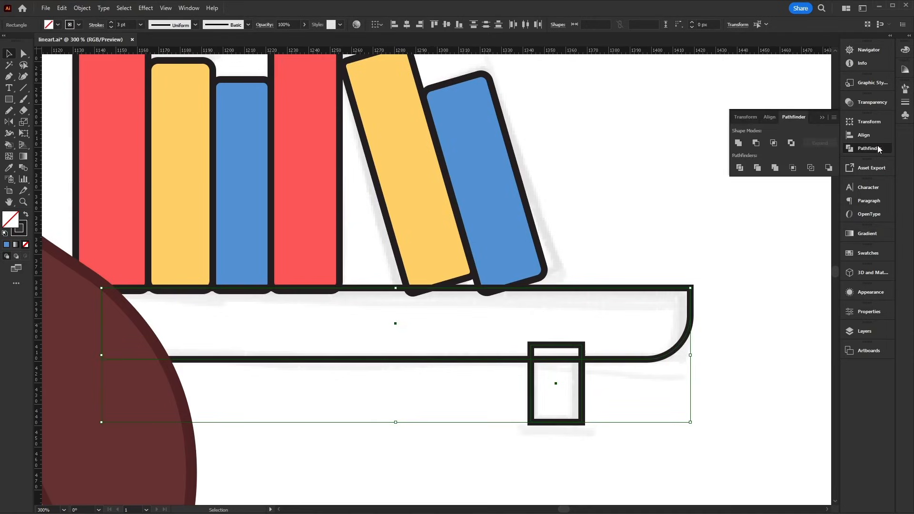
{"action": "left_click", "coordinate": [738, 143]}
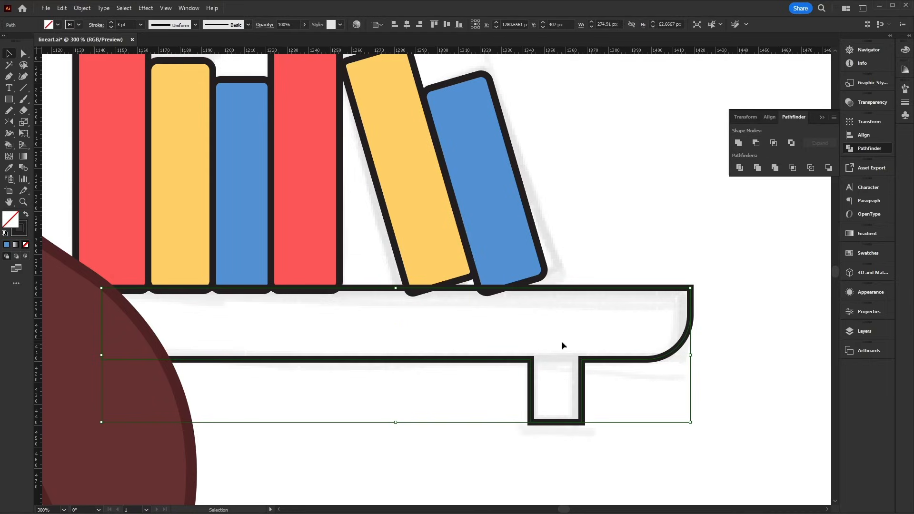
{"action": "left_click", "coordinate": [636, 389]}
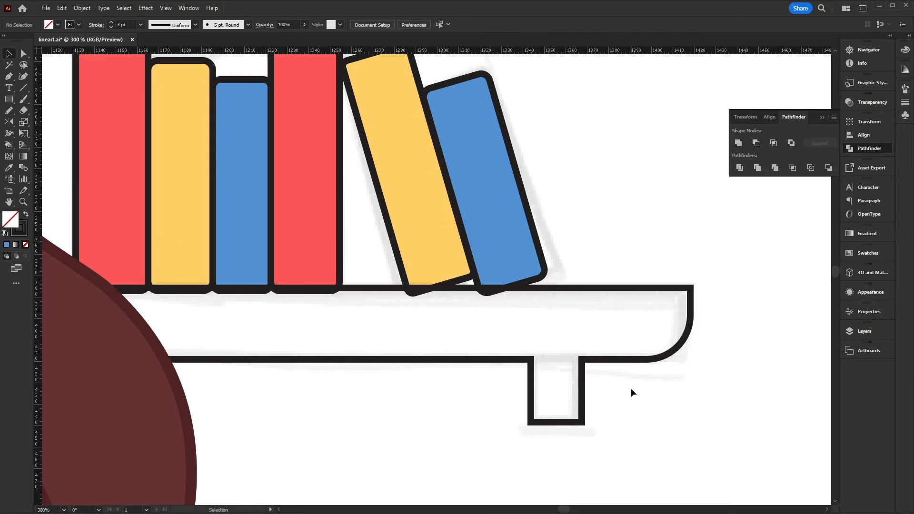
{"action": "left_click", "coordinate": [601, 361]}
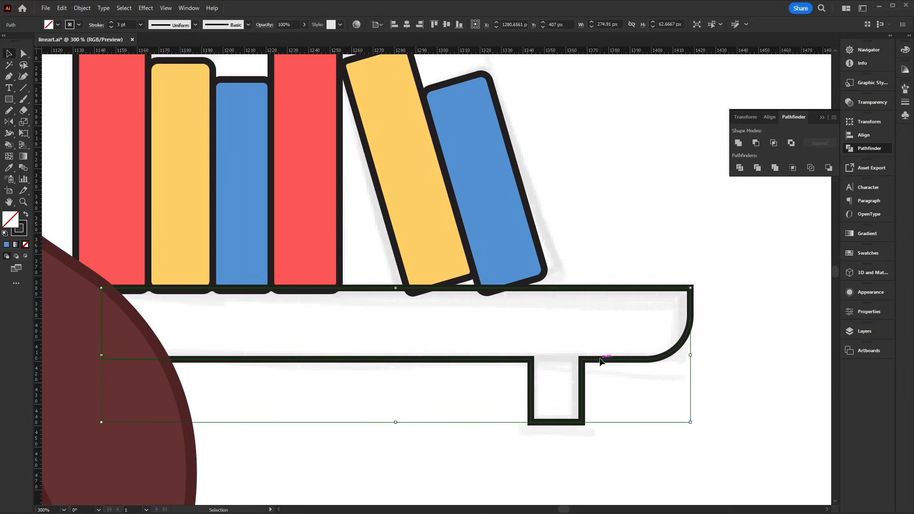
{"action": "left_click_drag", "start_coordinate": [601, 361], "coordinate": [633, 377]}
{"action": "key", "text": "ctrl+z"}
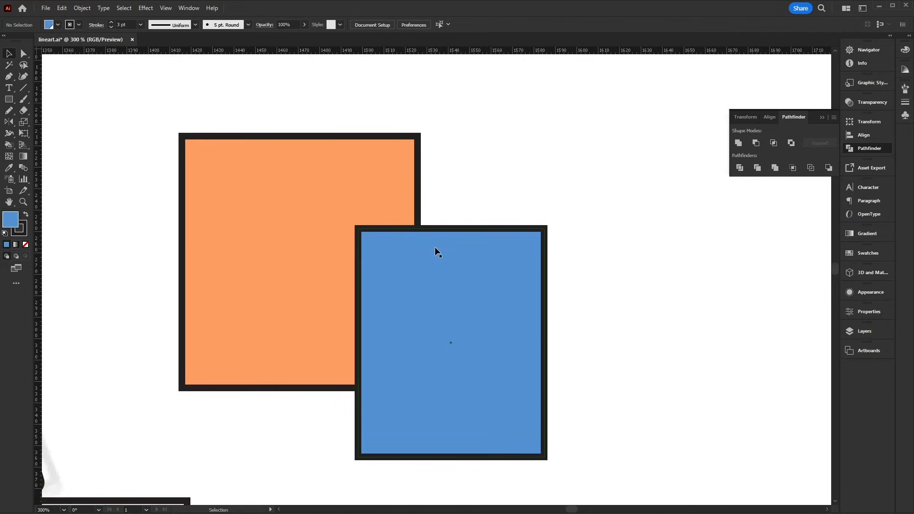
Try Pathfinder Unite on the overlapping orange and blue rectangles and undo it.
{"action": "left_click_drag", "start_coordinate": [485, 176], "coordinate": [329, 290]}
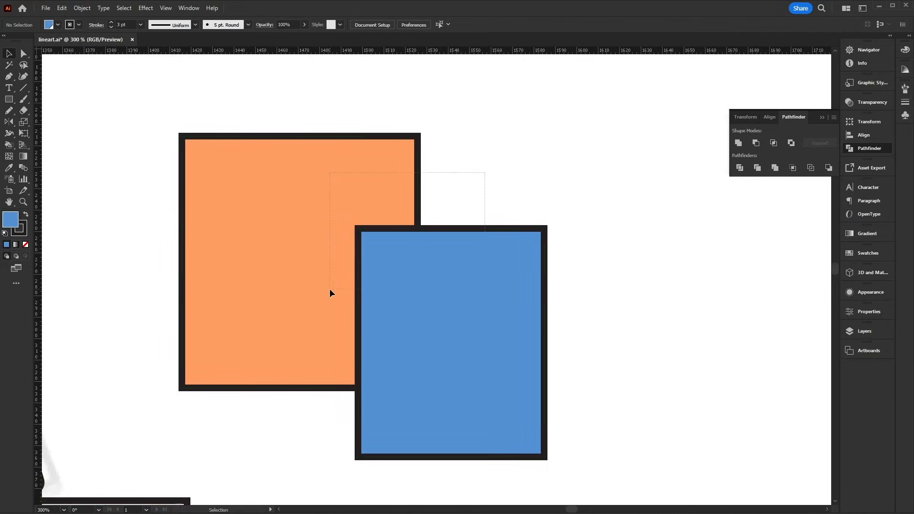
{"action": "left_click", "coordinate": [737, 143]}
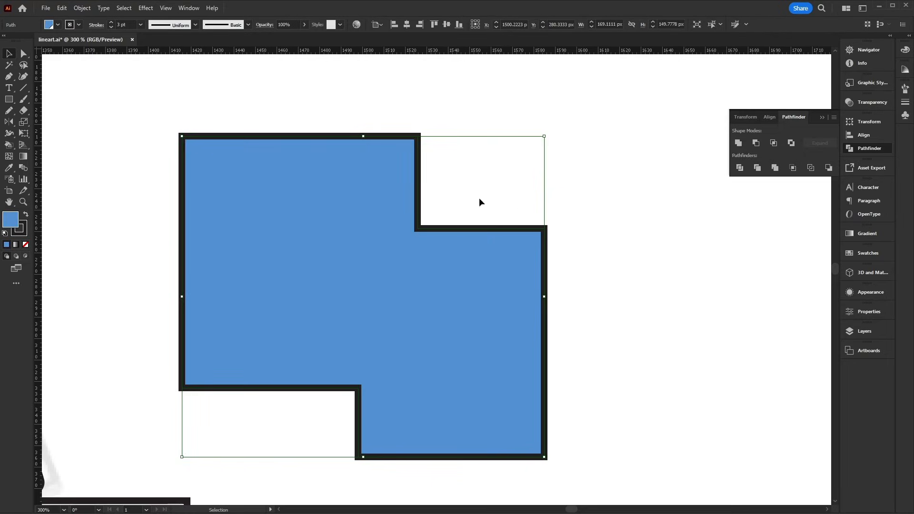
{"action": "left_click", "coordinate": [690, 275]}
{"action": "key", "text": "ctrl+z"}
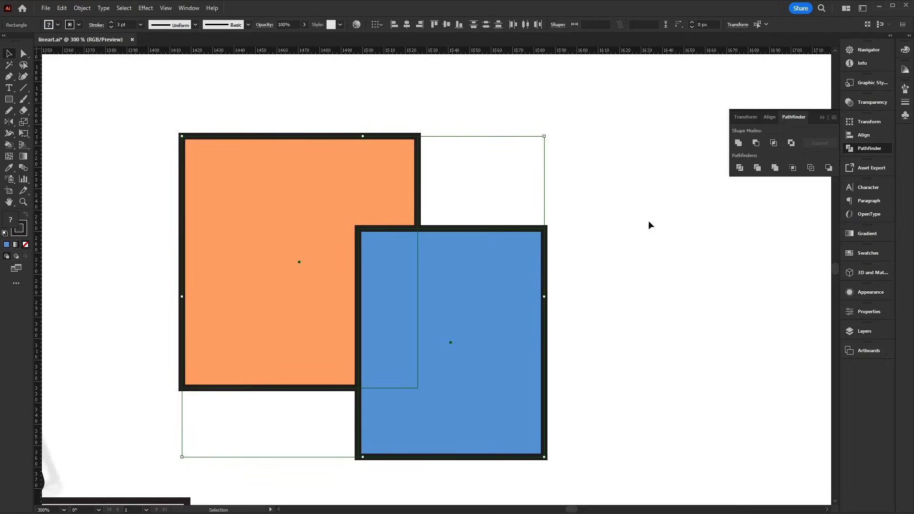
Try the Minus Front, Intersect and Exclude shape modes in turn on the two rectangles, undoing each one.
{"action": "left_click", "coordinate": [756, 144]}
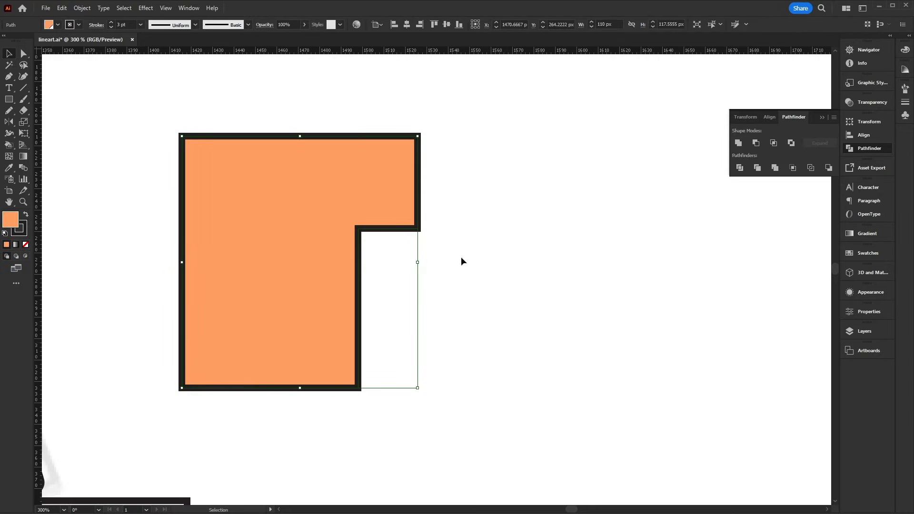
{"action": "key", "text": "ctrl+z"}
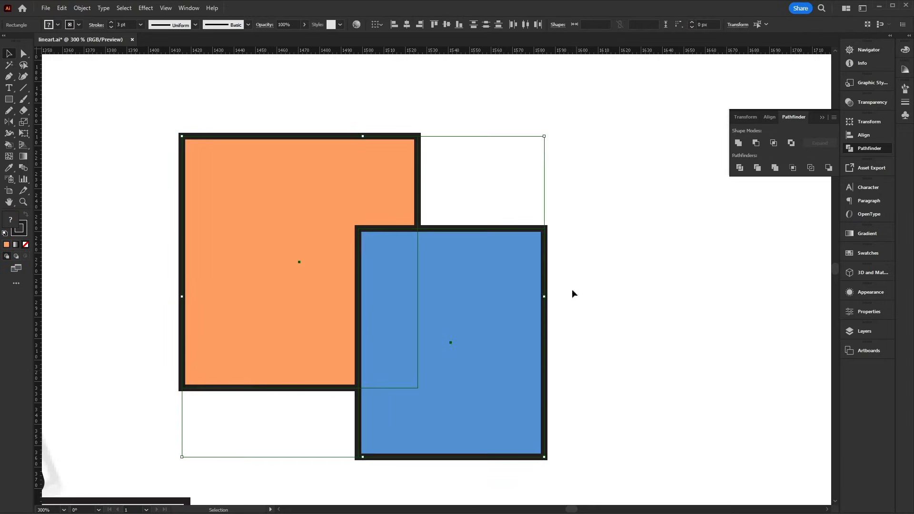
{"action": "left_click", "coordinate": [772, 144]}
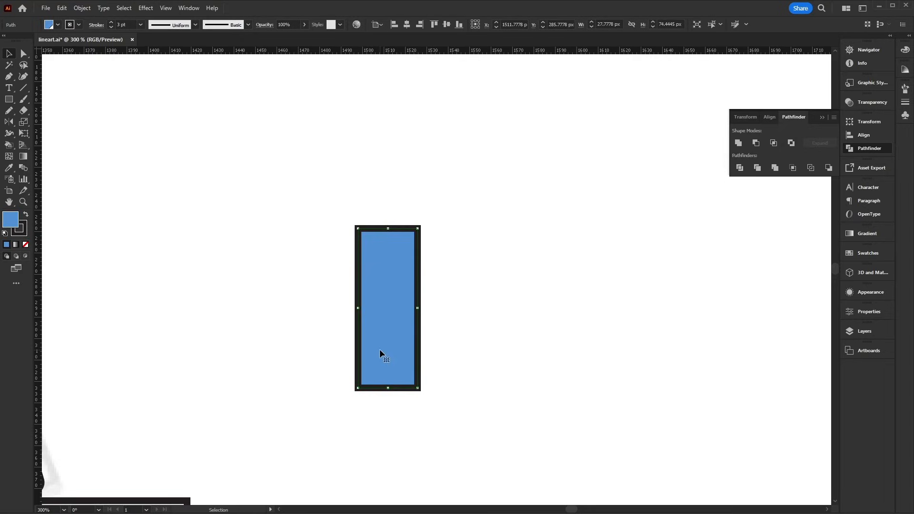
{"action": "key", "text": "ctrl+z"}
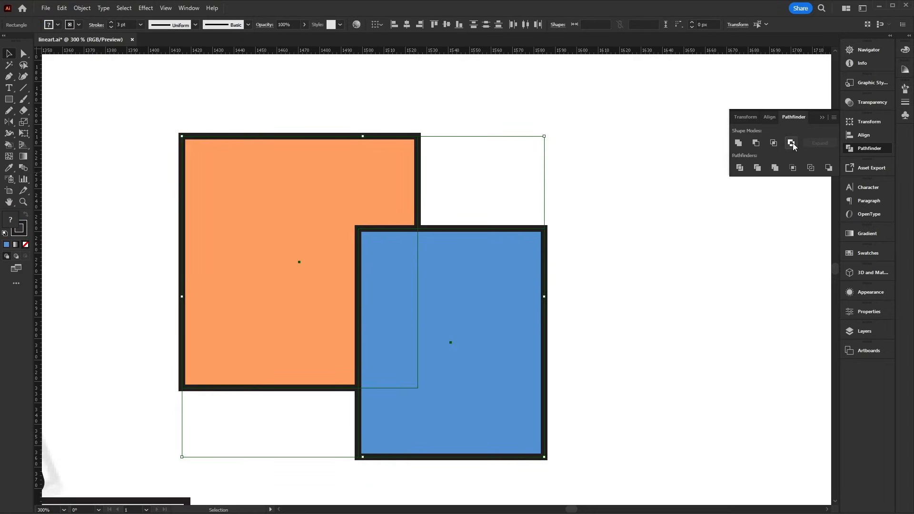
{"action": "left_click", "coordinate": [791, 143]}
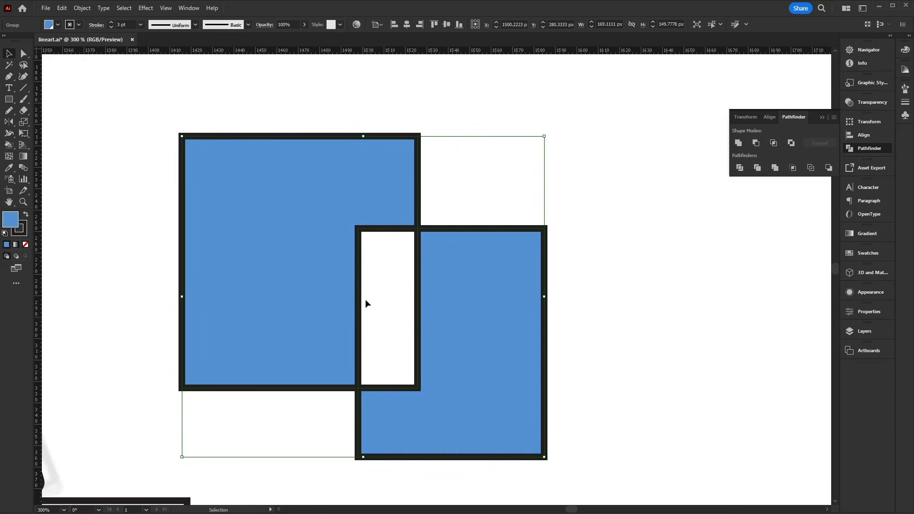
{"action": "key", "text": "ctrl+z"}
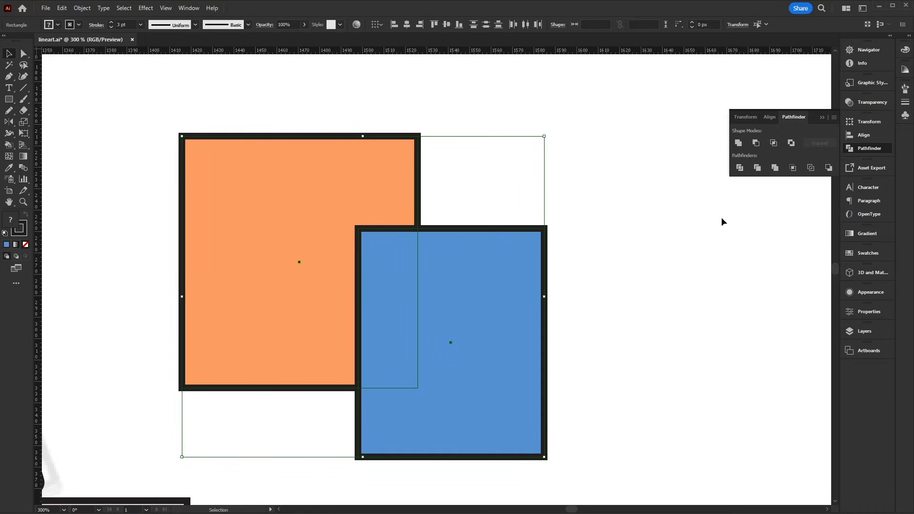
Divide the overlapping orange and blue rectangles with Pathfinder and pull the pieces apart, undoing only the moves.
{"action": "left_click", "coordinate": [740, 168]}
{"action": "left_click", "coordinate": [681, 283]}
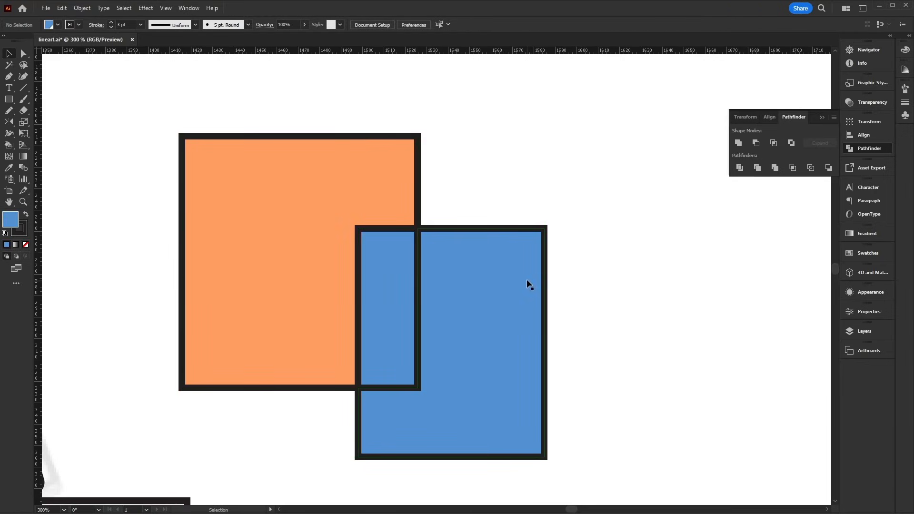
{"action": "left_click_drag", "start_coordinate": [513, 266], "coordinate": [636, 306]}
{"action": "key", "text": "a"}
{"action": "left_click", "coordinate": [636, 283]}
{"action": "left_click_drag", "start_coordinate": [441, 251], "coordinate": [545, 189]}
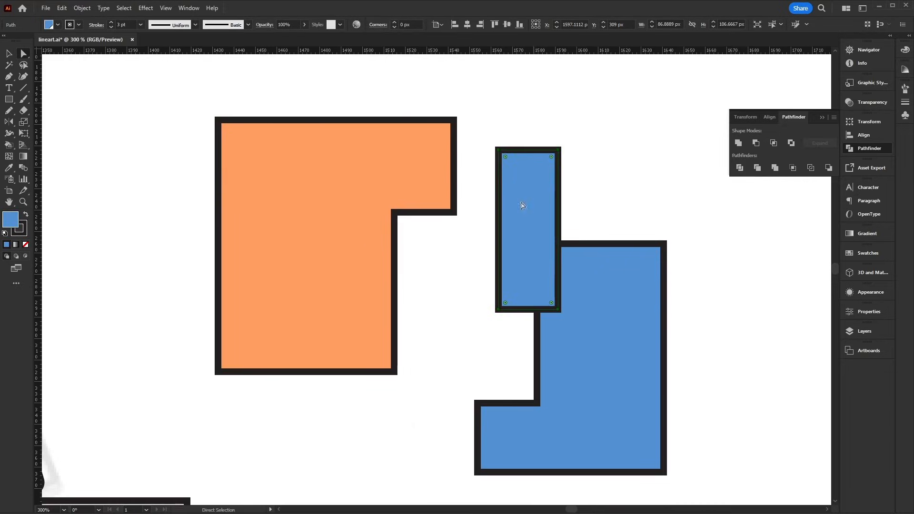
{"action": "key", "text": "ctrl+z"}
{"action": "key", "text": "ctrl+z"}
{"action": "key", "text": "ctrl+z"}
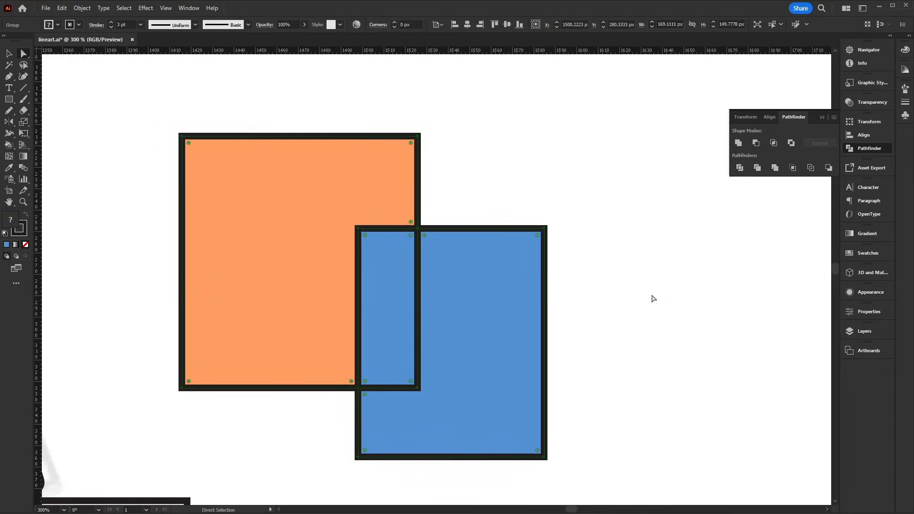
Apply Pathfinder Trim to the divided orange and blue shapes and move the individual pieces apart.
{"action": "left_click", "coordinate": [674, 242]}
{"action": "key", "text": "v"}
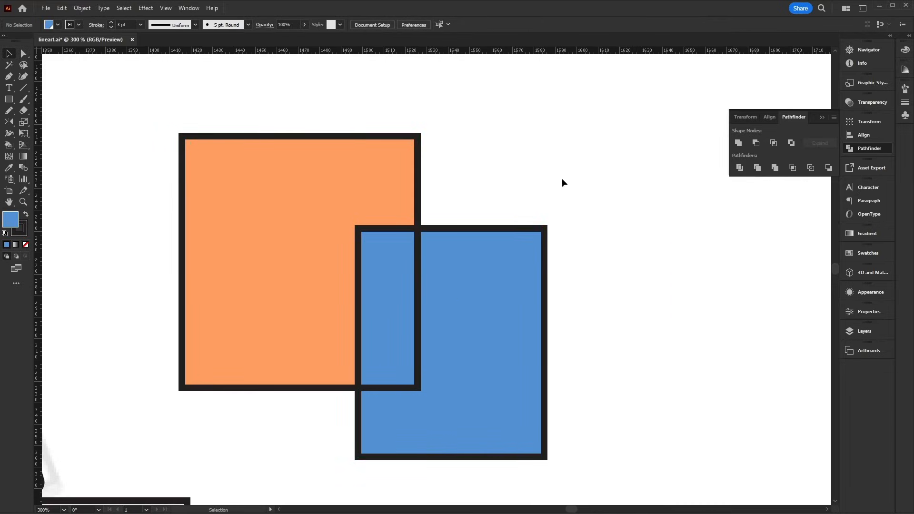
{"action": "left_click_drag", "start_coordinate": [563, 168], "coordinate": [366, 339]}
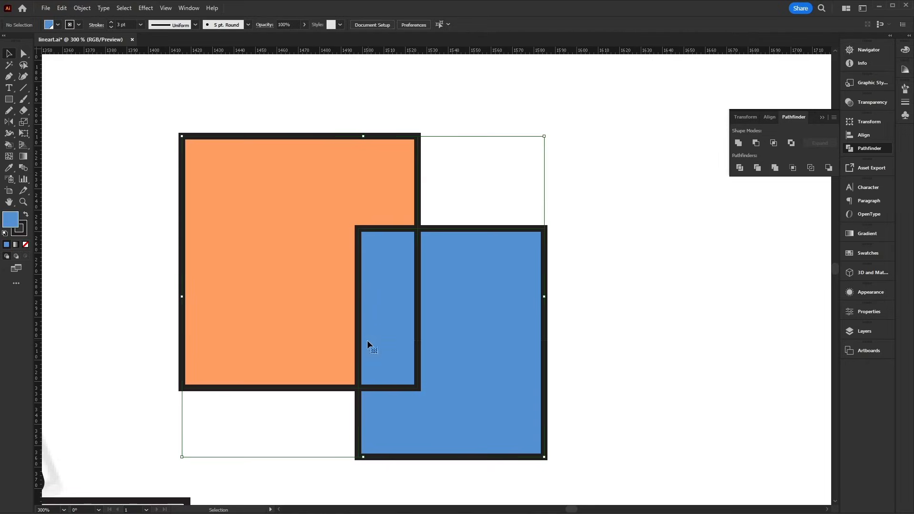
{"action": "left_click", "coordinate": [756, 168]}
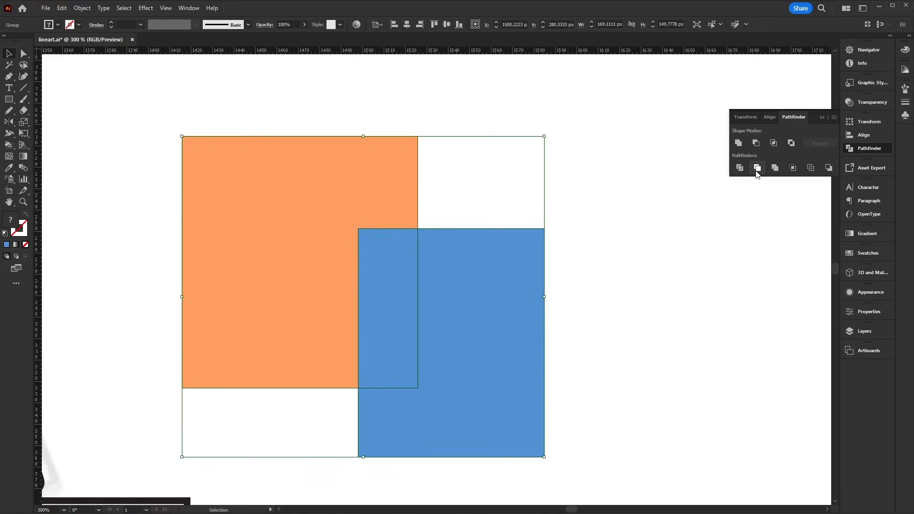
{"action": "left_click", "coordinate": [692, 295]}
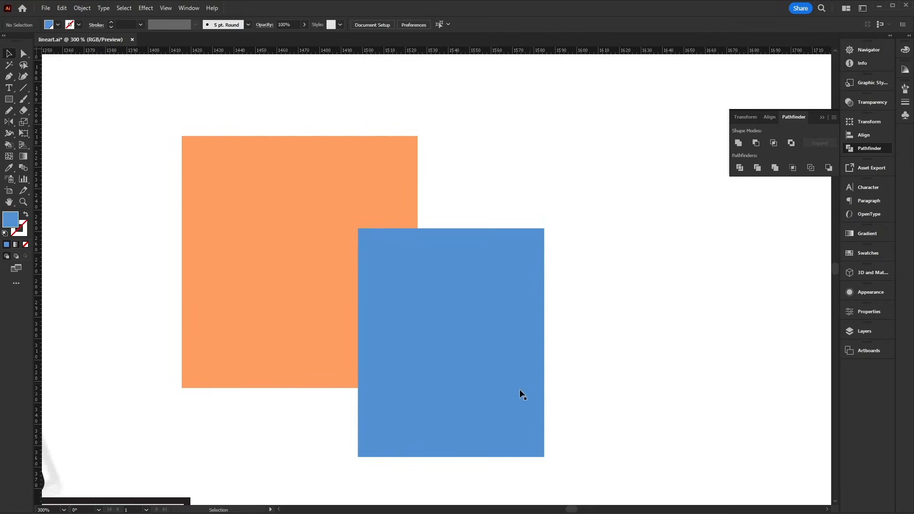
{"action": "key", "text": "a"}
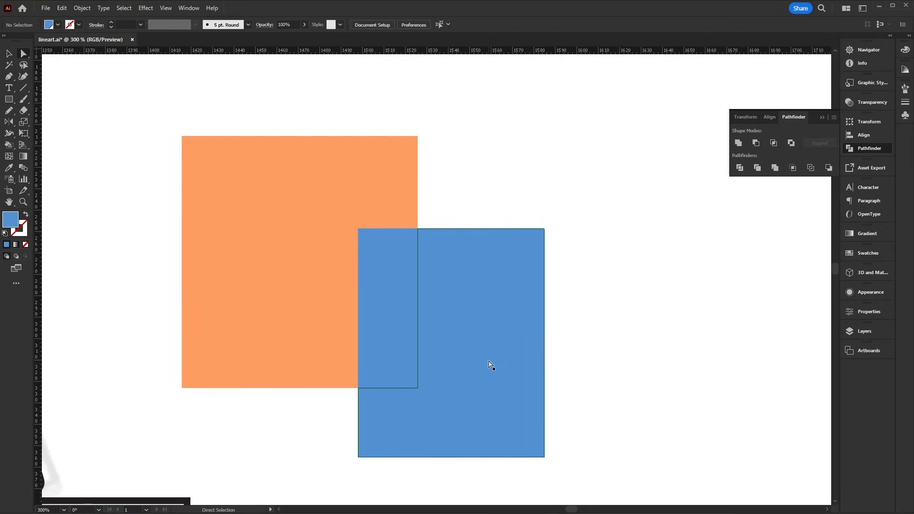
{"action": "left_click_drag", "start_coordinate": [501, 349], "coordinate": [529, 361]}
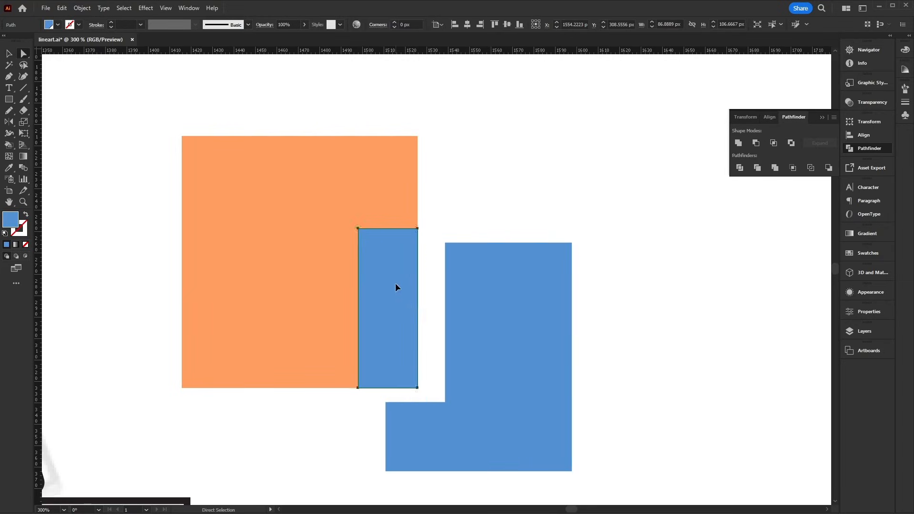
{"action": "left_click_drag", "start_coordinate": [395, 282], "coordinate": [419, 295]}
{"action": "left_click_drag", "start_coordinate": [363, 198], "coordinate": [312, 167]}
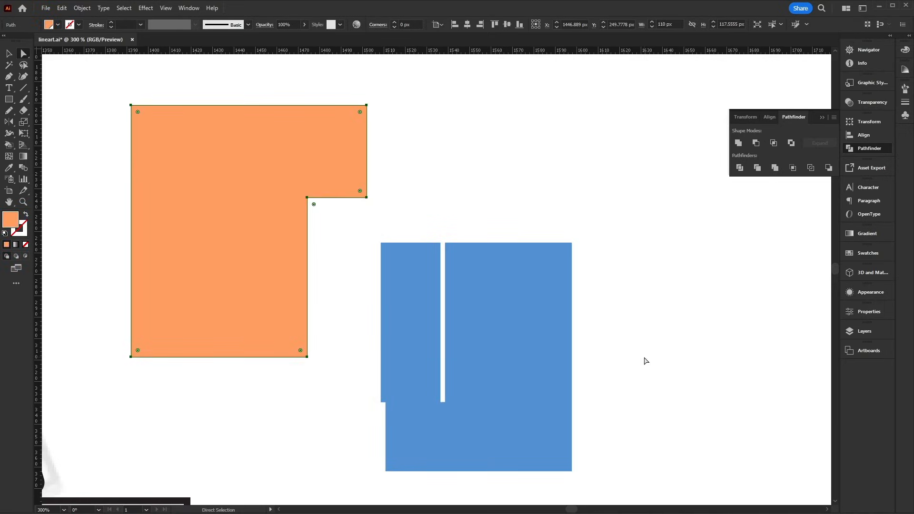
Undo the moves of the trimmed pieces and the Trim operation, keeping the whole group selected.
{"action": "key", "text": "ctrl+z"}
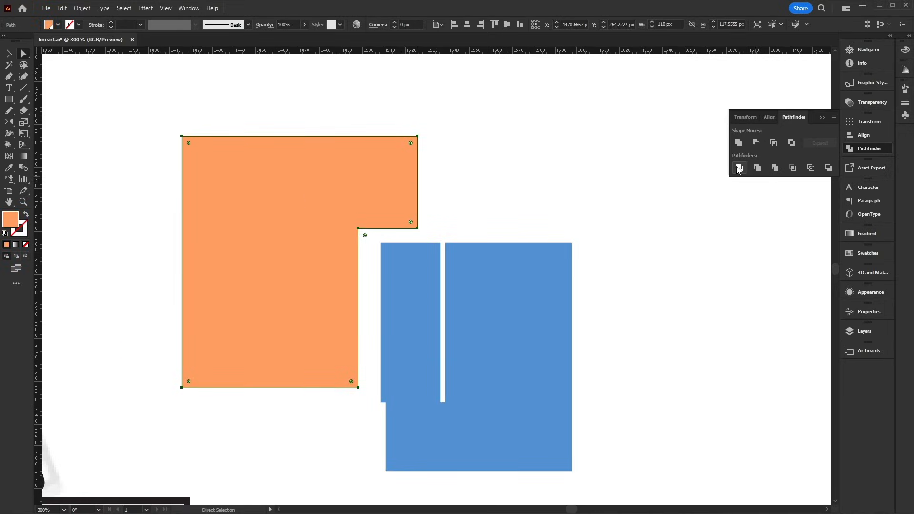
{"action": "key", "text": "ctrl+z"}
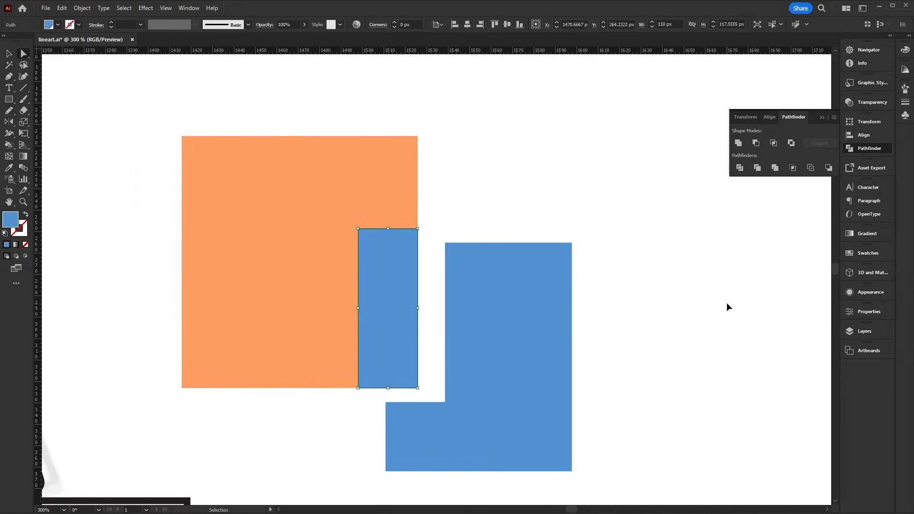
{"action": "key", "text": "ctrl+z"}
{"action": "key", "text": "v"}
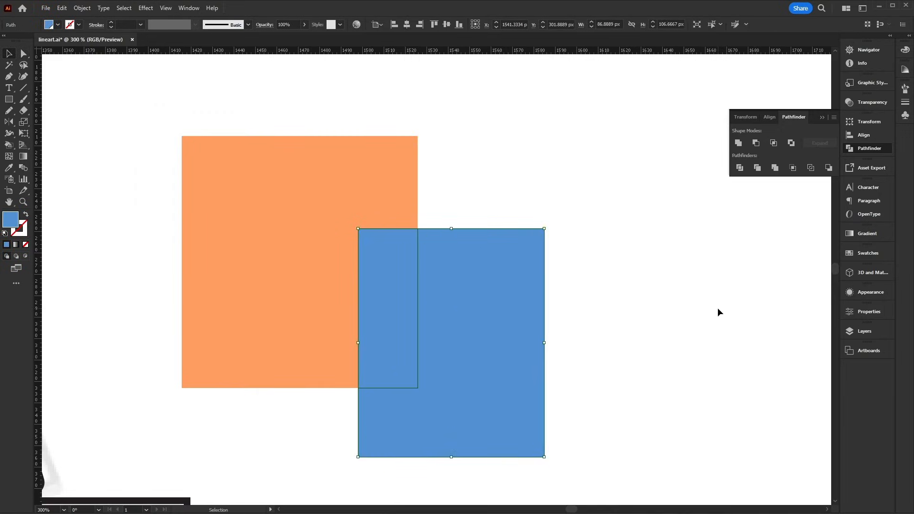
{"action": "left_click", "coordinate": [718, 312]}
{"action": "left_click_drag", "start_coordinate": [590, 148], "coordinate": [425, 320]}
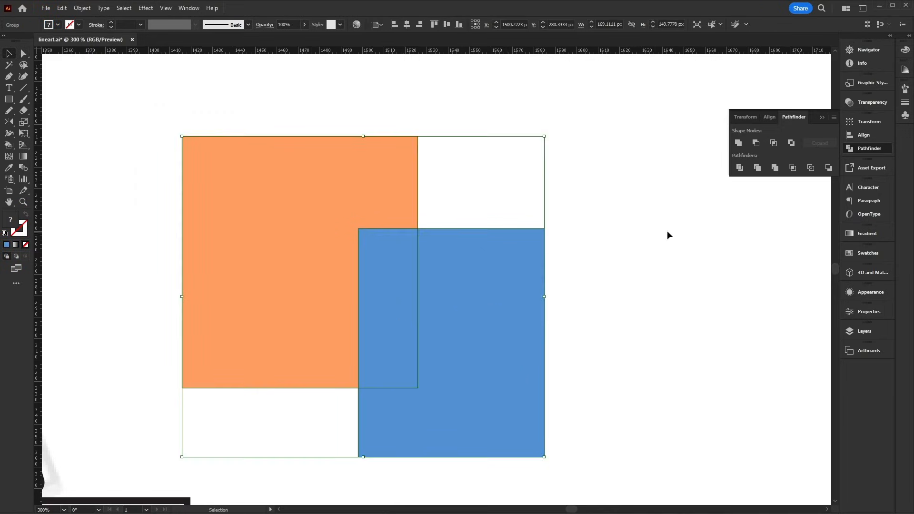
{"action": "key", "text": "ctrl+z"}
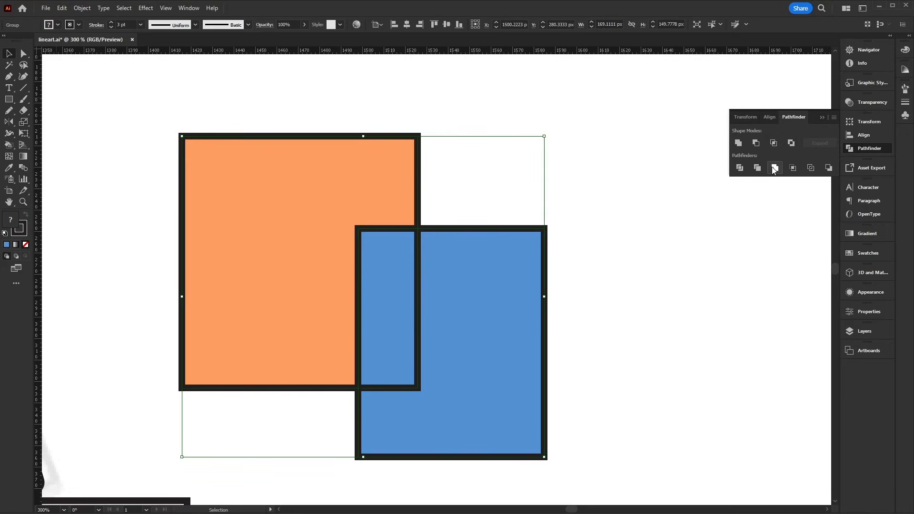
Apply Pathfinder Merge to the orange and blue shapes and move the merged blue piece and orange piece apart.
{"action": "left_click", "coordinate": [773, 169]}
{"action": "left_click", "coordinate": [657, 267]}
{"action": "key", "text": "a"}
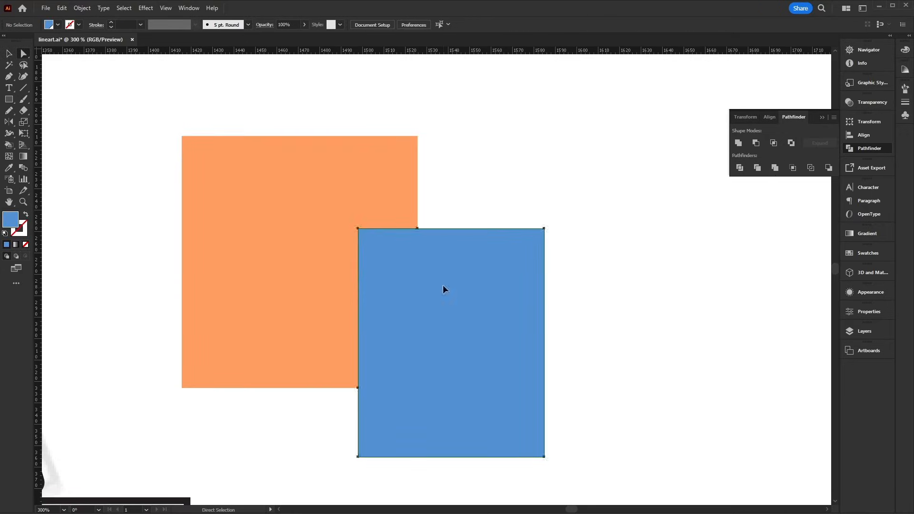
{"action": "left_click_drag", "start_coordinate": [442, 288], "coordinate": [513, 307]}
{"action": "left_click_drag", "start_coordinate": [366, 193], "coordinate": [371, 177]}
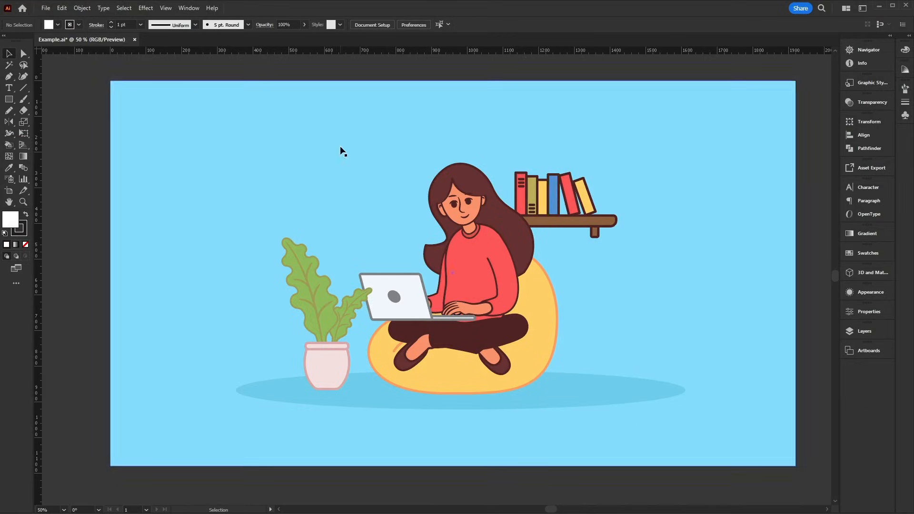
Select the whole illustration with its background and open Recolor Artwork, moving its dialog clear of the bookshelf.
{"action": "left_click_drag", "start_coordinate": [286, 173], "coordinate": [814, 474]}
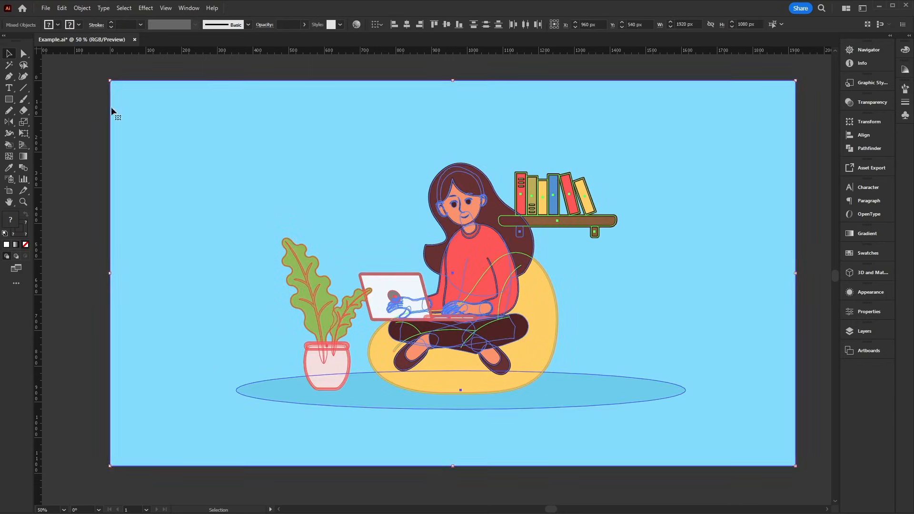
{"action": "left_click", "coordinate": [62, 8]}
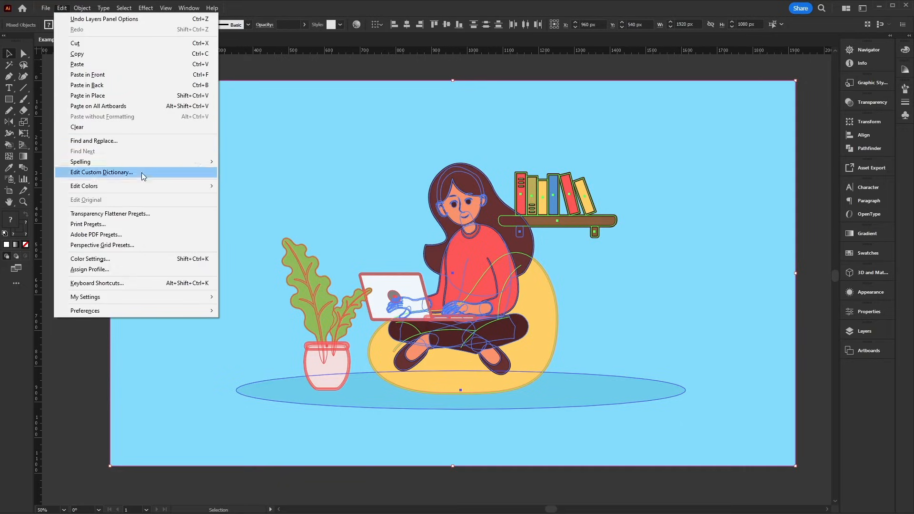
{"action": "mouse_move", "coordinate": [150, 187]}
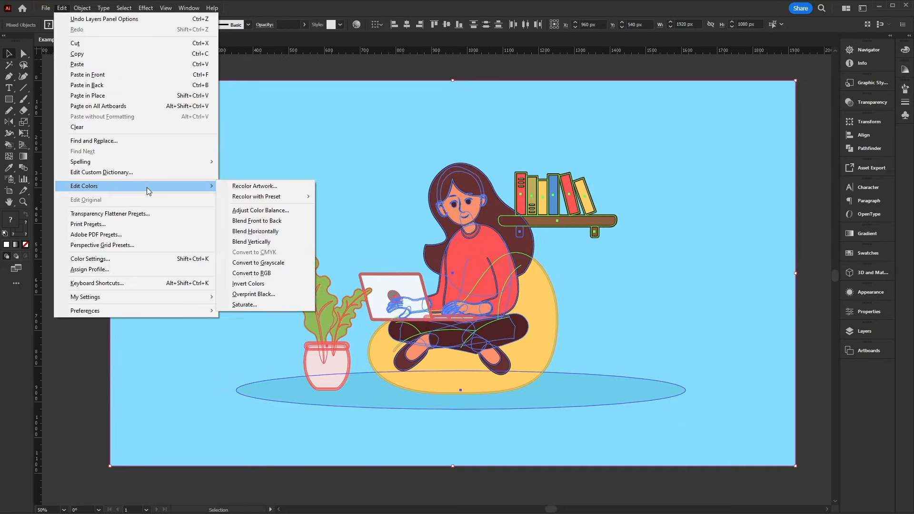
{"action": "left_click", "coordinate": [252, 187]}
{"action": "left_click_drag", "start_coordinate": [410, 135], "coordinate": [625, 143]}
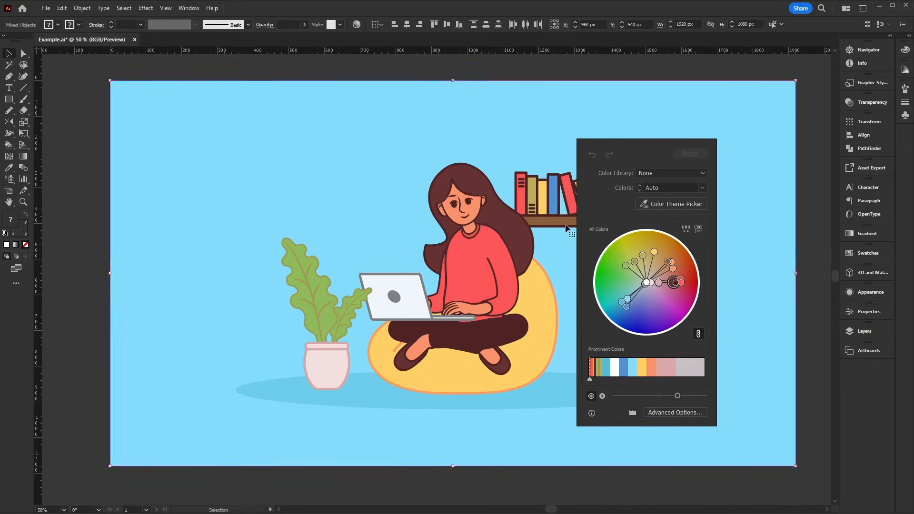
{"action": "left_click_drag", "start_coordinate": [645, 144], "coordinate": [686, 147]}
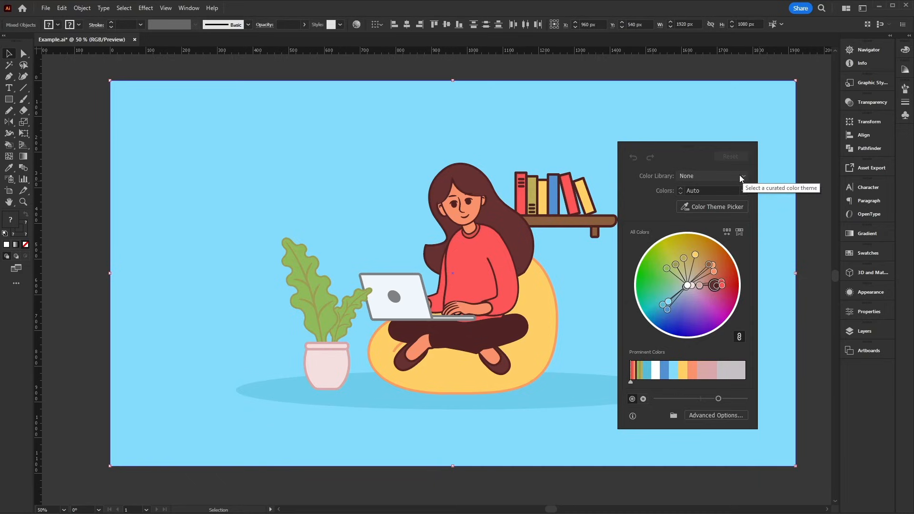
Try the Metal, Kids Stuff, Skintones and Celebration colour libraries on the artwork, then set the library back to None.
{"action": "left_click", "coordinate": [687, 176]}
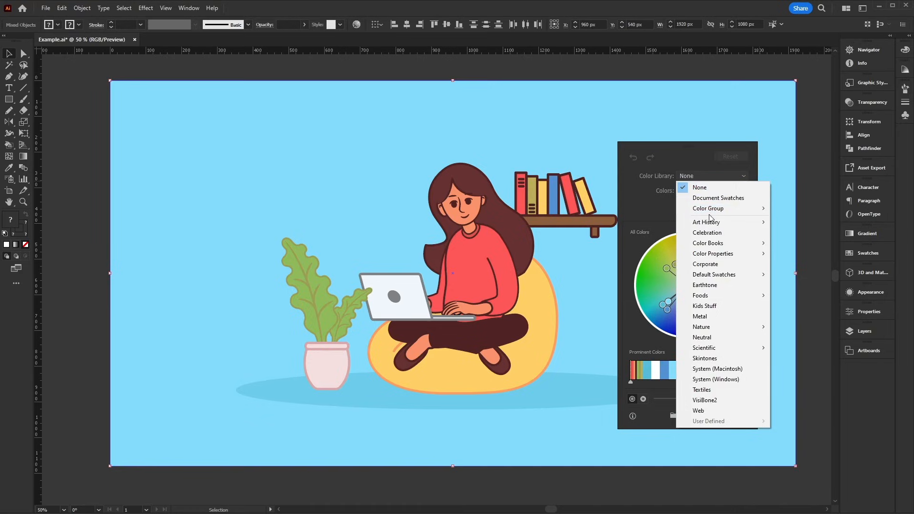
{"action": "left_click", "coordinate": [720, 317]}
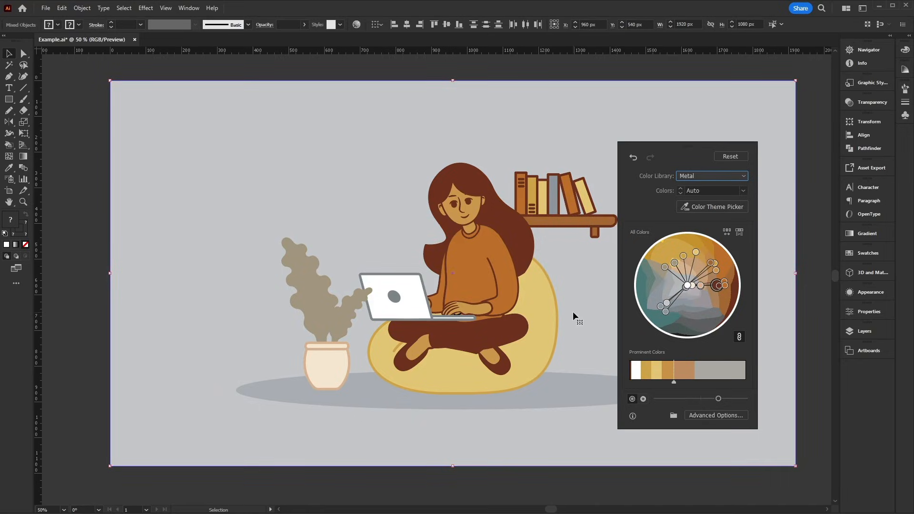
{"action": "left_click", "coordinate": [736, 177]}
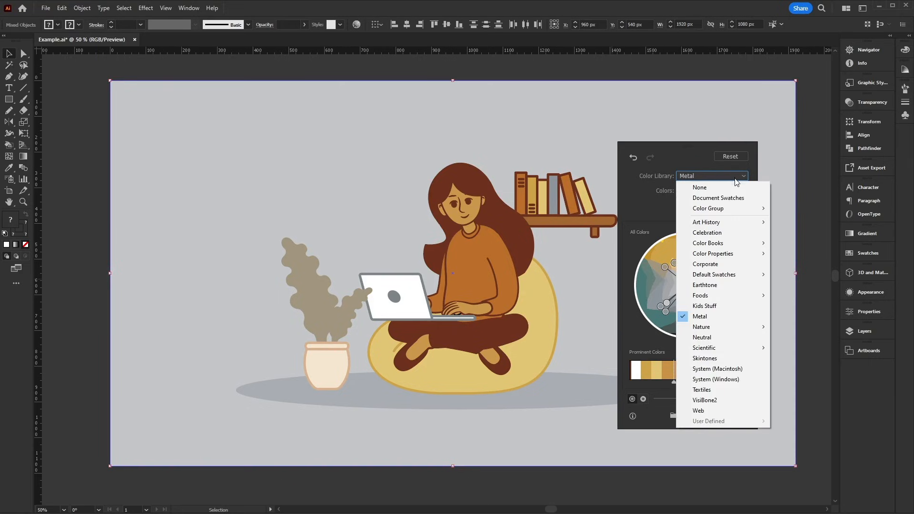
{"action": "left_click", "coordinate": [726, 305]}
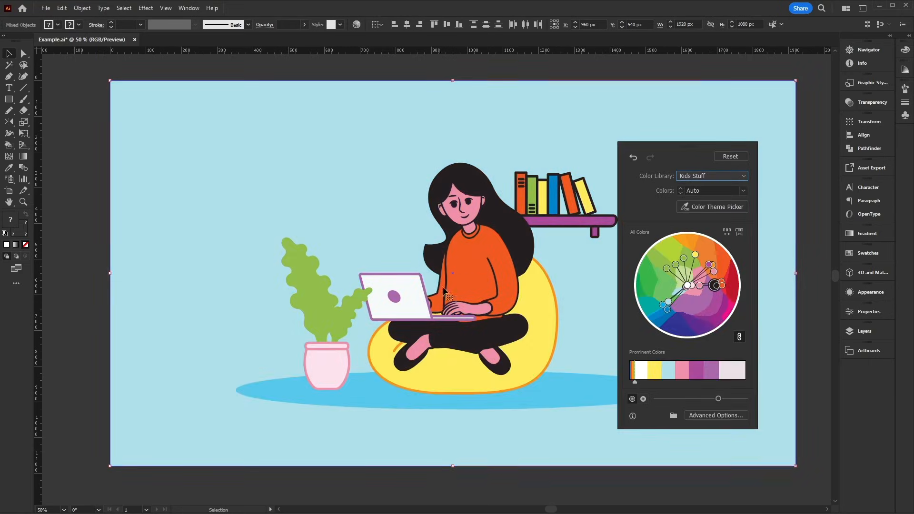
{"action": "left_click", "coordinate": [744, 177]}
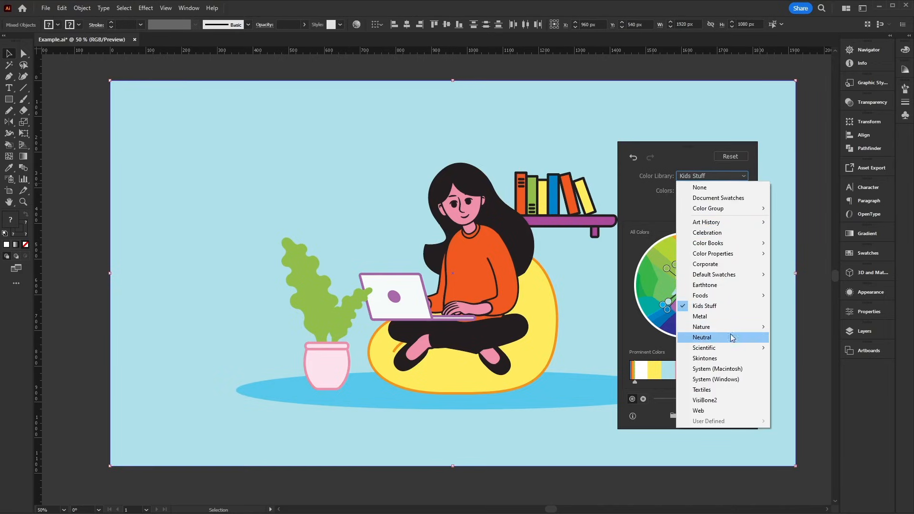
{"action": "left_click", "coordinate": [736, 357]}
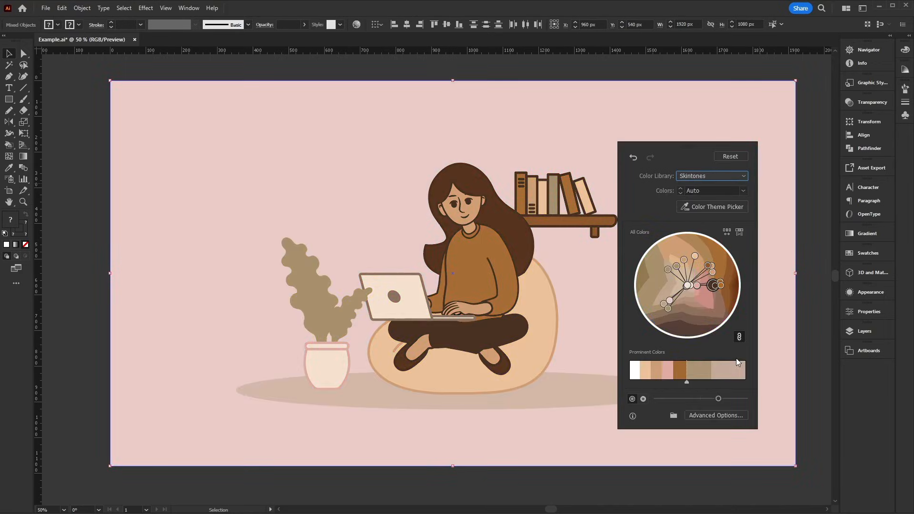
{"action": "left_click", "coordinate": [745, 178]}
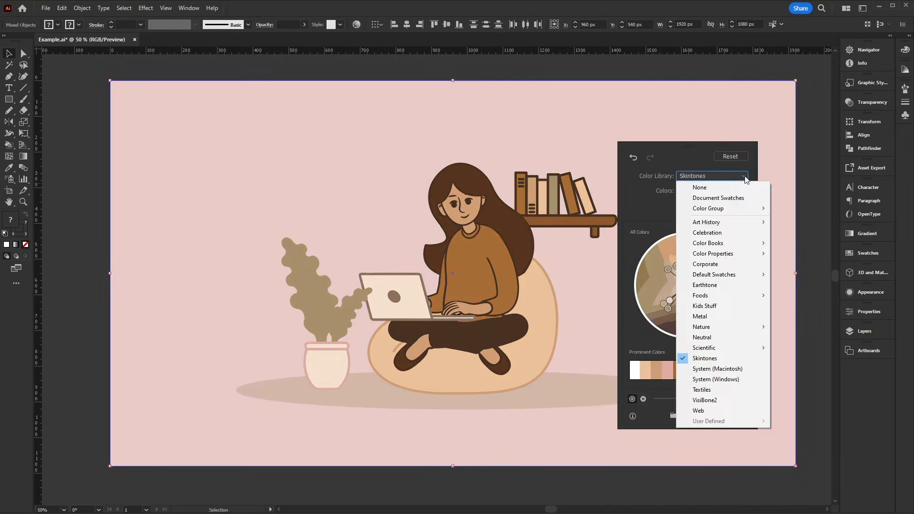
{"action": "left_click", "coordinate": [735, 231]}
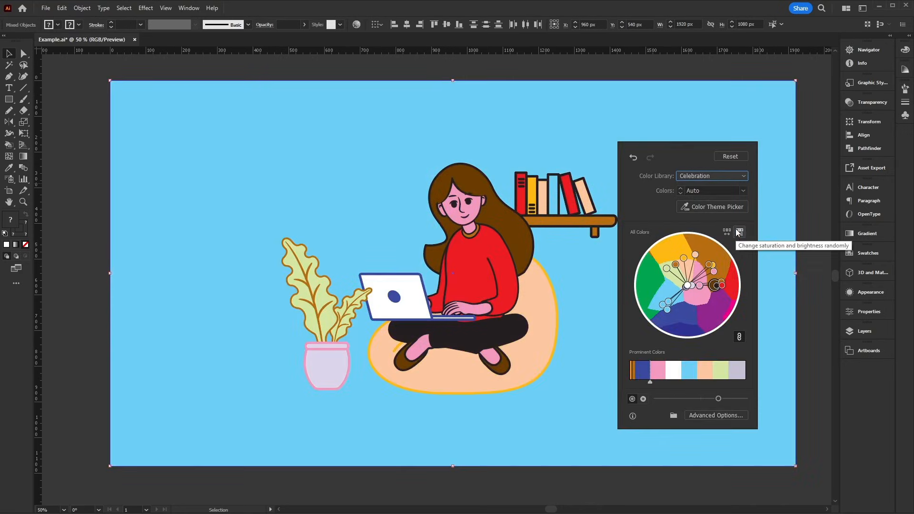
{"action": "left_click", "coordinate": [726, 175]}
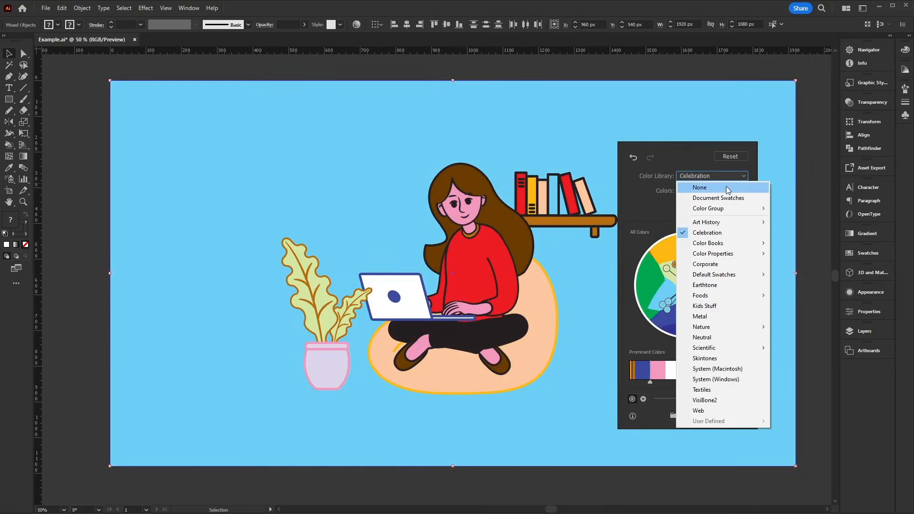
{"action": "left_click", "coordinate": [726, 187]}
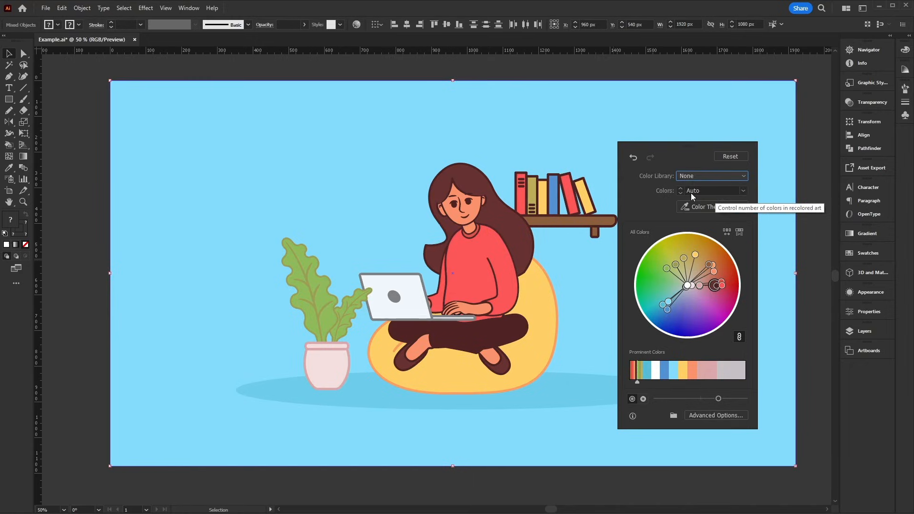
Try limiting the recoloured artwork to 5, 4, 3 and 1 colours, then set the number of colours to All.
{"action": "left_click", "coordinate": [743, 191]}
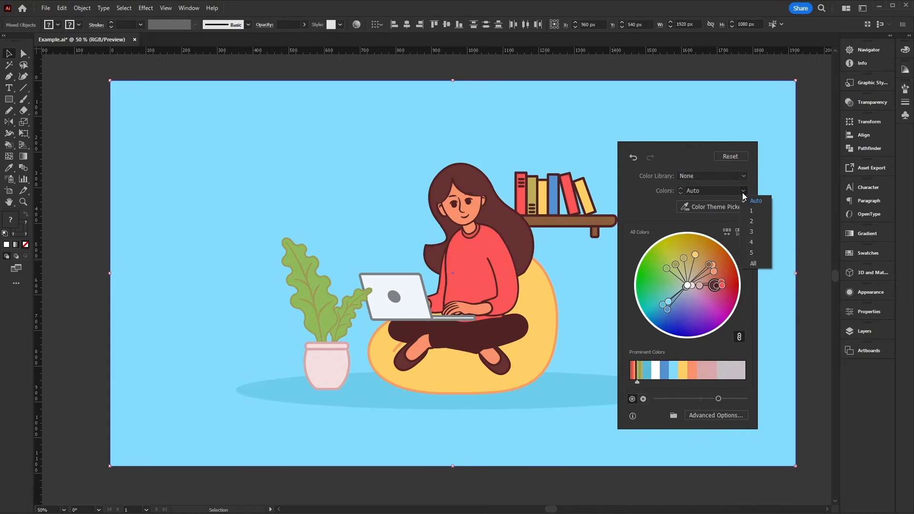
{"action": "left_click", "coordinate": [758, 255]}
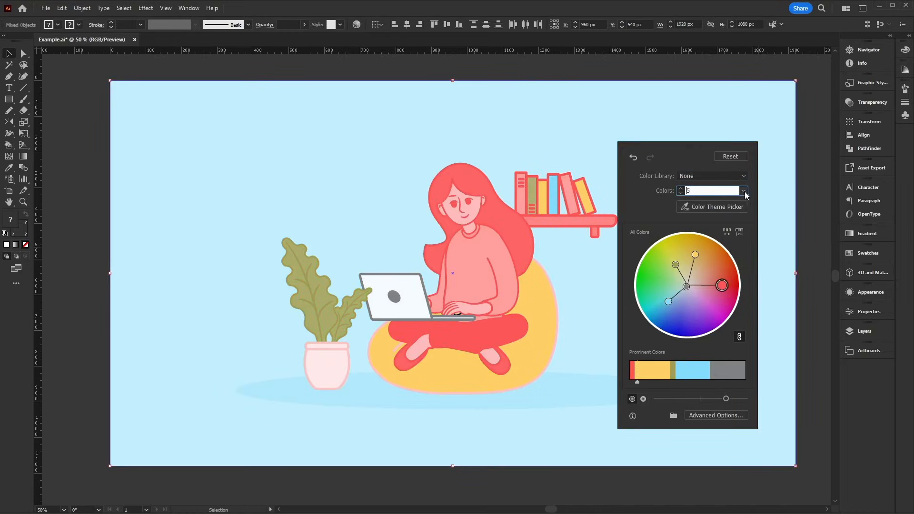
{"action": "left_click", "coordinate": [743, 191]}
{"action": "left_click", "coordinate": [755, 243]}
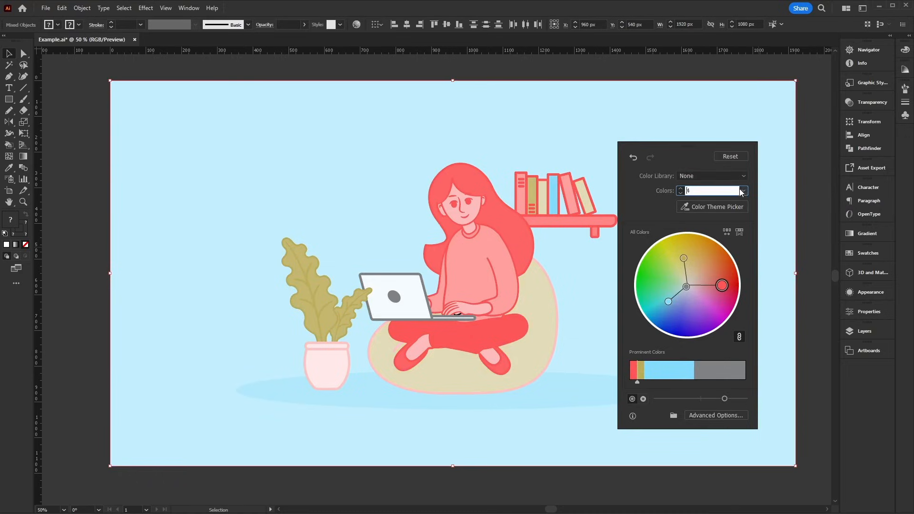
{"action": "left_click", "coordinate": [743, 190]}
{"action": "left_click", "coordinate": [752, 230]}
{"action": "left_click", "coordinate": [745, 191]}
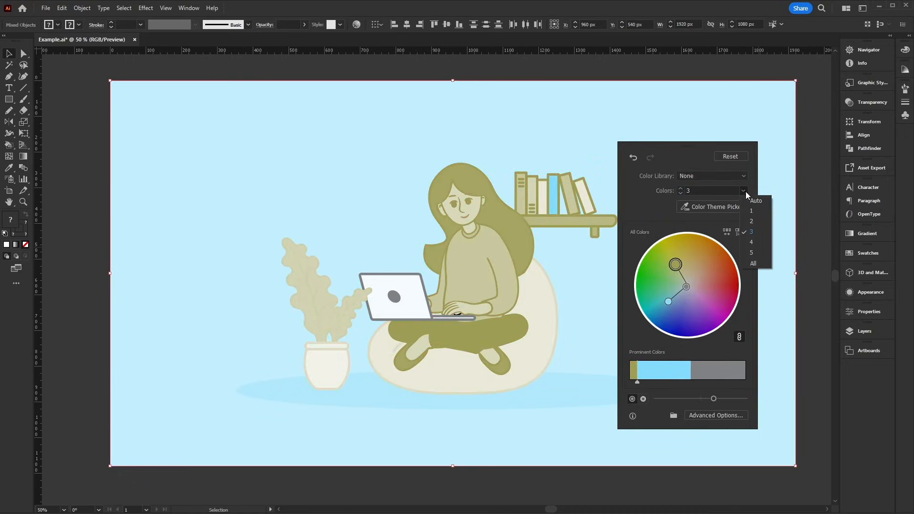
{"action": "left_click", "coordinate": [755, 210]}
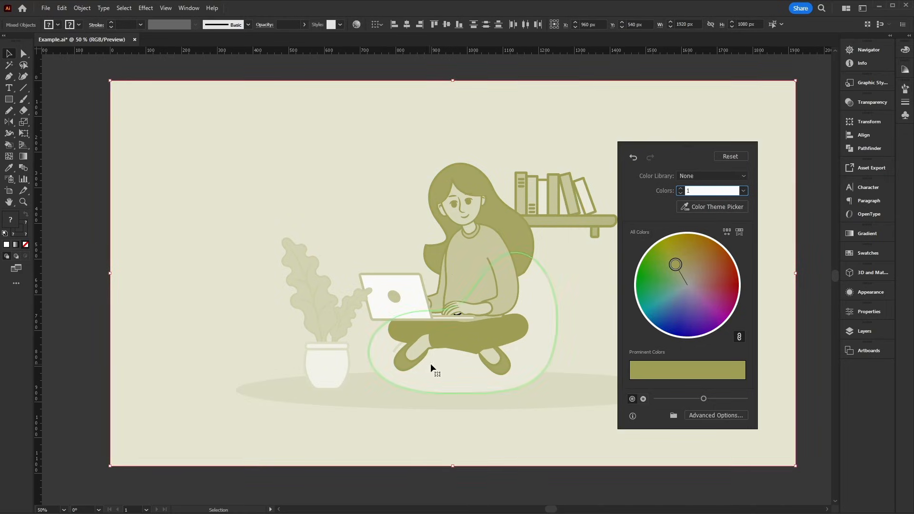
{"action": "left_click", "coordinate": [743, 190]}
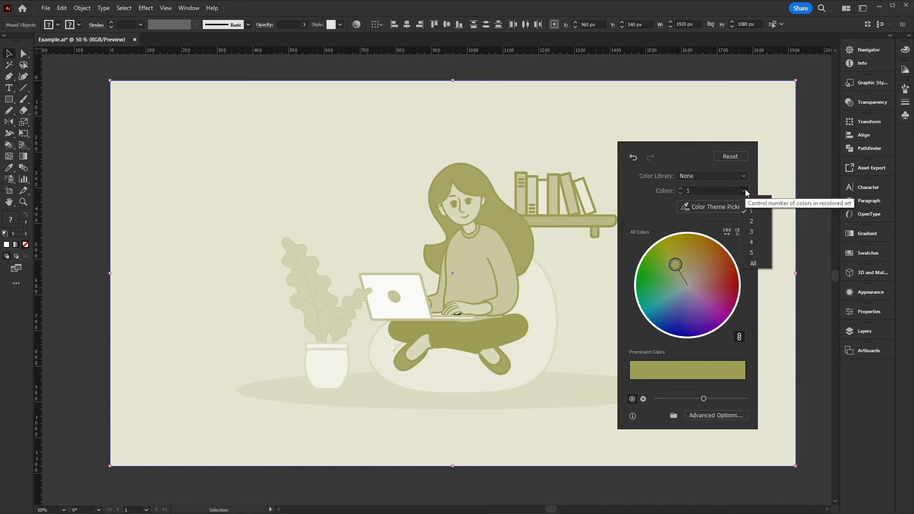
{"action": "left_click", "coordinate": [752, 264]}
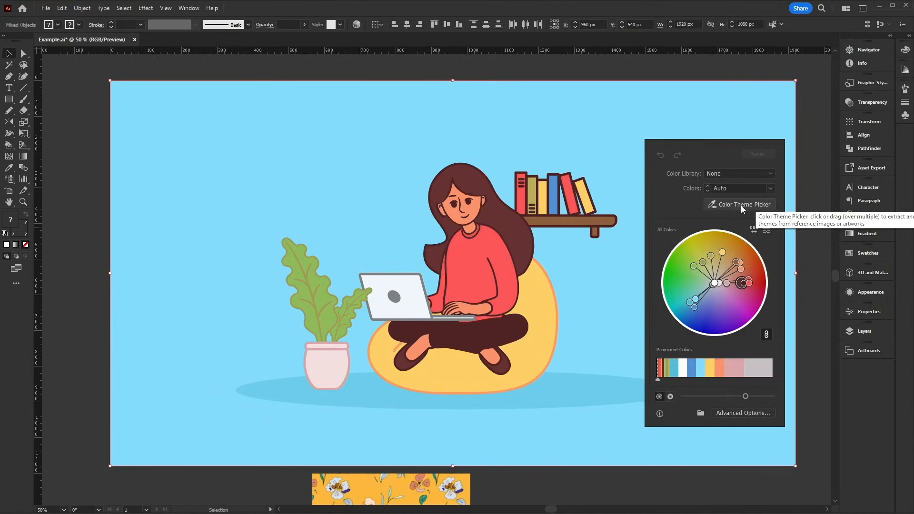
Try the Color Theme Picker on the orange floral image below the artboard, then undo the extracted theme.
{"action": "left_click", "coordinate": [740, 205]}
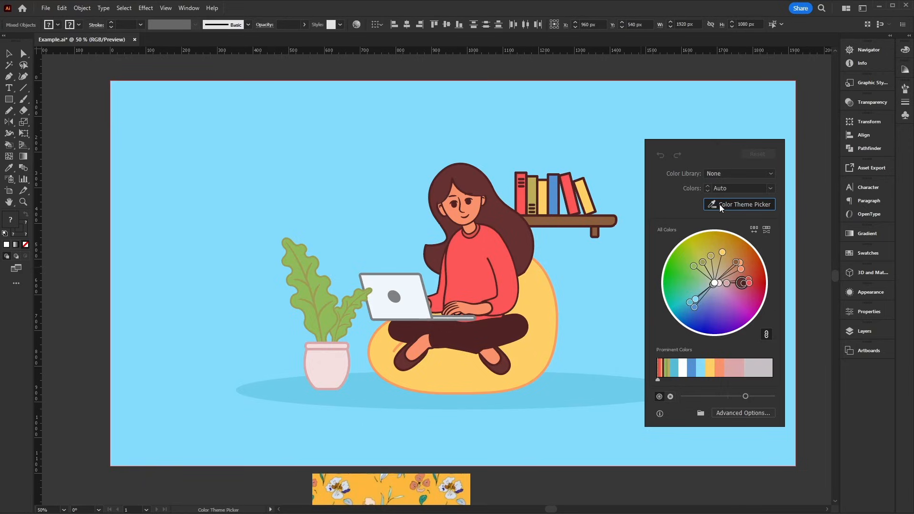
{"action": "left_click", "coordinate": [397, 484]}
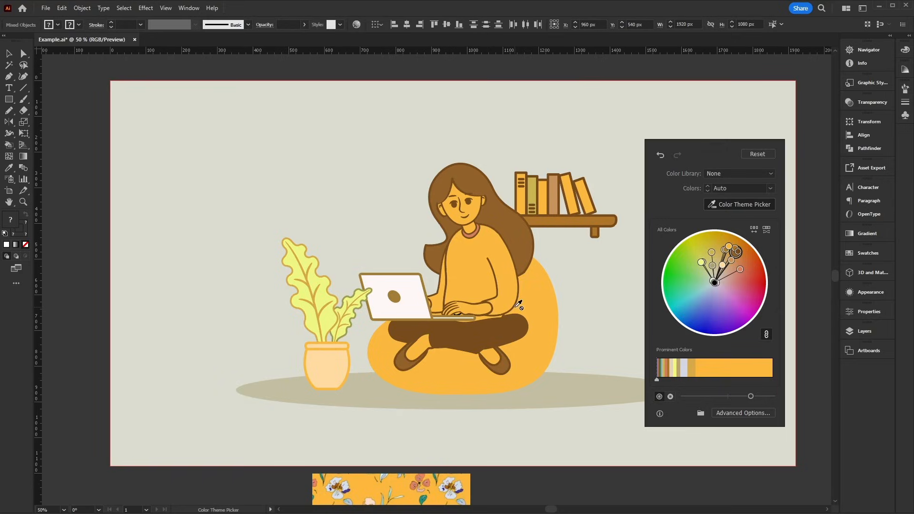
{"action": "key", "text": "ctrl+z"}
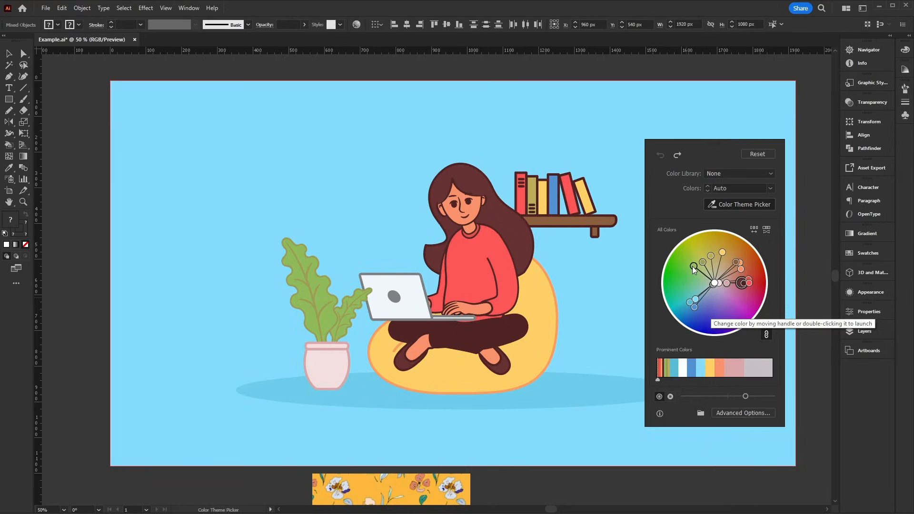
Shift the linked colours on the wheel to a green background, orange beanbag and purple hair, then close recolouring and deselect.
{"action": "left_click_drag", "start_coordinate": [692, 267], "coordinate": [724, 309]}
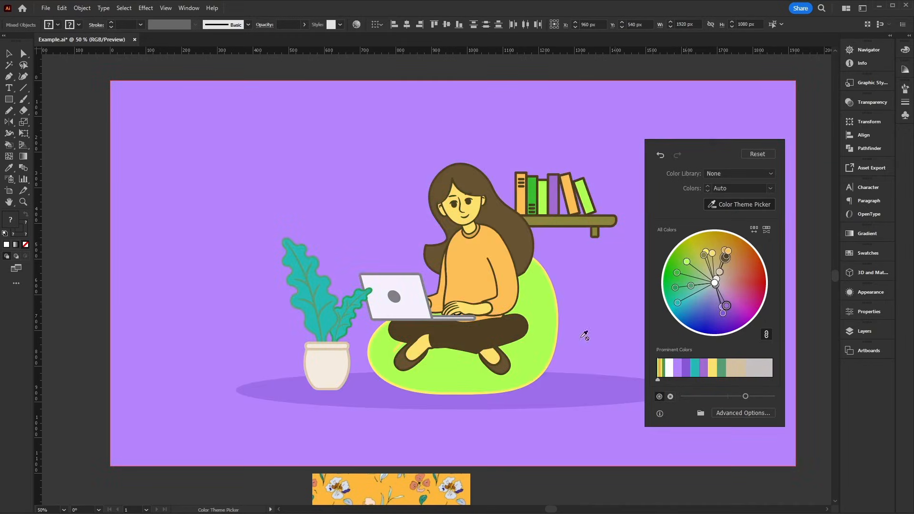
{"action": "left_click", "coordinate": [722, 314]}
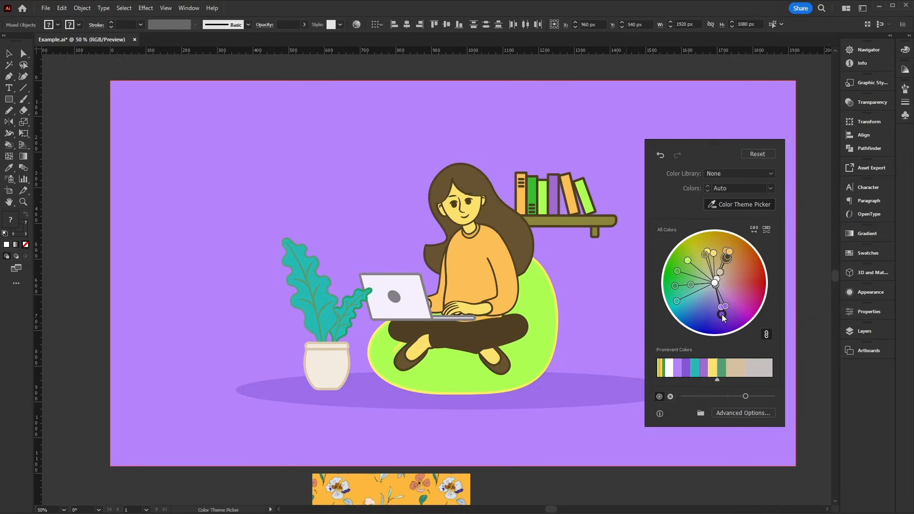
{"action": "left_click_drag", "start_coordinate": [722, 314], "coordinate": [726, 296]}
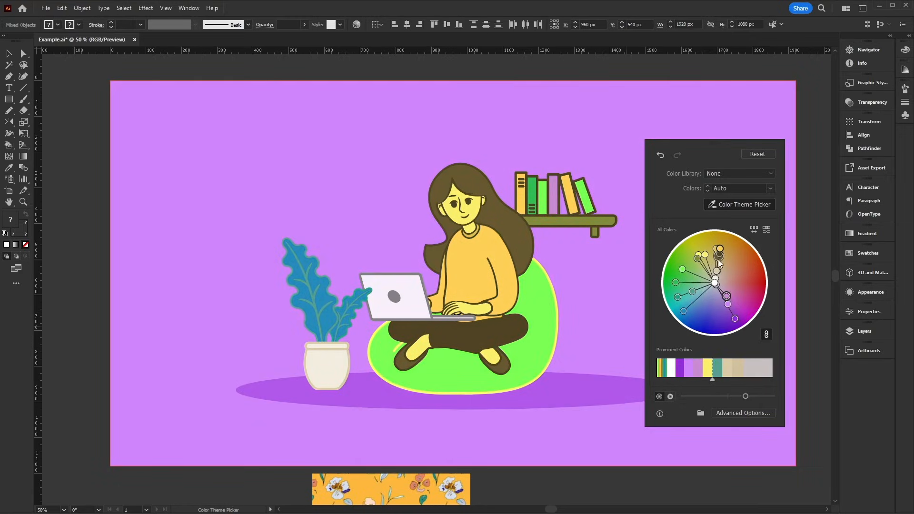
{"action": "left_click_drag", "start_coordinate": [720, 249], "coordinate": [727, 308]}
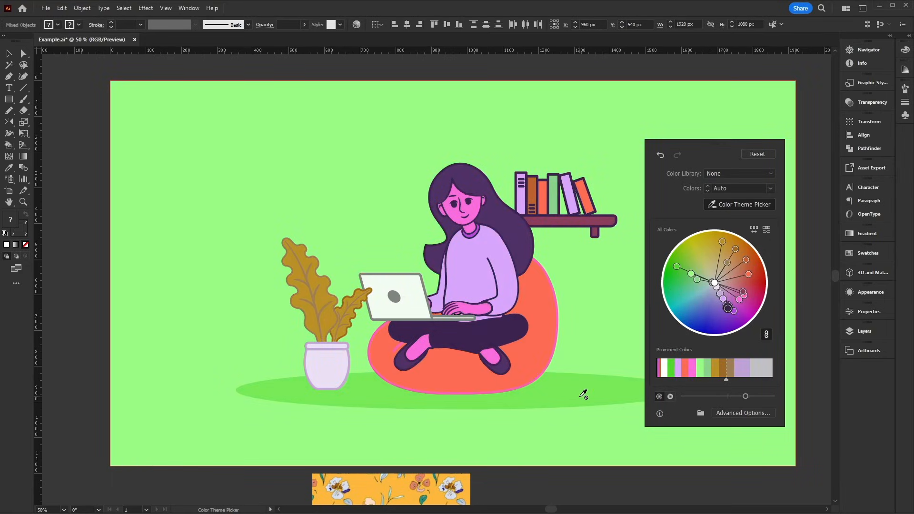
{"action": "left_click", "coordinate": [21, 57]}
{"action": "left_click", "coordinate": [803, 155]}
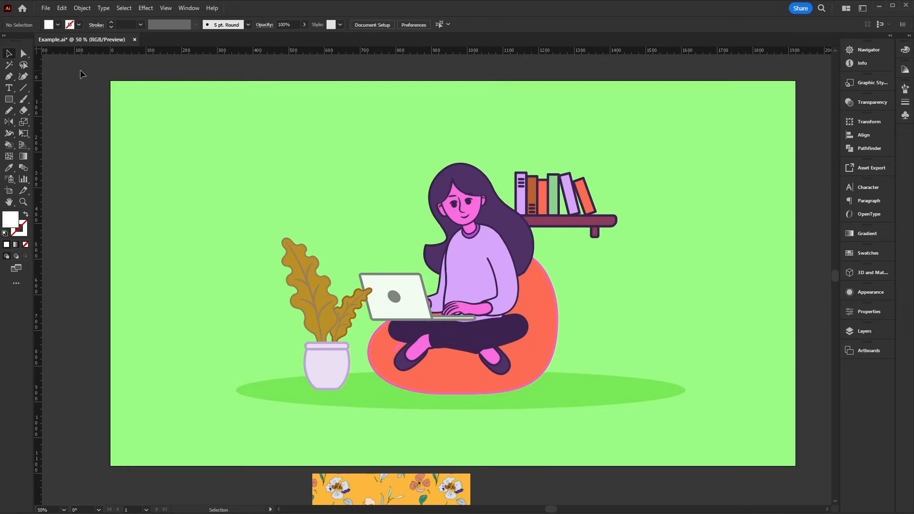
Save the document as Illustration.eps in the Sketch folder in Illustrator EPS format, accepting the Illustrator 2020 EPS options.
{"action": "left_click", "coordinate": [45, 8]}
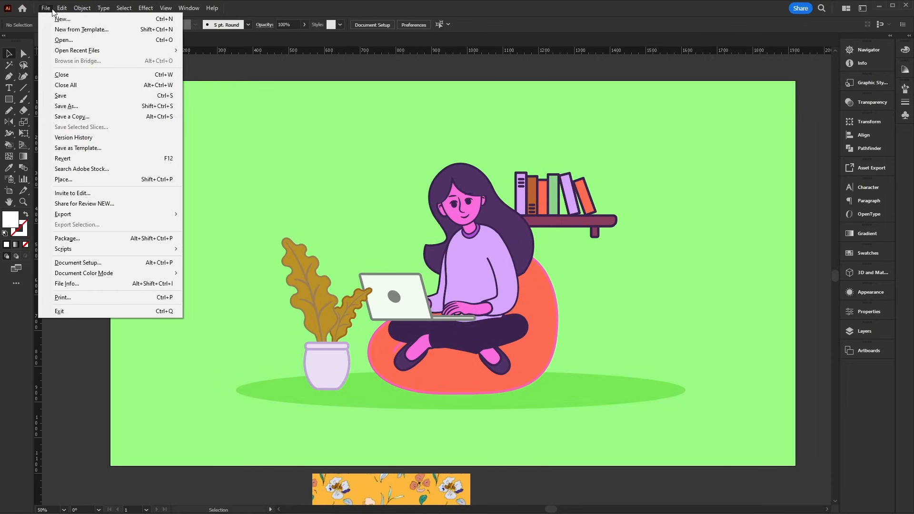
{"action": "left_click", "coordinate": [113, 108]}
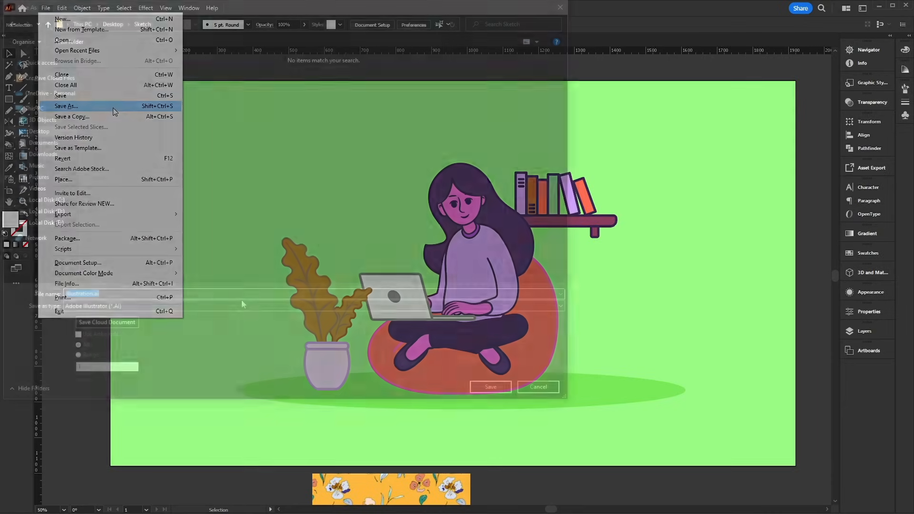
{"action": "left_click", "coordinate": [275, 306]}
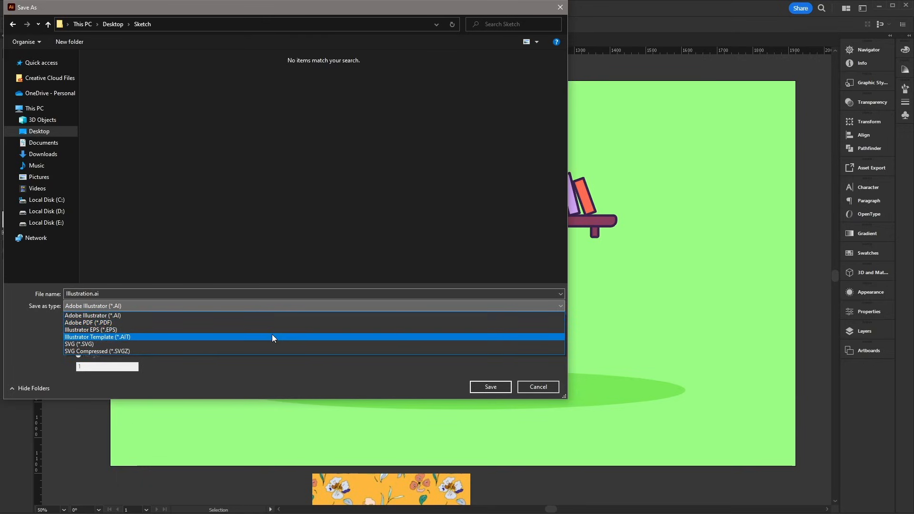
{"action": "left_click", "coordinate": [276, 328]}
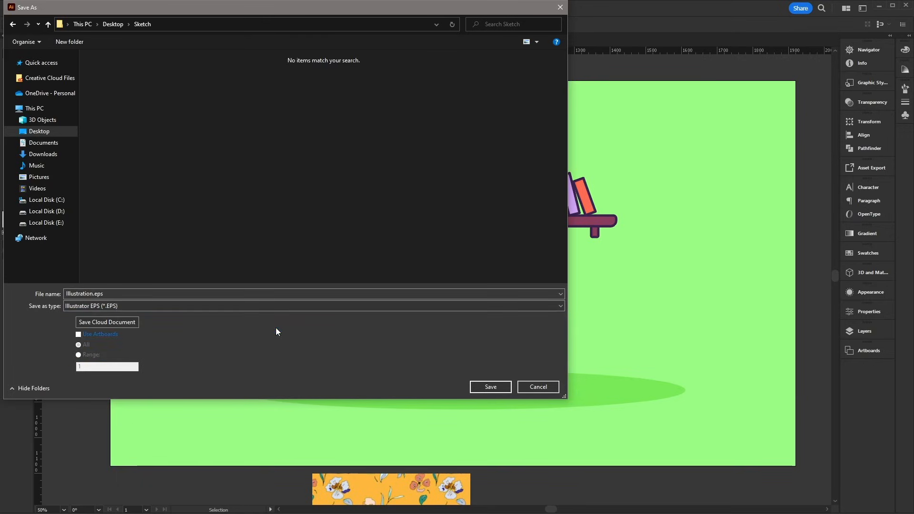
{"action": "left_click", "coordinate": [504, 391]}
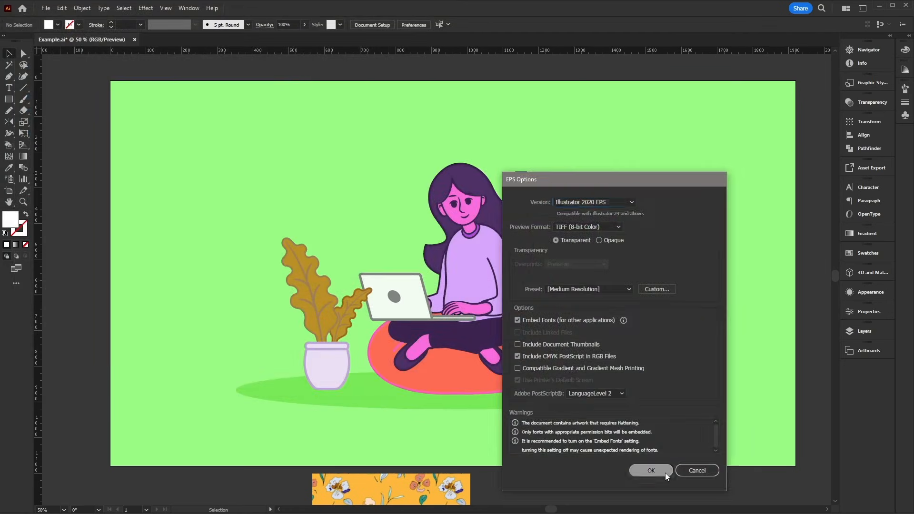
{"action": "left_click", "coordinate": [665, 473]}
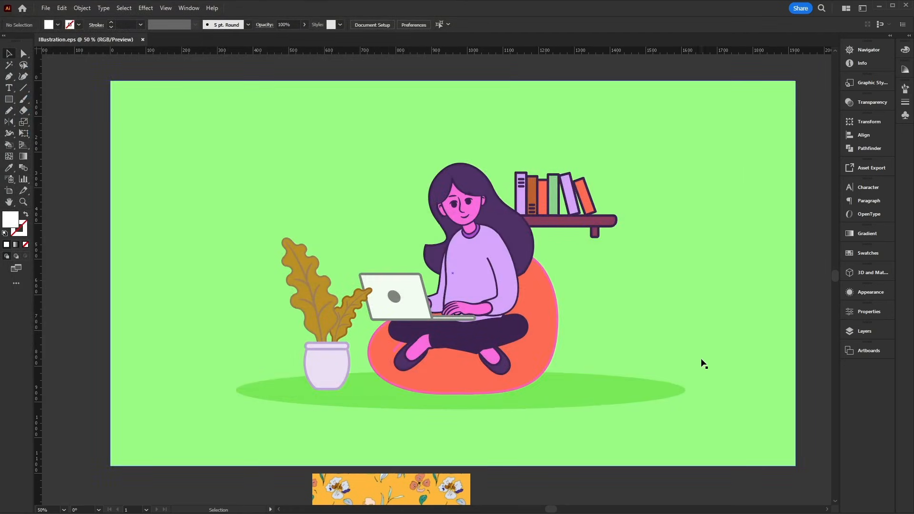
Open Save for Web (Legacy) for the illustration and bring up the choice of export file formats.
{"action": "left_click", "coordinate": [44, 8]}
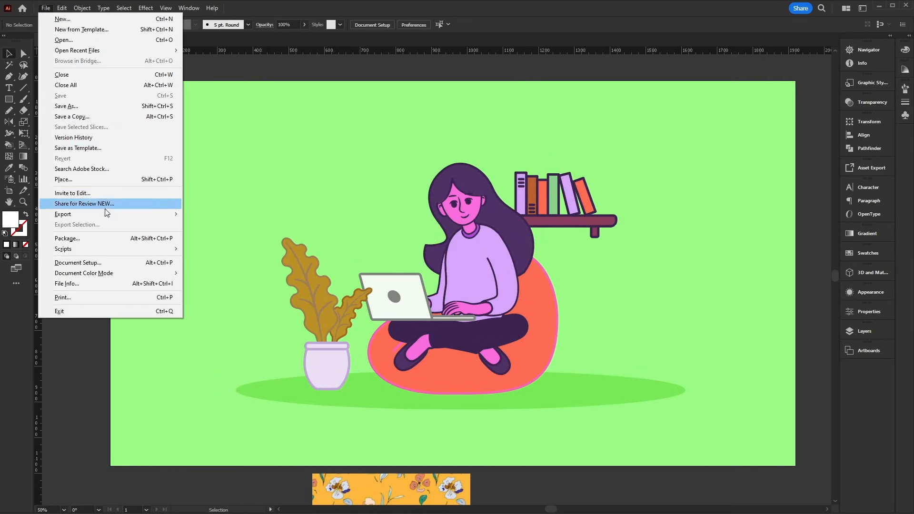
{"action": "mouse_move", "coordinate": [153, 215]}
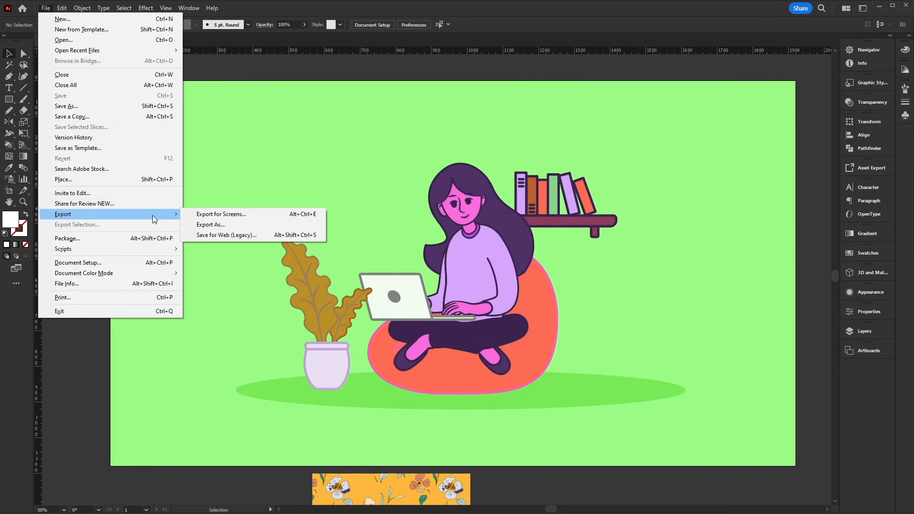
{"action": "left_click", "coordinate": [267, 234]}
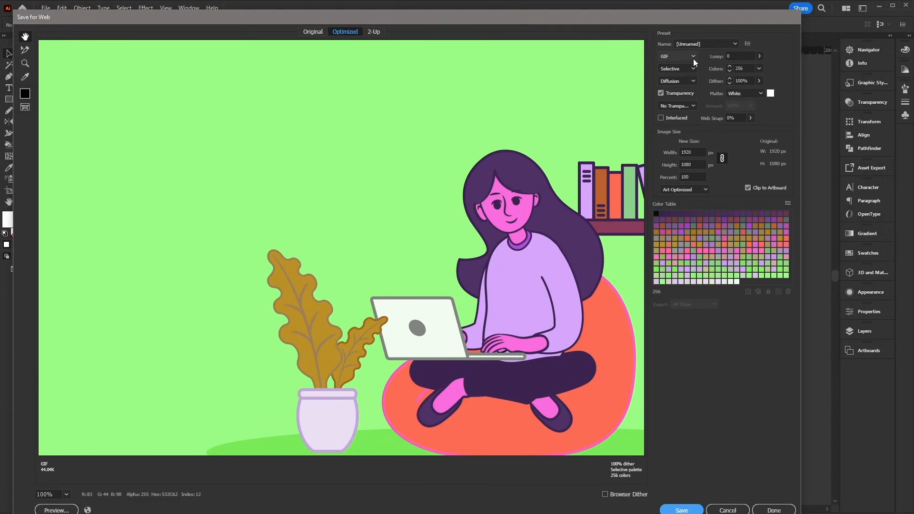
{"action": "left_click", "coordinate": [689, 55]}
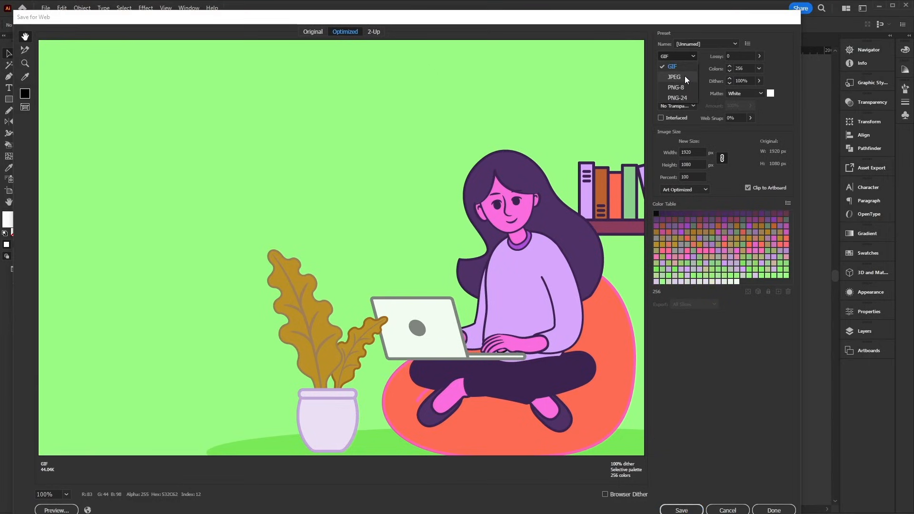